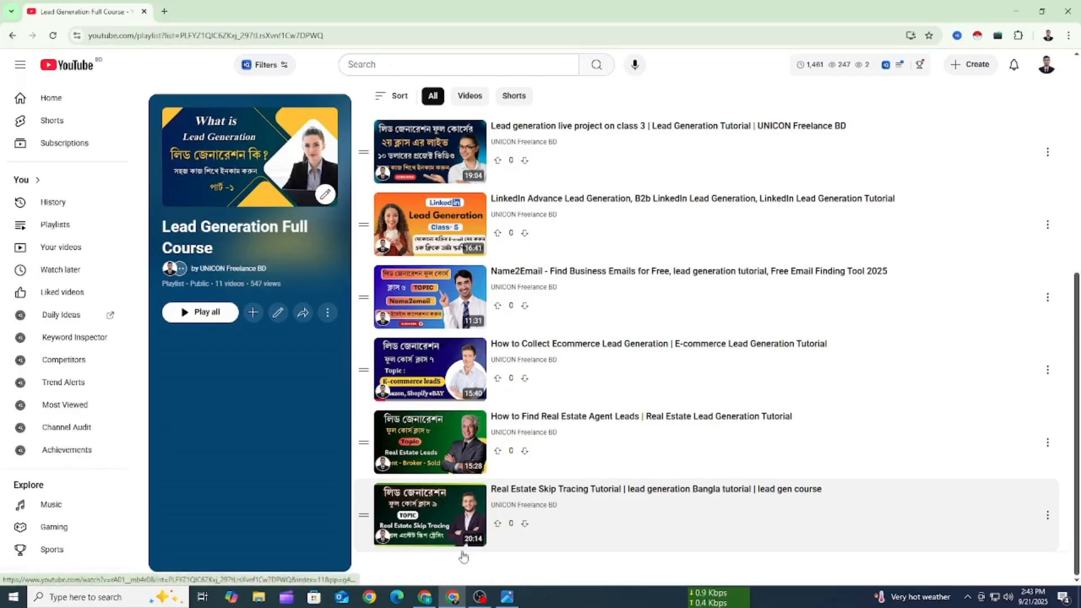
# - Switch to the browser window with the Apollo website and look through its homepage sections
pyautogui.click(425, 598)
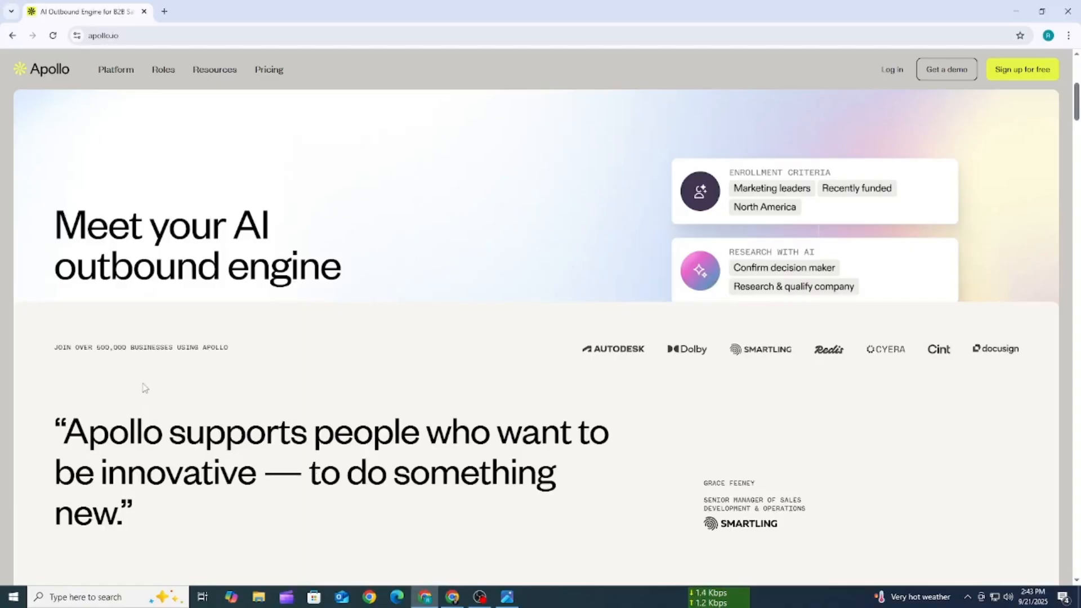
pyautogui.scroll(-4, 356, 311)
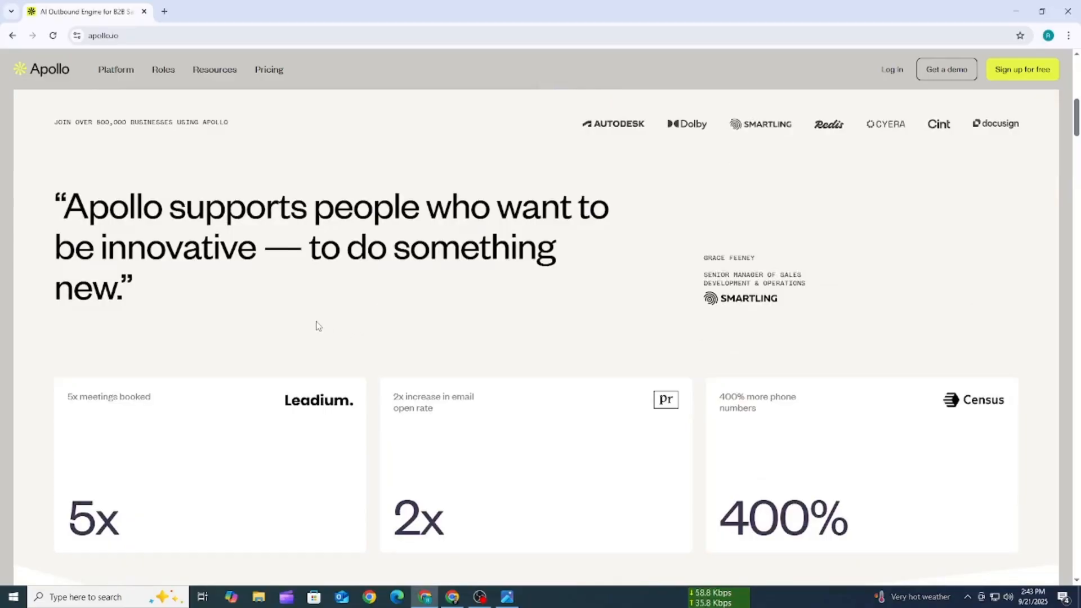
pyautogui.scroll(-3, 317, 325)
pyautogui.scroll(-2, 317, 326)
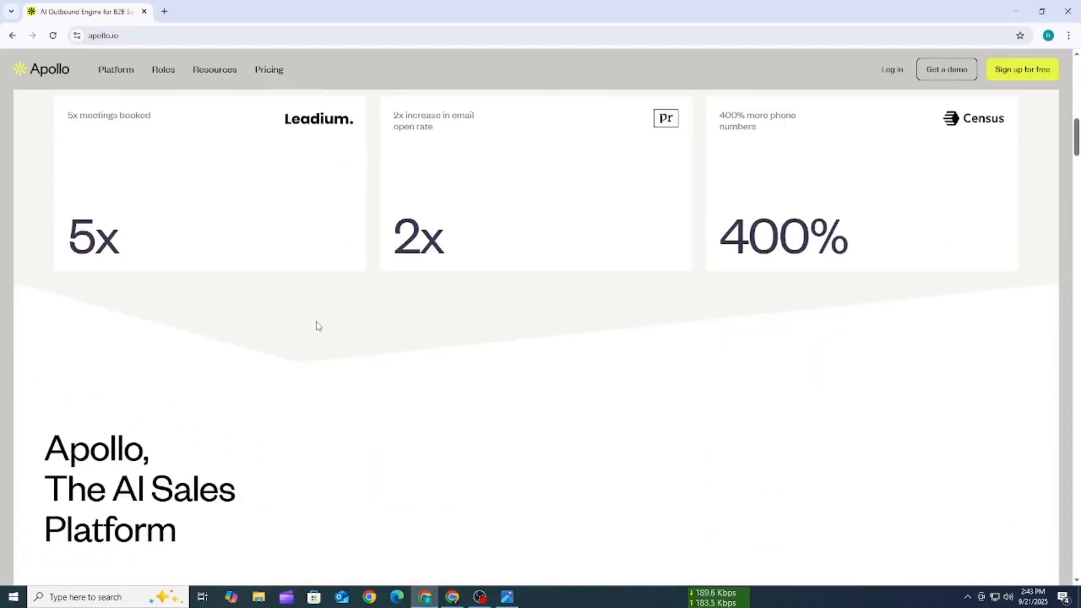
pyautogui.scroll(4, 317, 325)
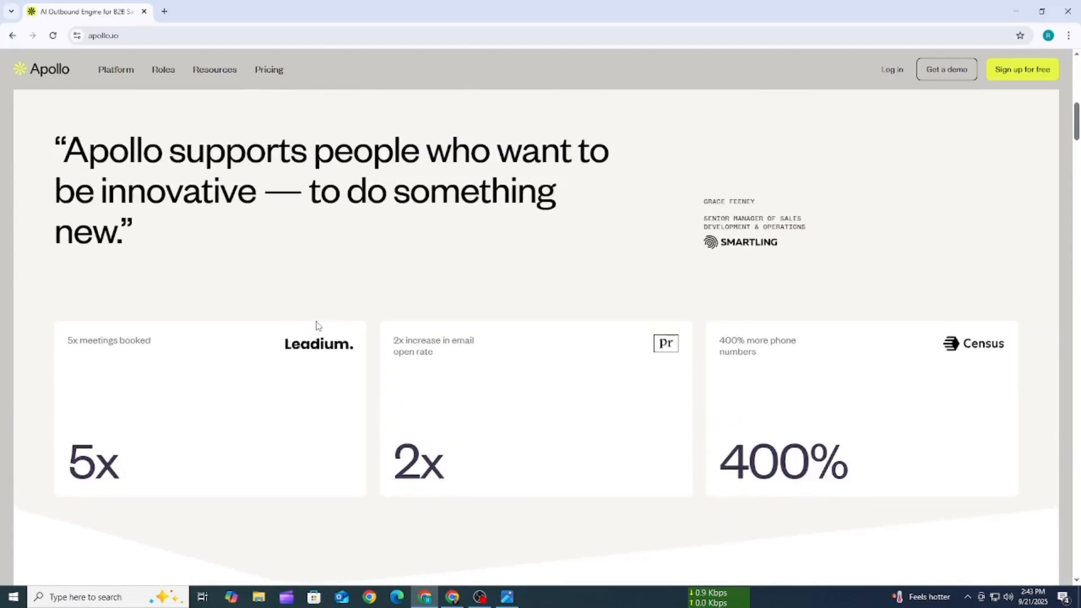
pyautogui.scroll(-3, 317, 326)
pyautogui.scroll(5, 317, 325)
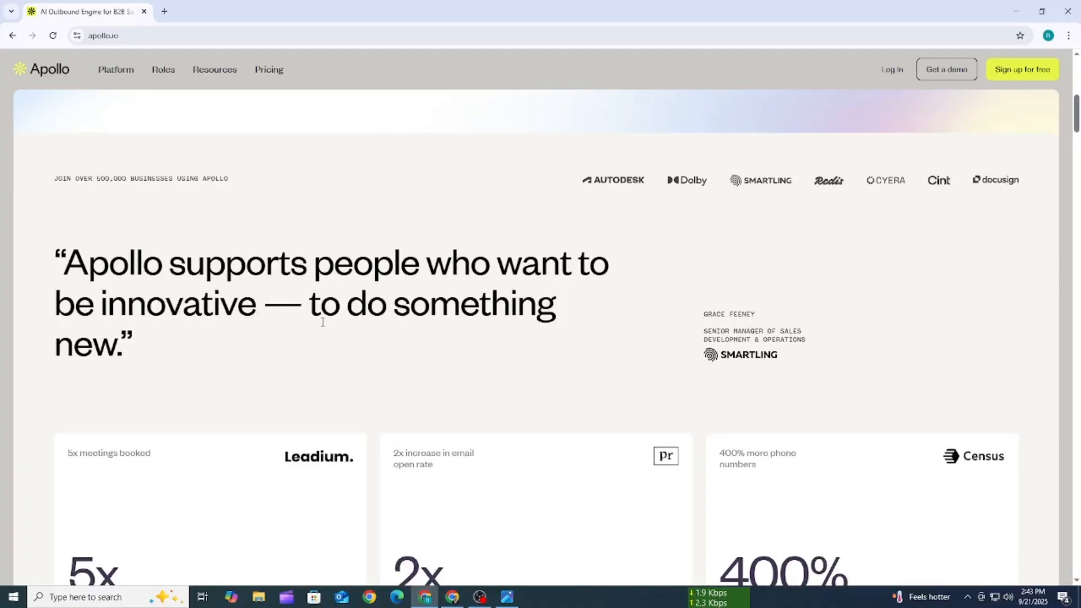
pyautogui.scroll(-4, 325, 324)
pyautogui.scroll(8, 327, 326)
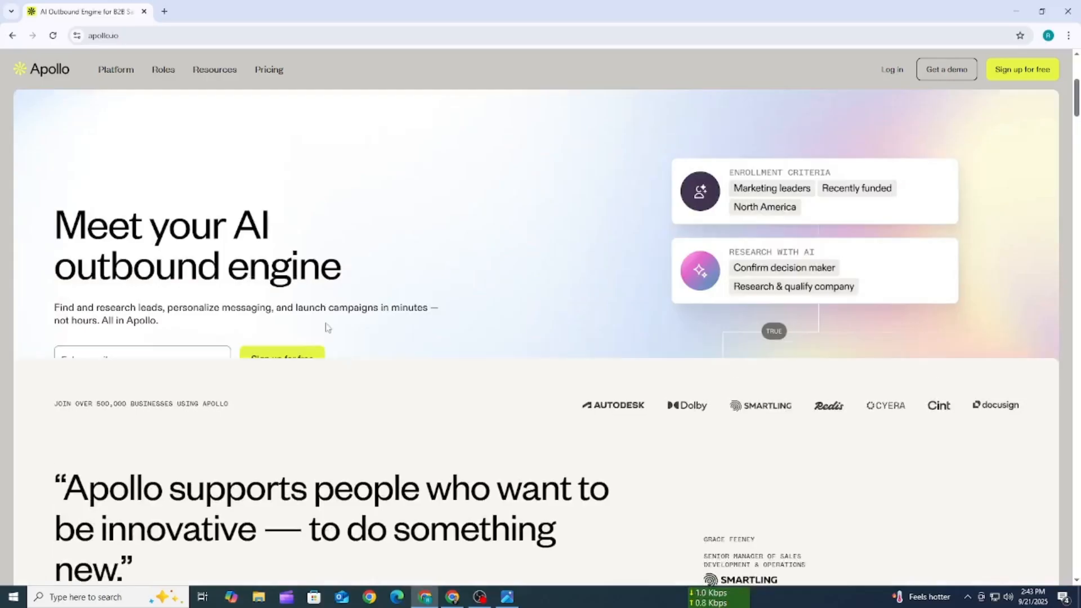
pyautogui.scroll(-8, 327, 328)
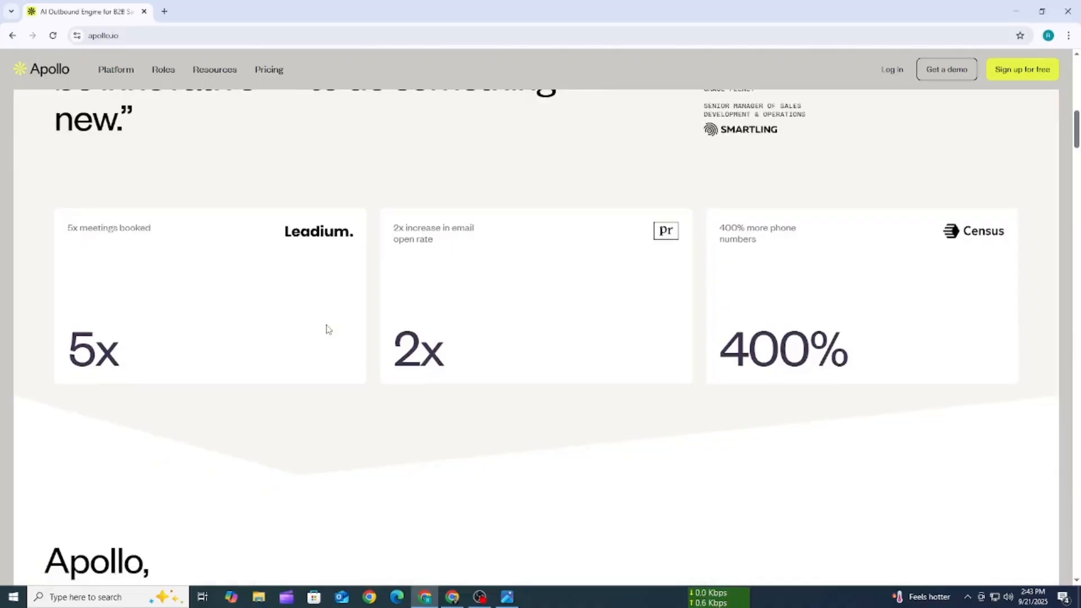
pyautogui.scroll(8, 328, 328)
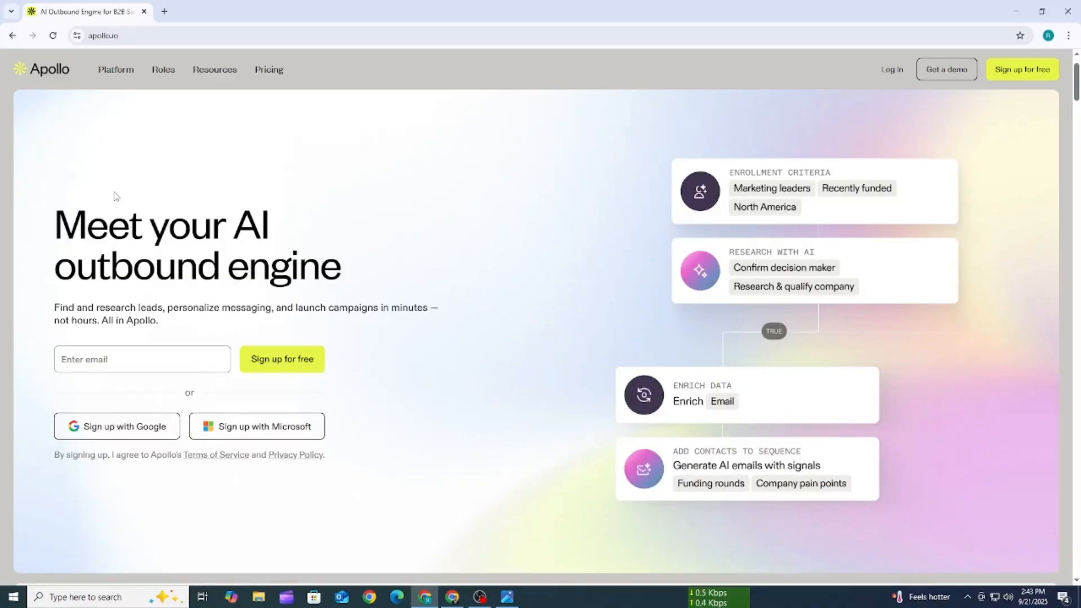
pyautogui.click(508, 597)
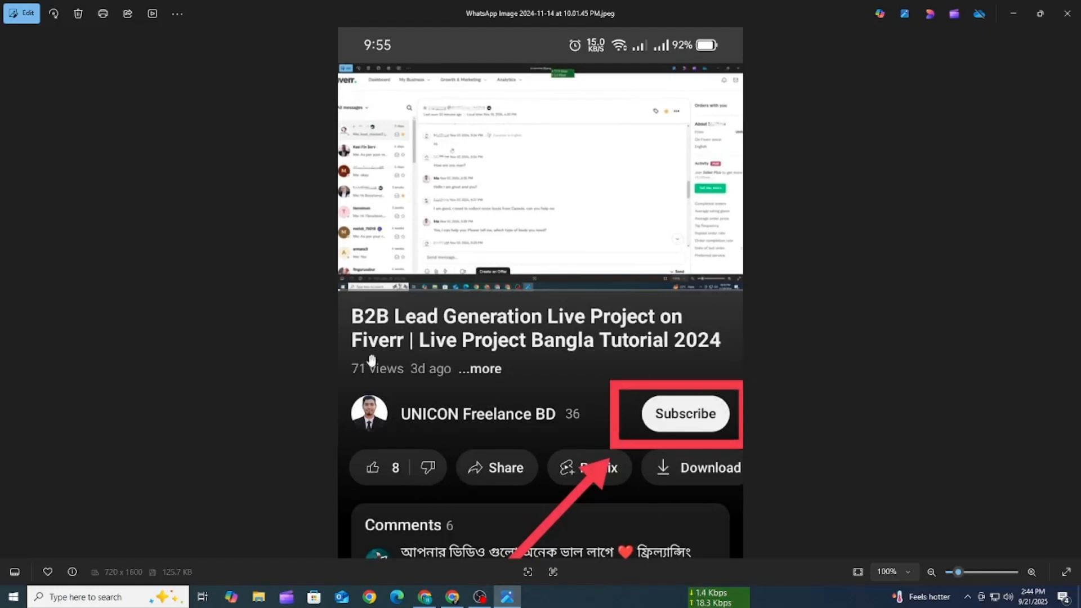
pyautogui.click(1020, 5)
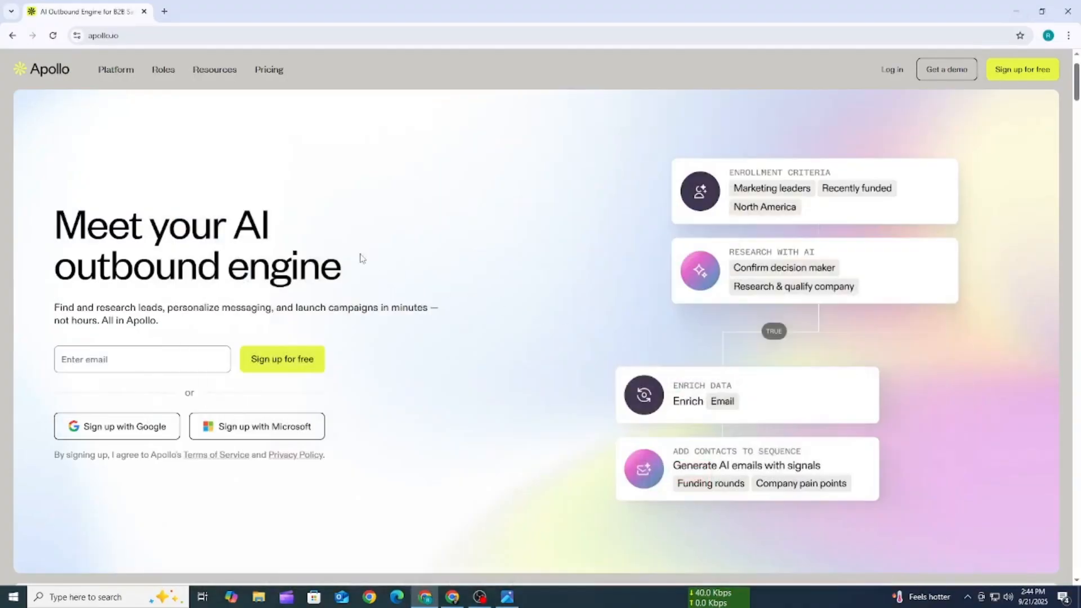
# - Search Google for apollo.io in a new tab, dismissing the ad privacy notice, and open the company's website from the business listing
pyautogui.click(164, 11)
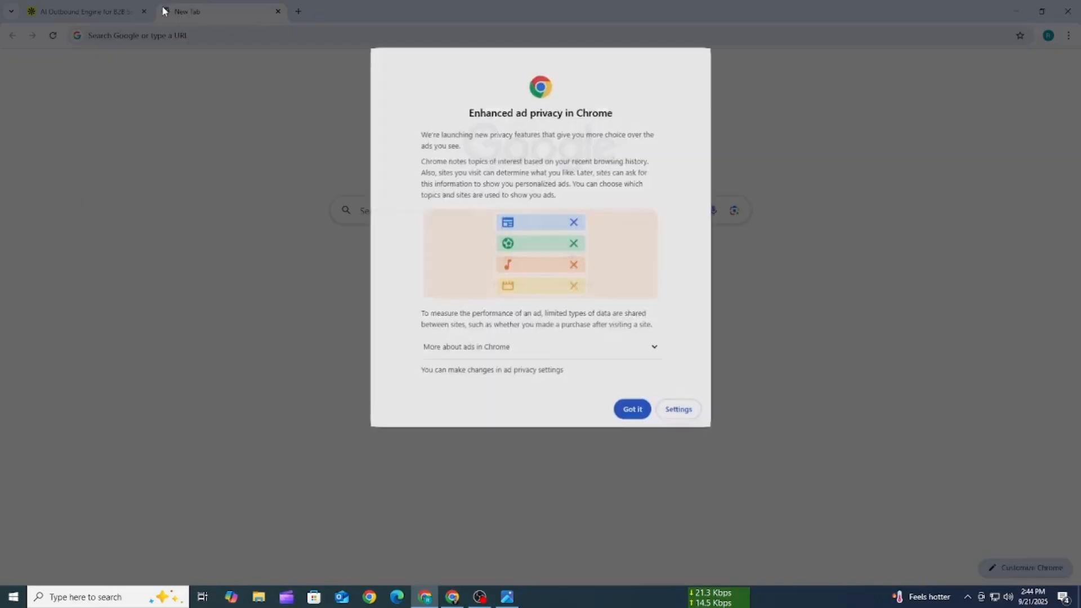
pyautogui.click(639, 409)
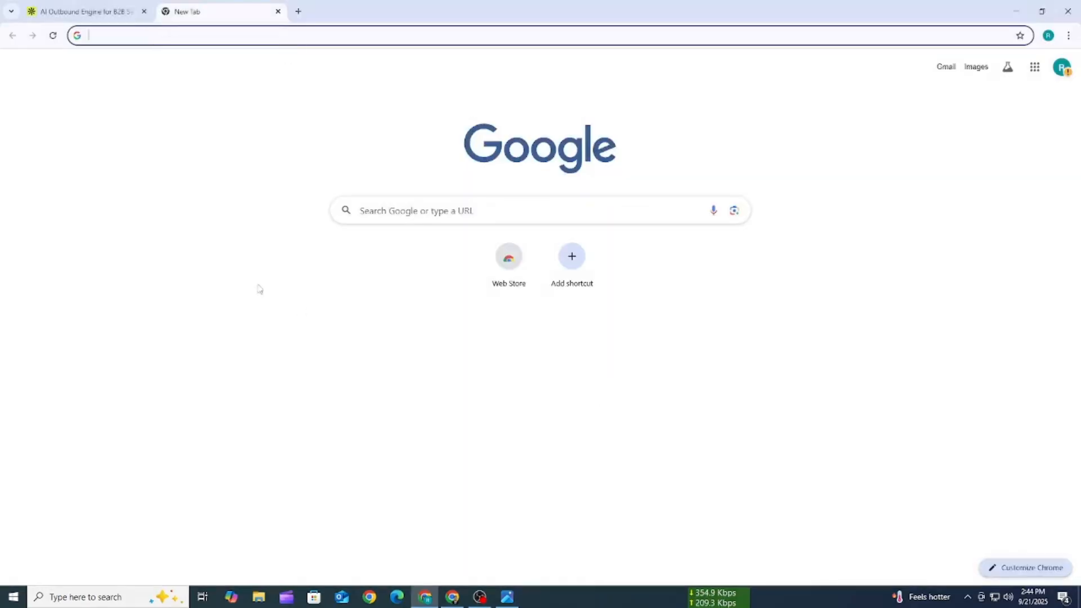
pyautogui.click(128, 39)
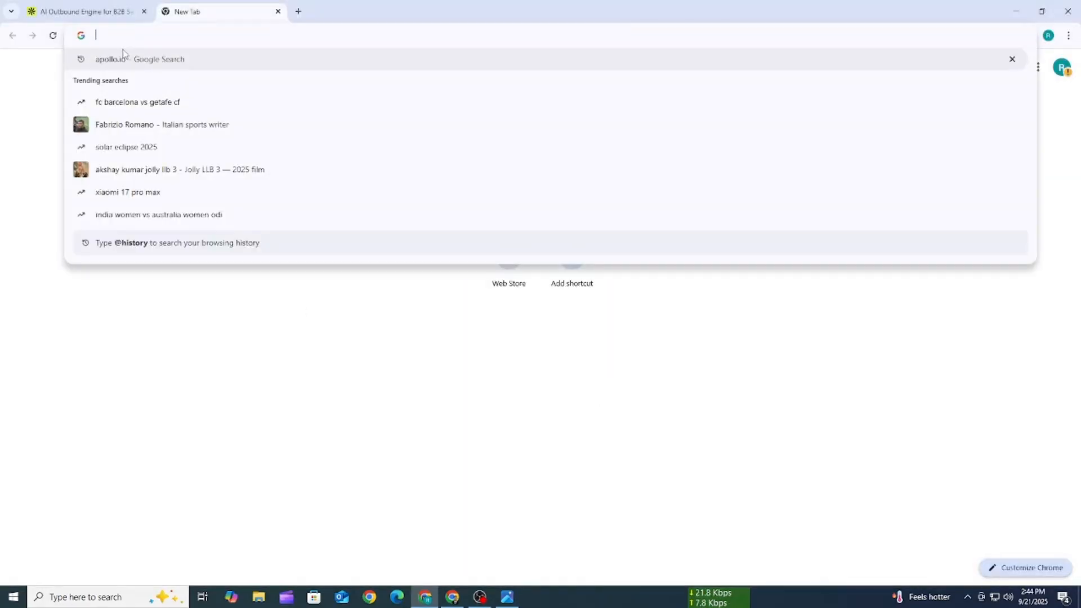
pyautogui.click(122, 59)
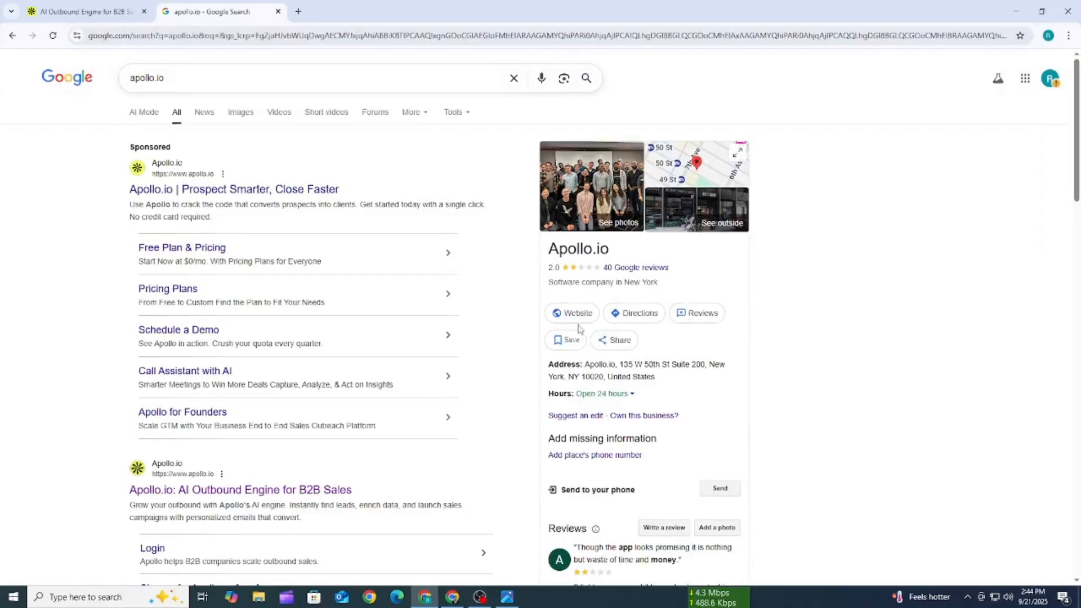
pyautogui.moveTo(548, 250); pyautogui.dragTo(611, 253)
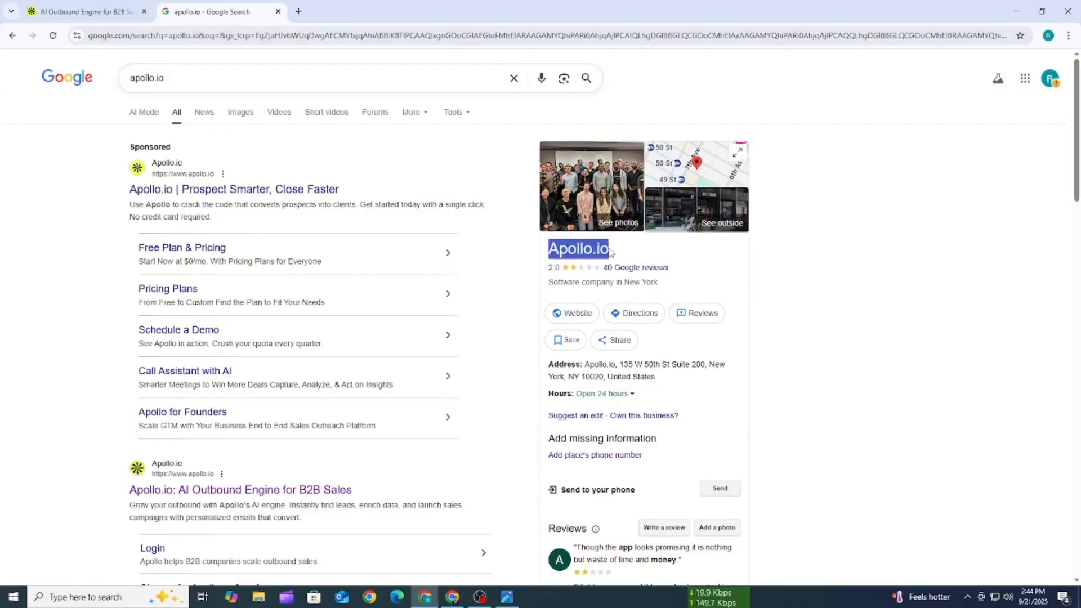
pyautogui.click(574, 314)
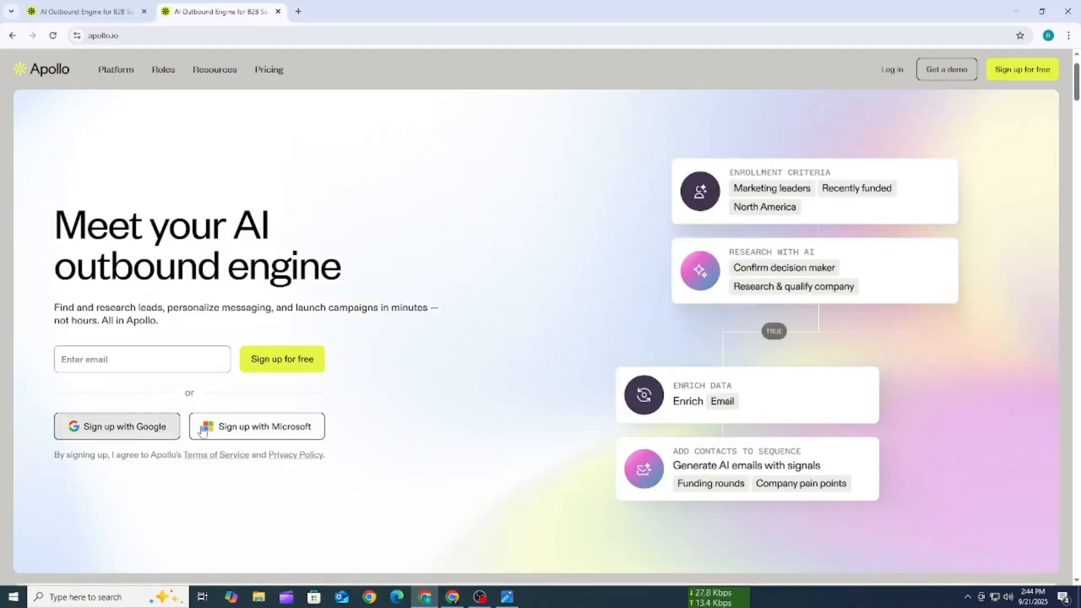
pyautogui.moveTo(304, 428); pyautogui.dragTo(219, 439)
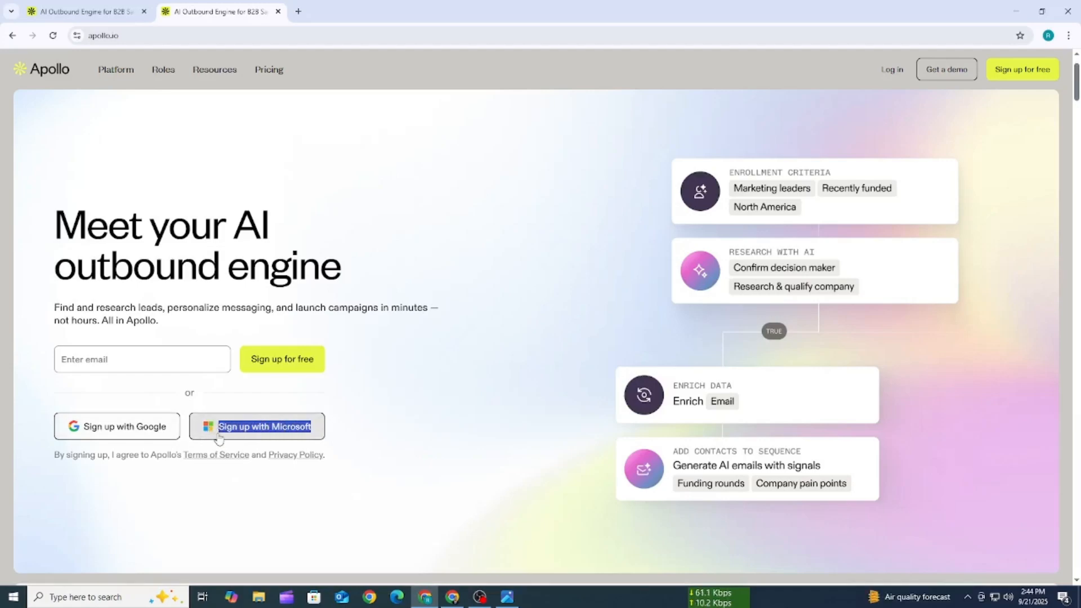
pyautogui.click(21, 411)
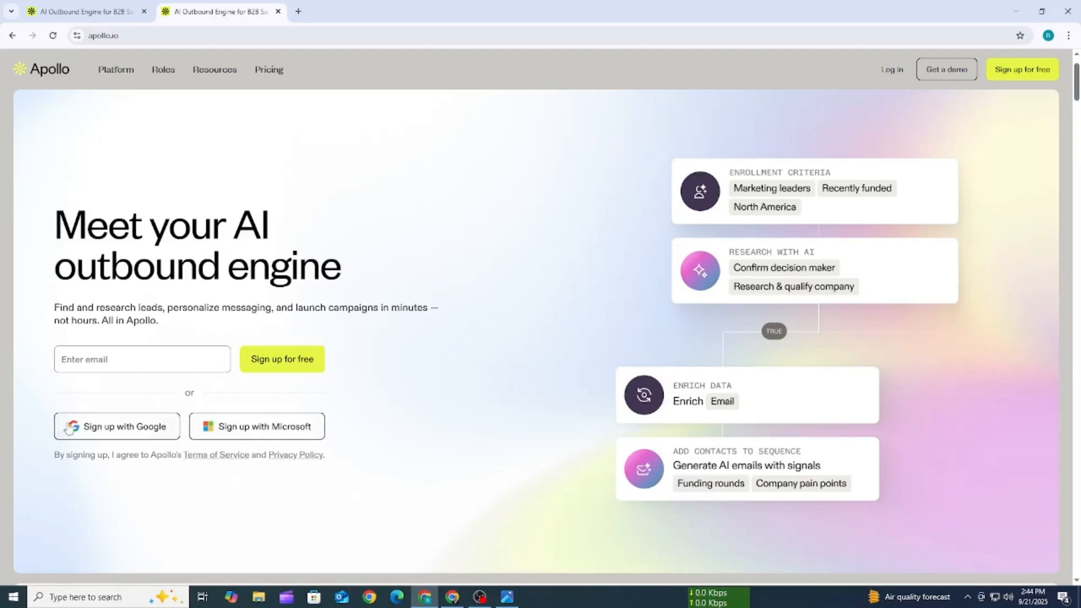
pyautogui.moveTo(68, 429); pyautogui.dragTo(169, 434)
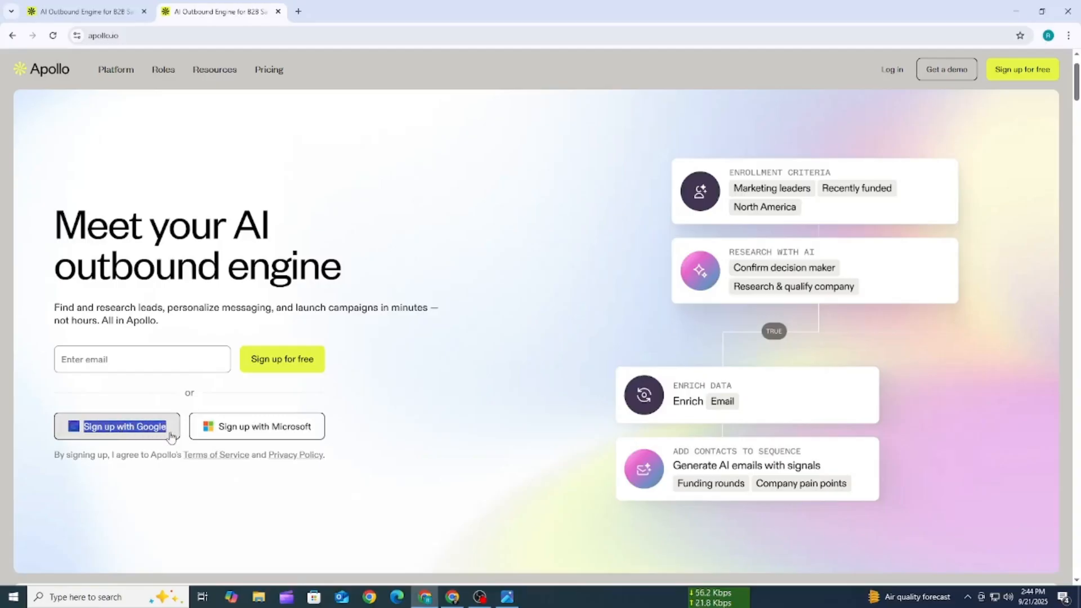
pyautogui.click(134, 501)
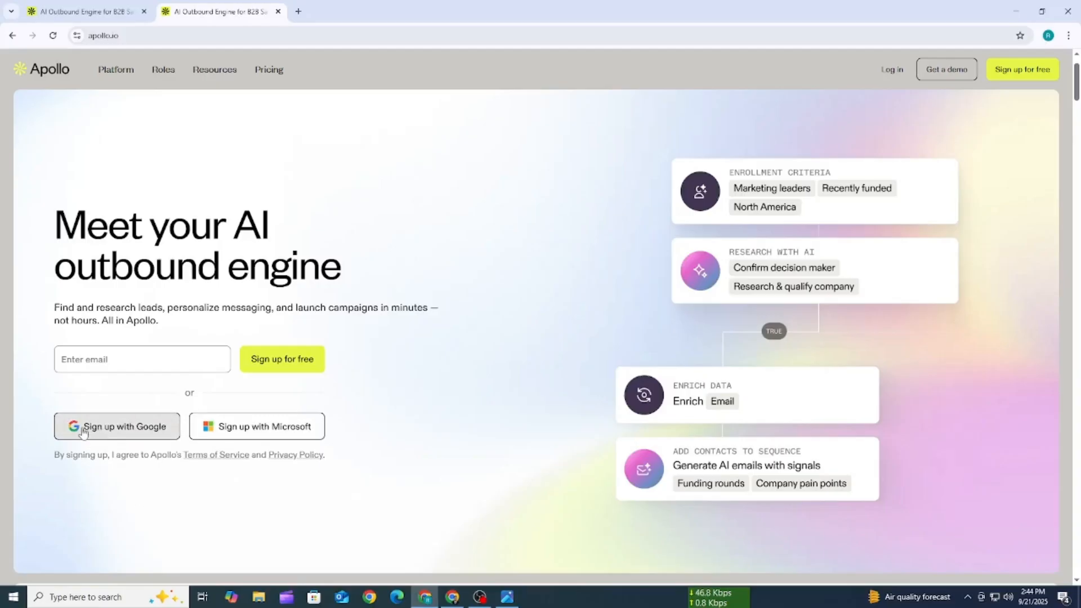
# - Sign up to Apollo with Google, choosing the listed Google account and approving the sign-in
pyautogui.click(120, 426)
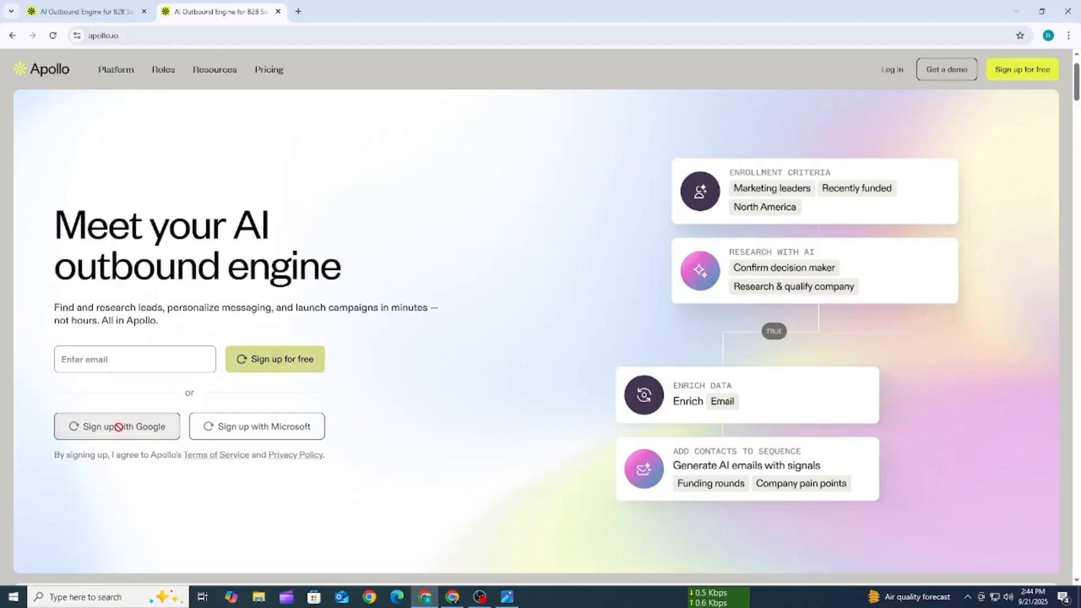
pyautogui.hotkey('ctrl', '0')
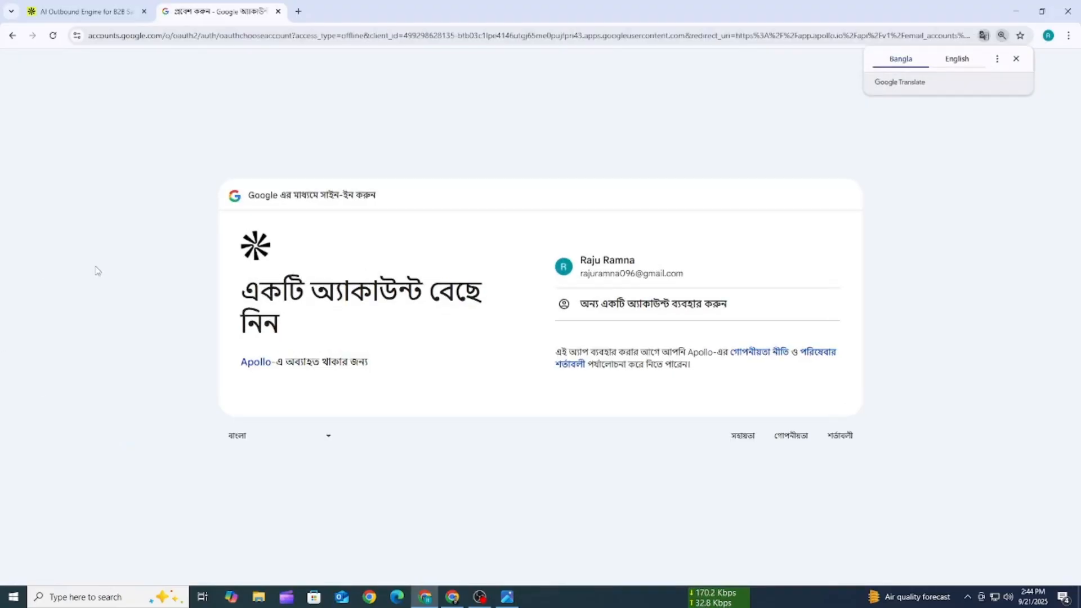
pyautogui.click(601, 275)
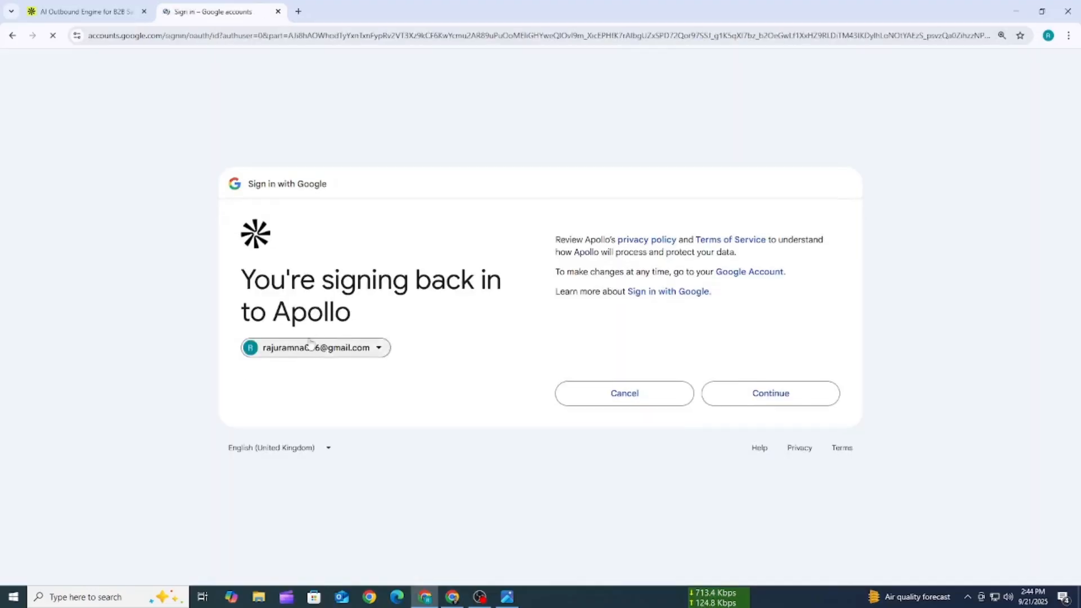
pyautogui.click(760, 400)
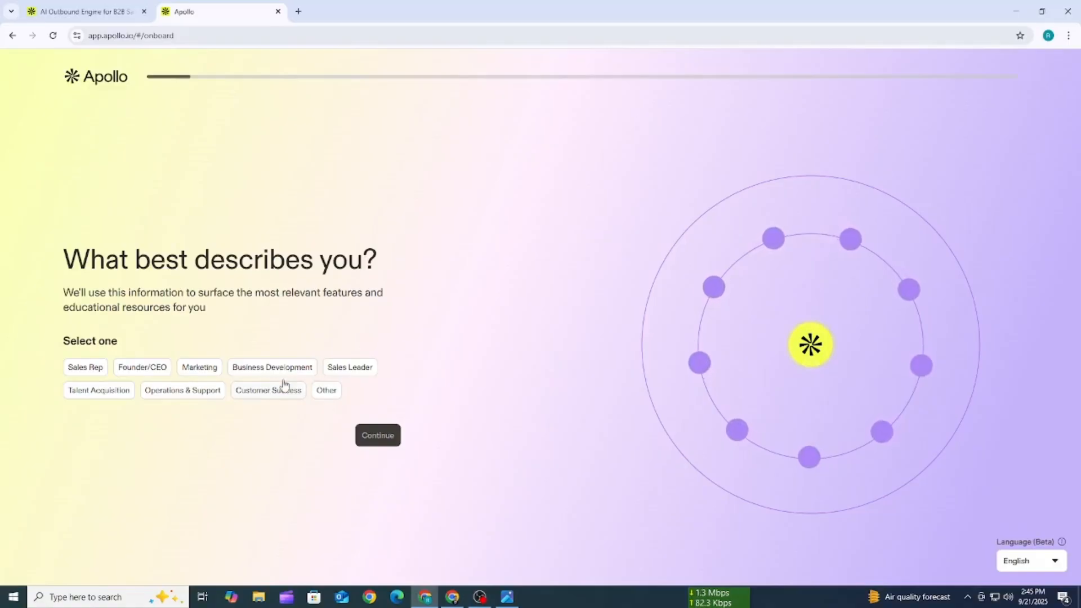
# - Answer the onboarding questions with Sales Leader as the role and Enrich my CRM as the intended use of Apollo
pyautogui.moveTo(63, 259); pyautogui.dragTo(349, 259)
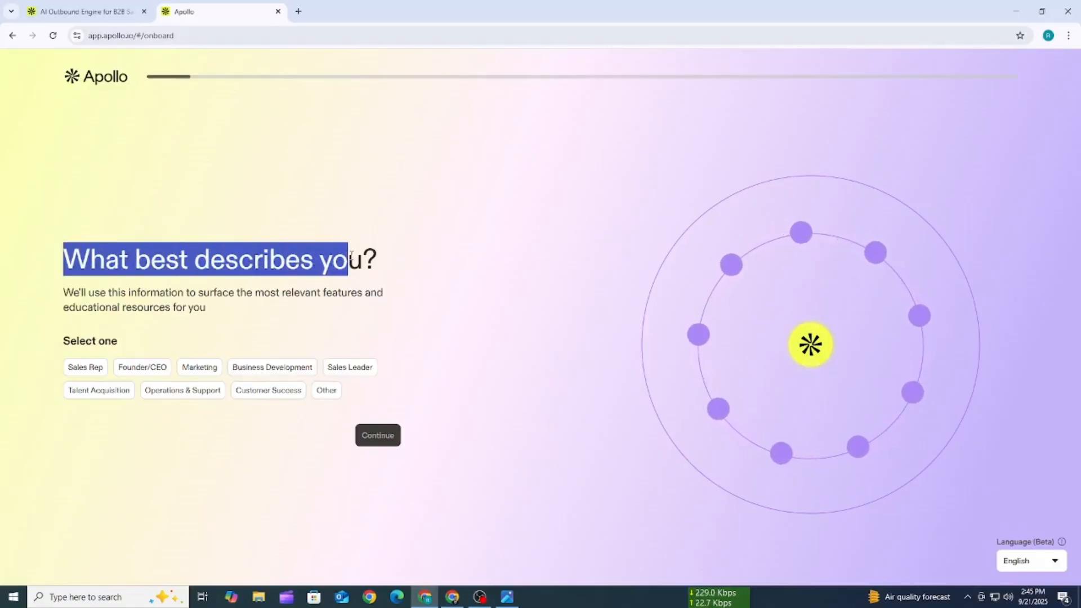
pyautogui.click(350, 265)
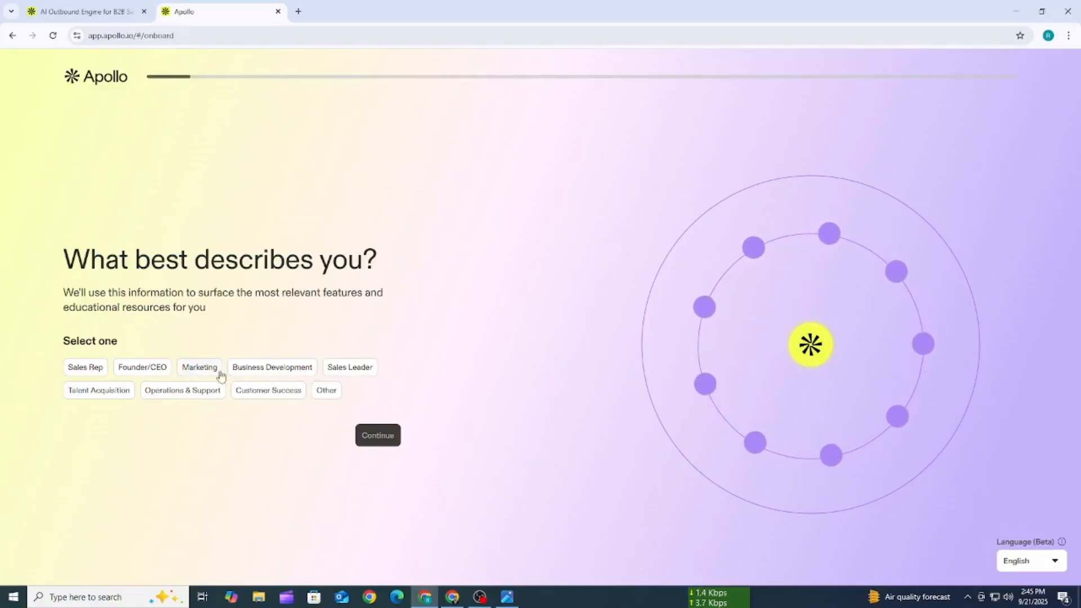
pyautogui.click(342, 372)
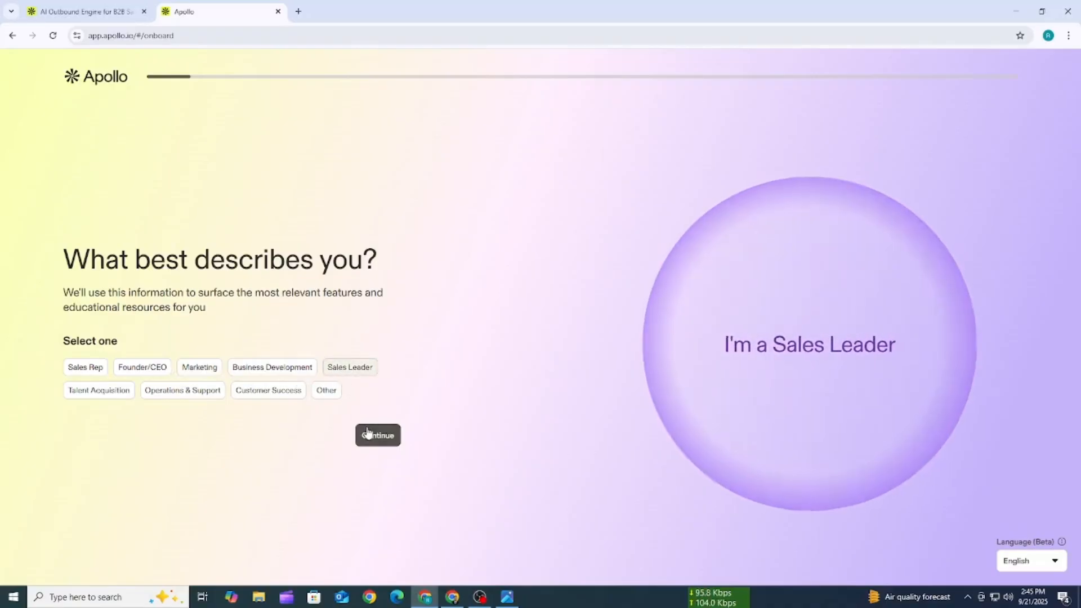
pyautogui.click(378, 438)
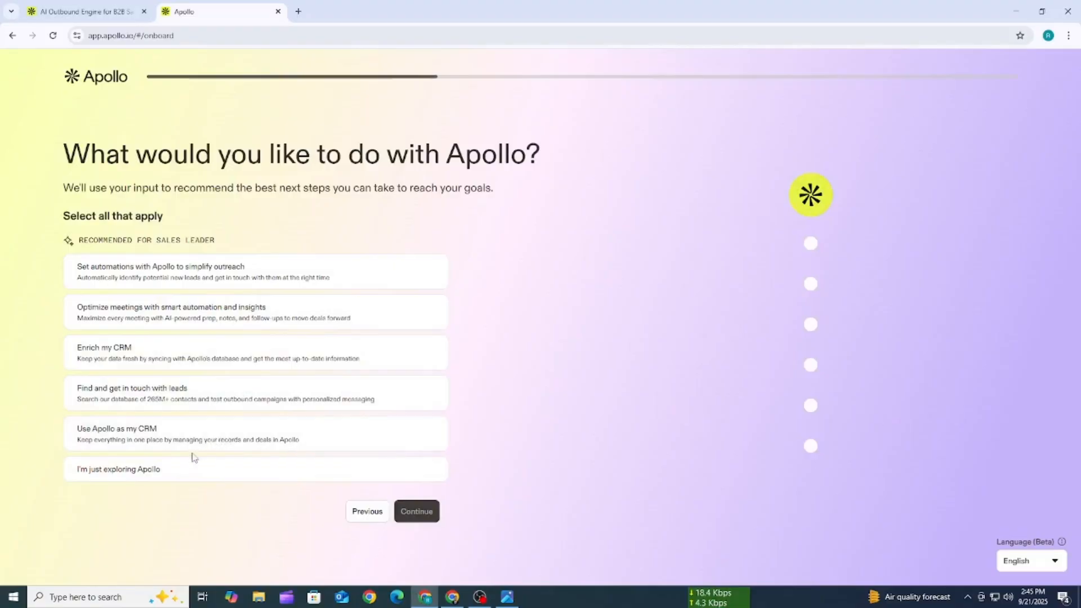
pyautogui.click(153, 361)
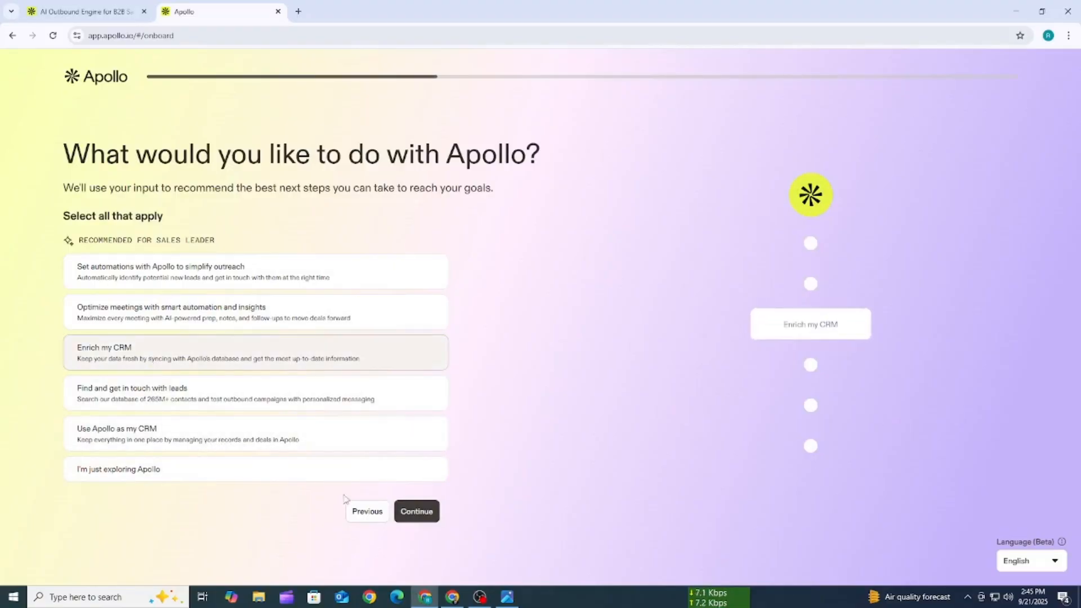
pyautogui.click(415, 513)
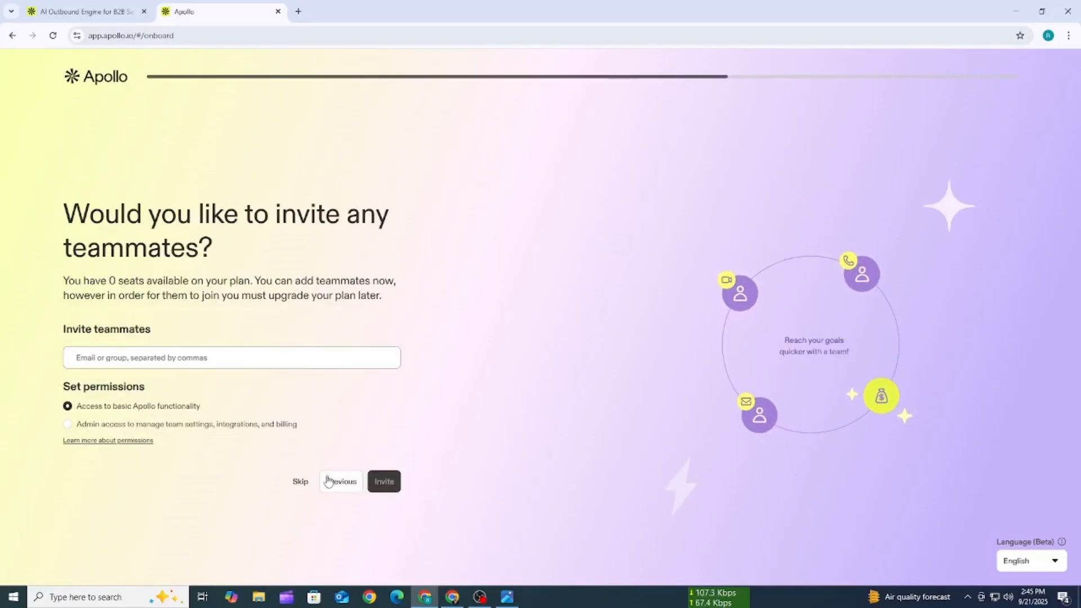
# - Skip inviting teammates and continue past the Chrome extension recommendation without downloading it
pyautogui.click(301, 483)
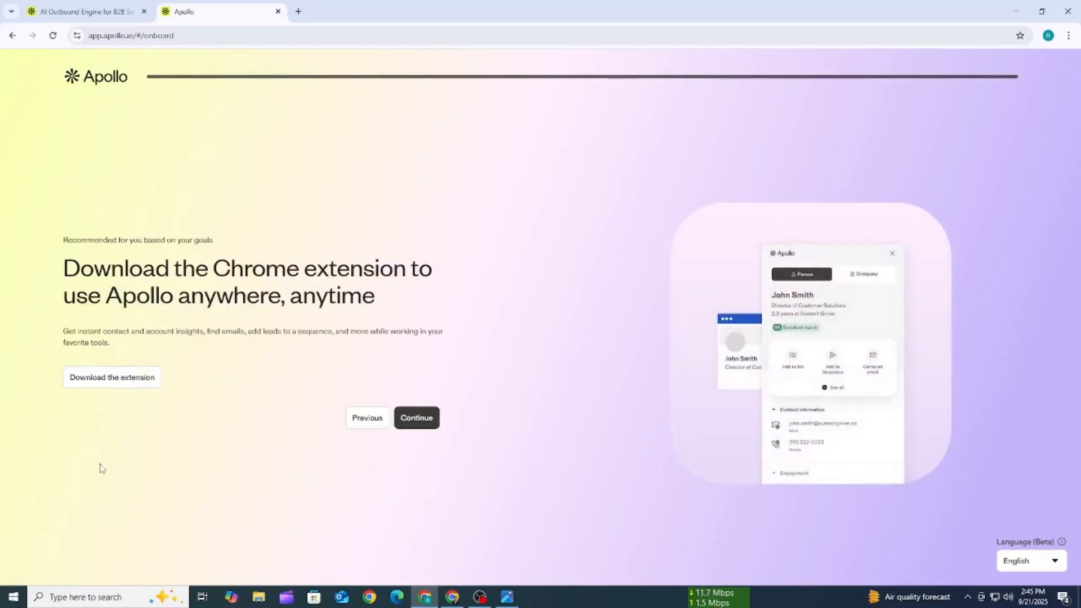
pyautogui.click(362, 421)
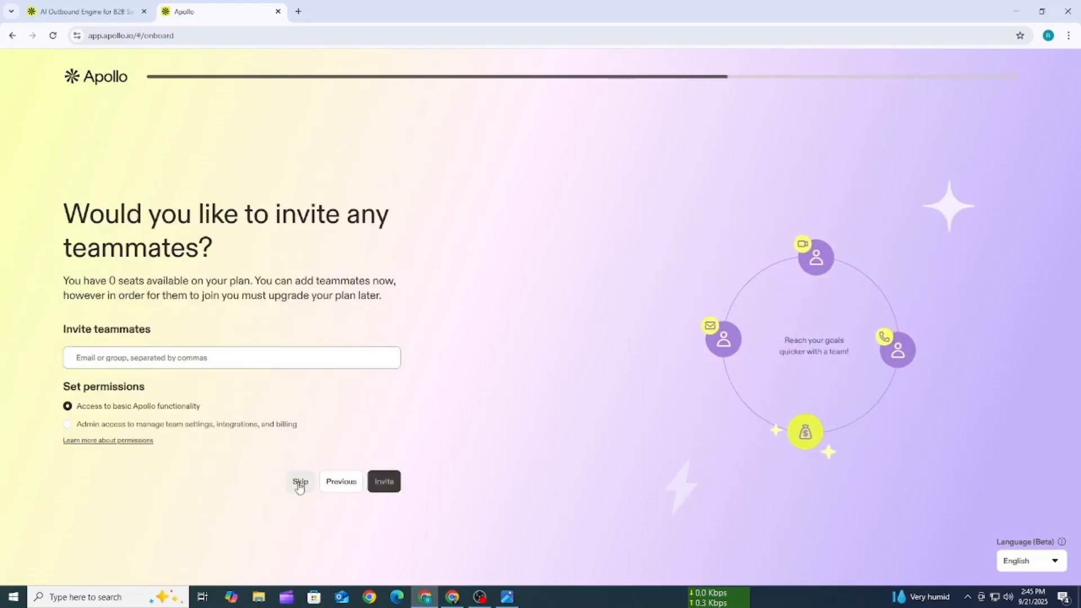
pyautogui.click(300, 482)
pyautogui.click(373, 427)
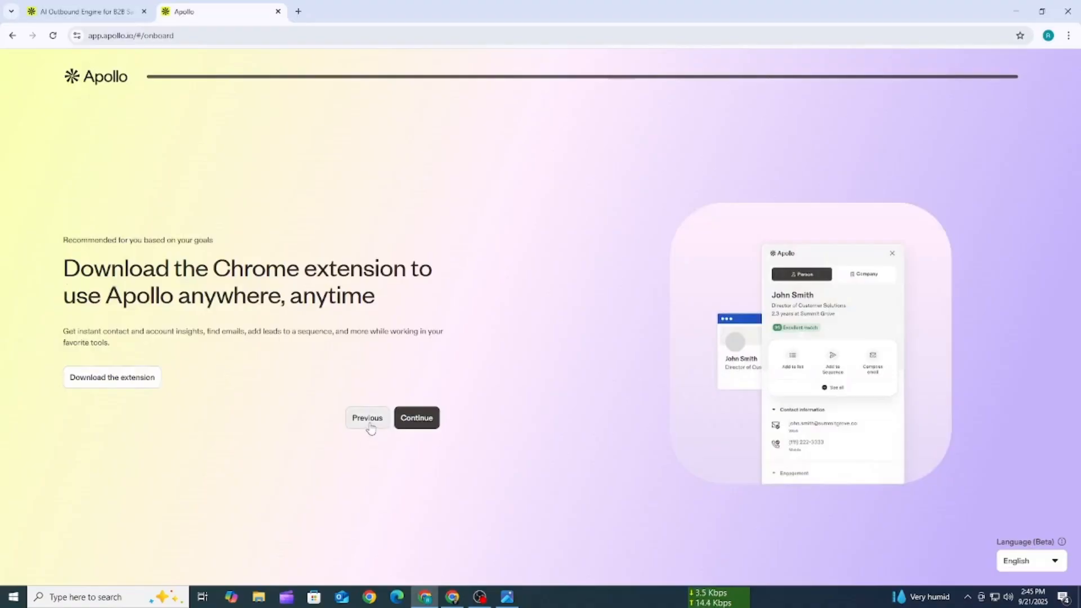
pyautogui.click(310, 485)
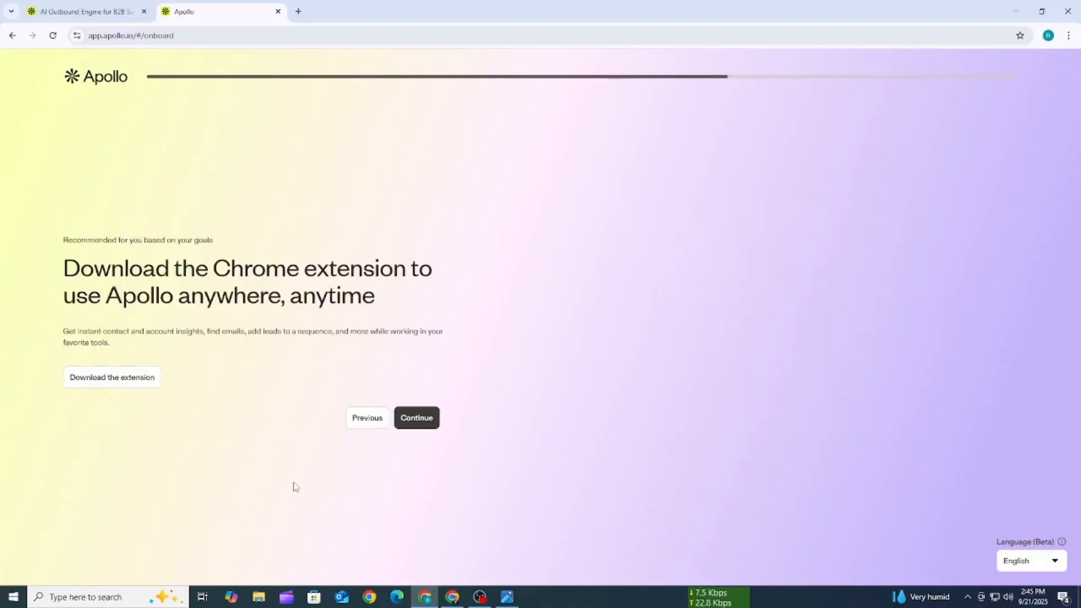
pyautogui.click(425, 417)
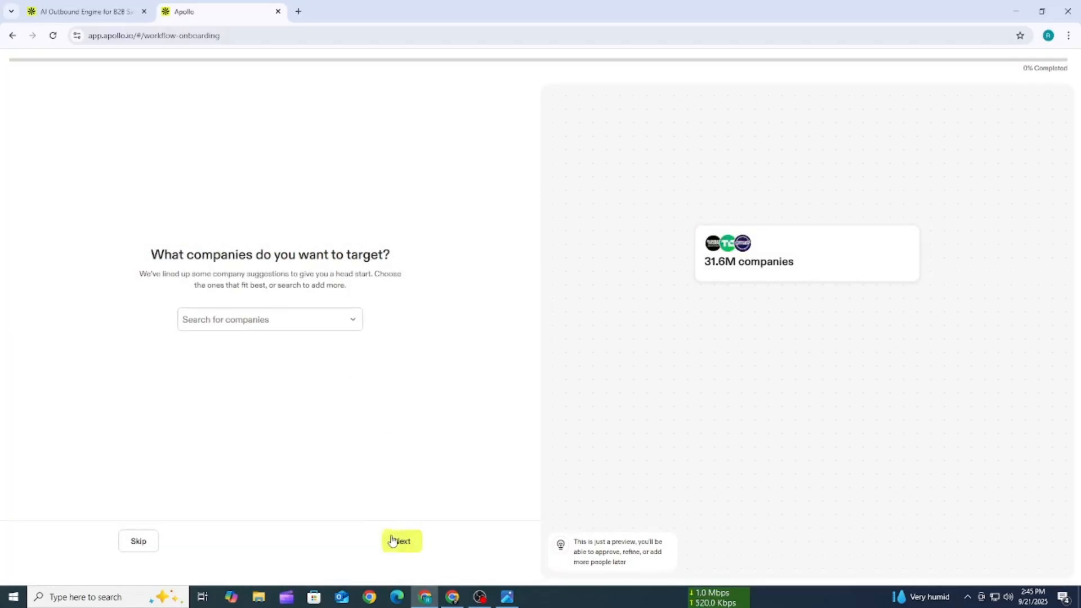
# - Skip company targeting, then target marketing directors in the retail industry and the Non-Profit market segment, and continue the onboarding
pyautogui.click(143, 543)
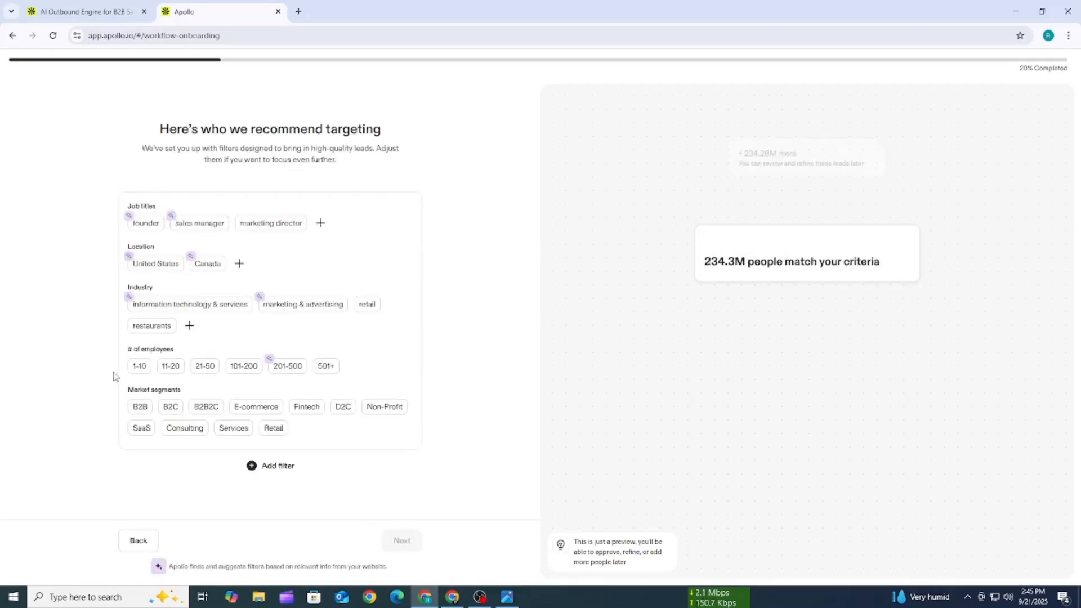
pyautogui.click(139, 541)
pyautogui.click(406, 541)
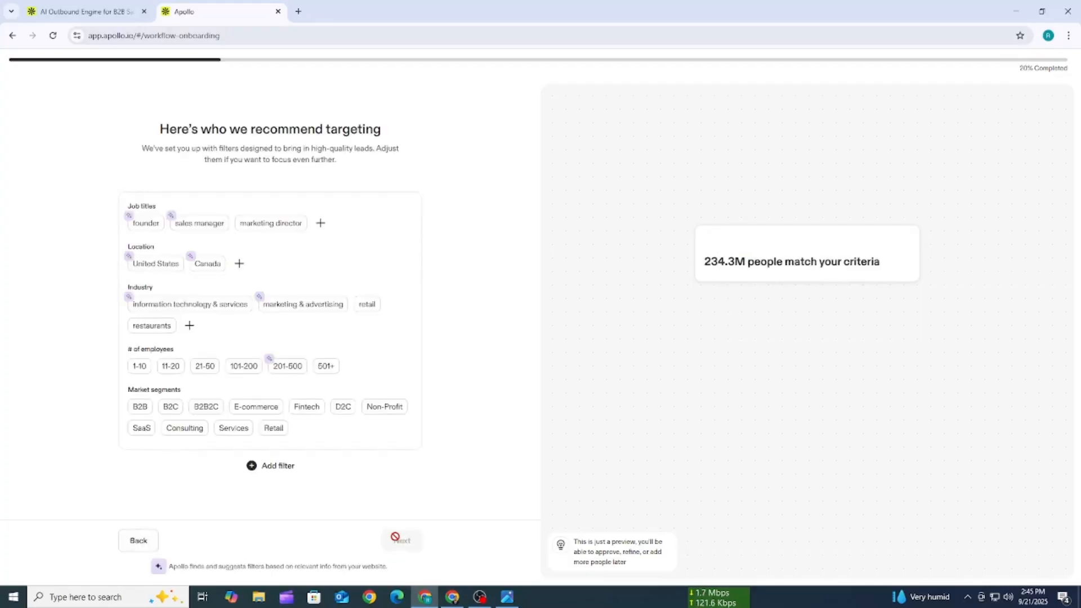
pyautogui.click(375, 411)
pyautogui.click(370, 305)
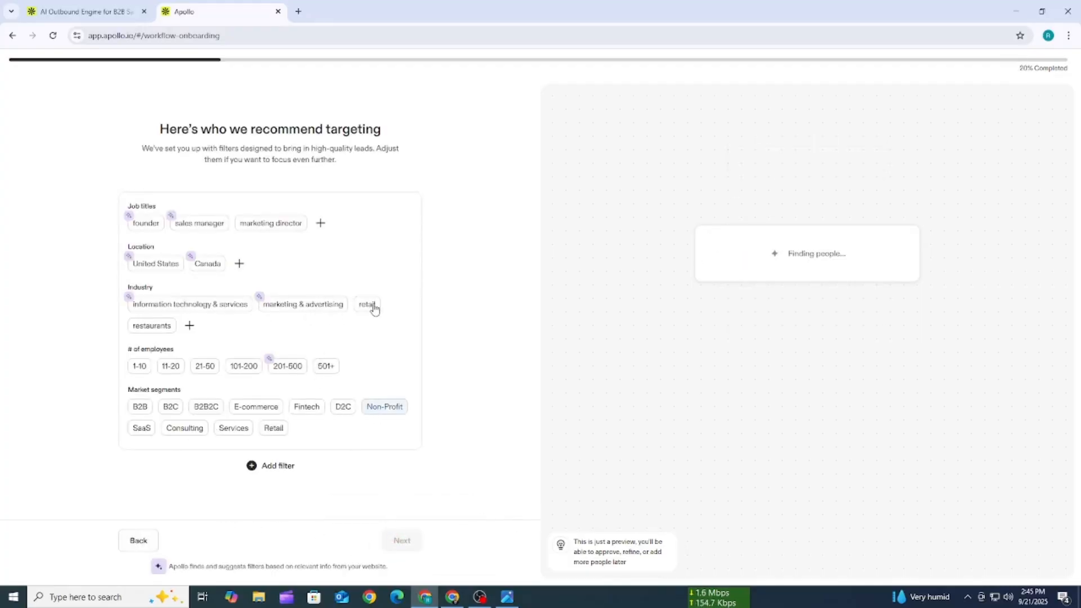
pyautogui.click(253, 224)
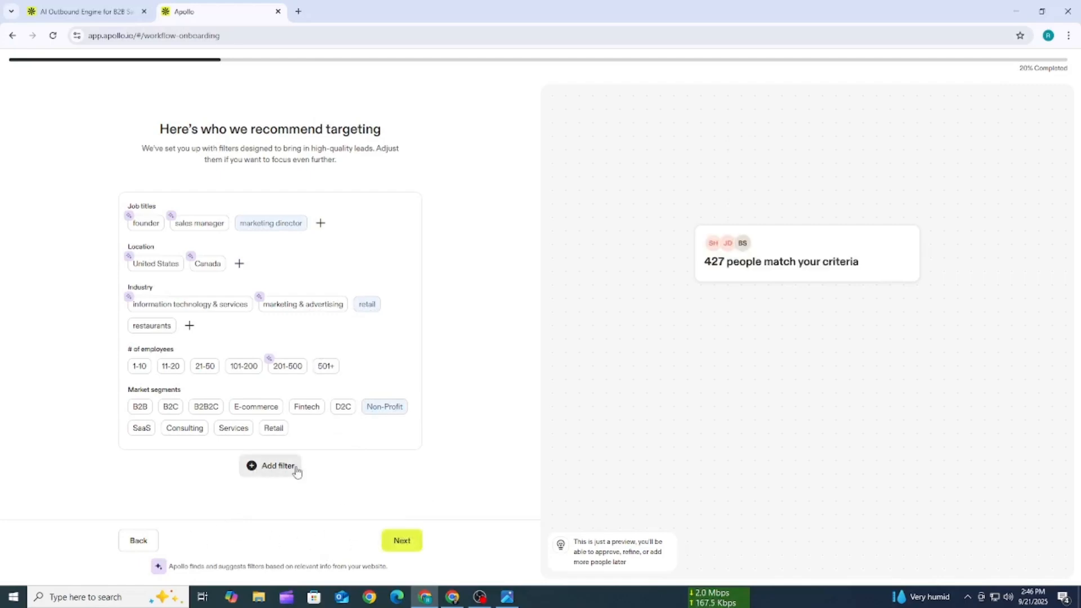
pyautogui.click(403, 540)
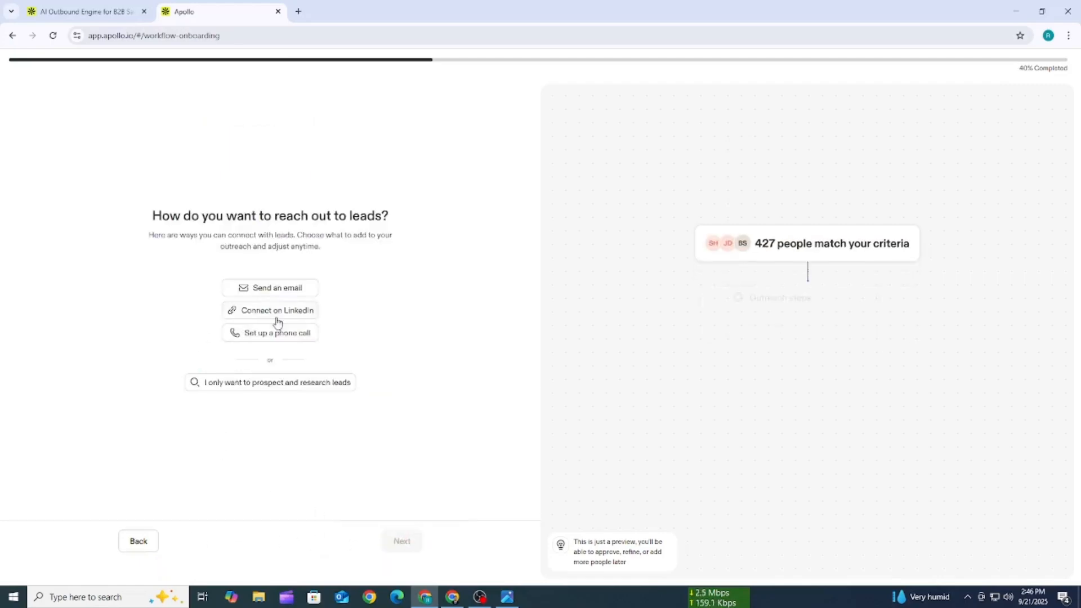
# - Choose Send an email as the way to reach leads and accept the suggested personalized messaging details
pyautogui.click(276, 289)
pyautogui.click(396, 540)
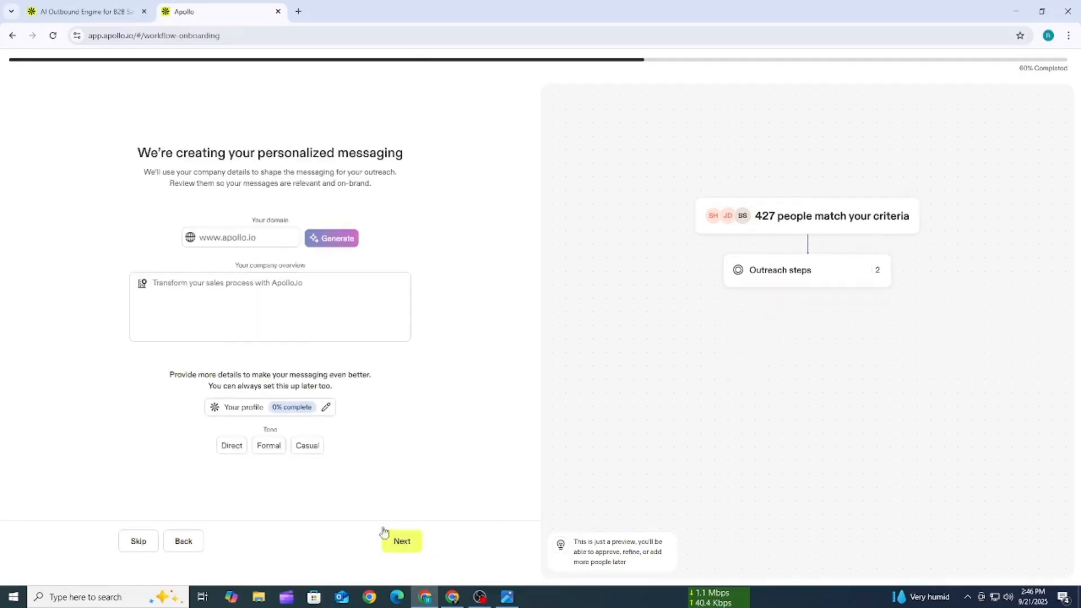
pyautogui.click(401, 541)
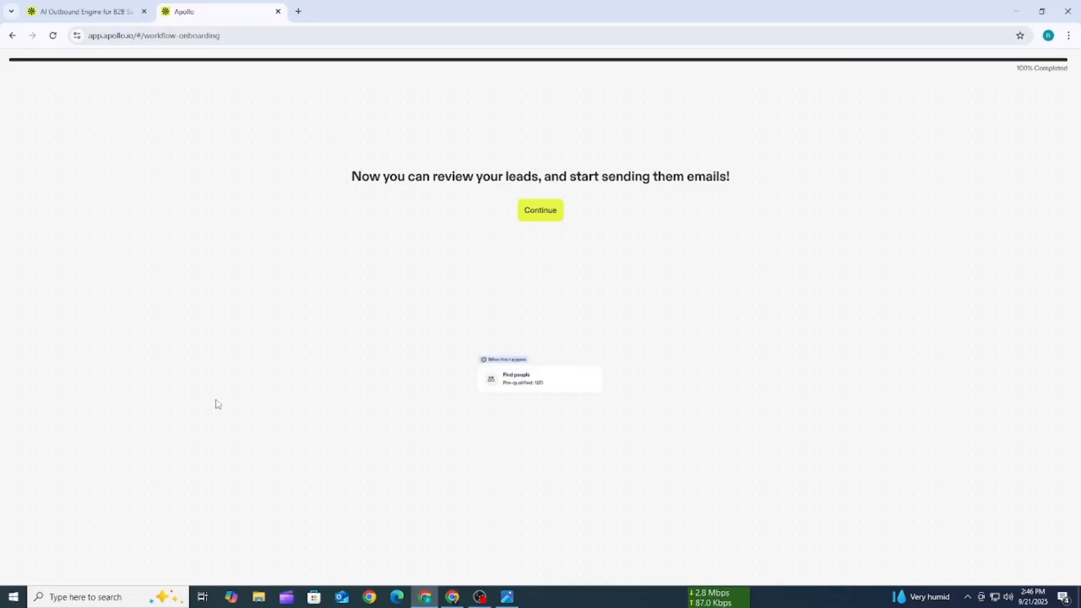
# - Continue from the completed onboarding to the home page and dismiss the AI Assistant waitlist banner
pyautogui.moveTo(1009, 77); pyautogui.dragTo(1071, 75)
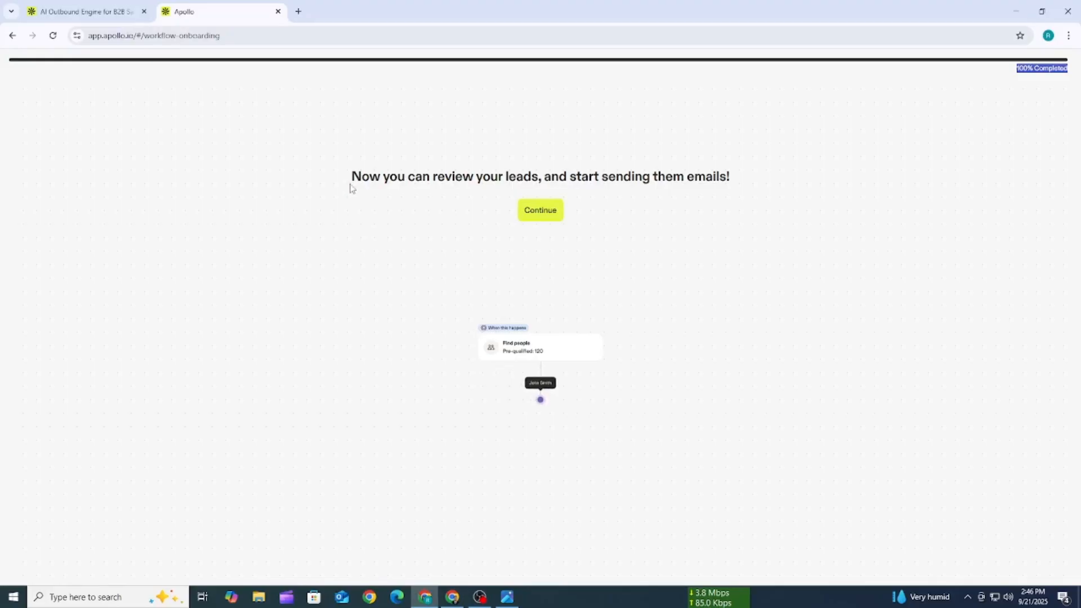
pyautogui.moveTo(349, 183); pyautogui.dragTo(729, 179)
pyautogui.click(556, 210)
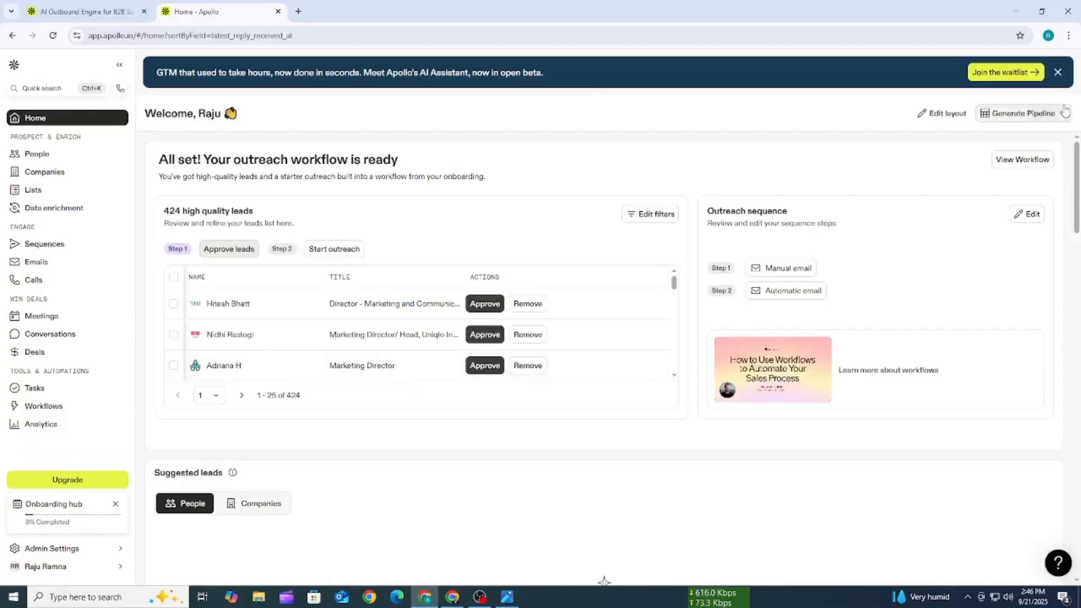
pyautogui.click(1058, 73)
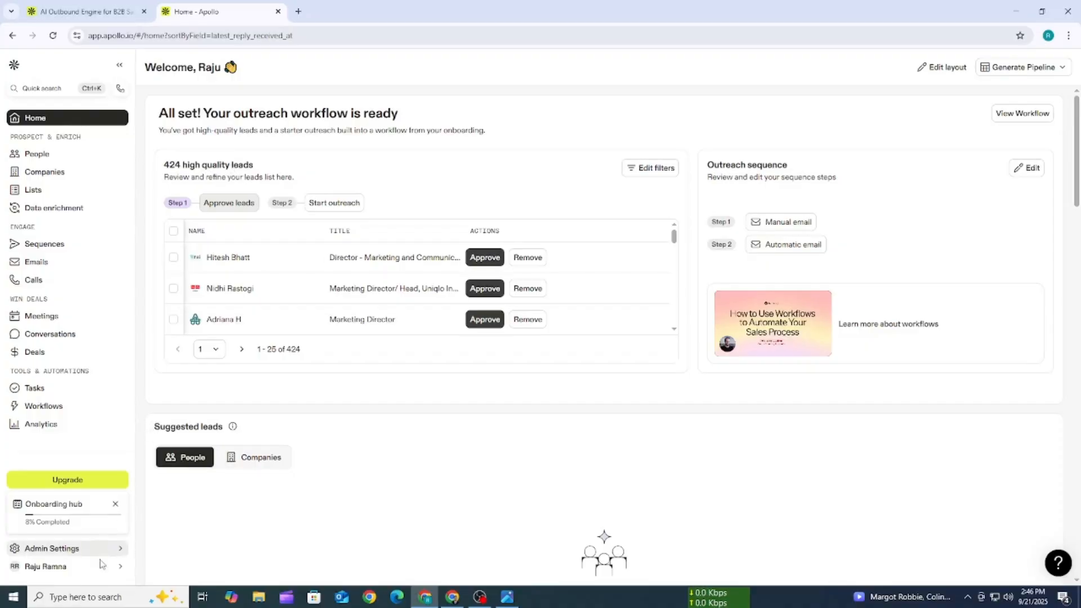
# - Open the account's credit usage page and examine the team's total credit usage and its breakdown
pyautogui.click(85, 573)
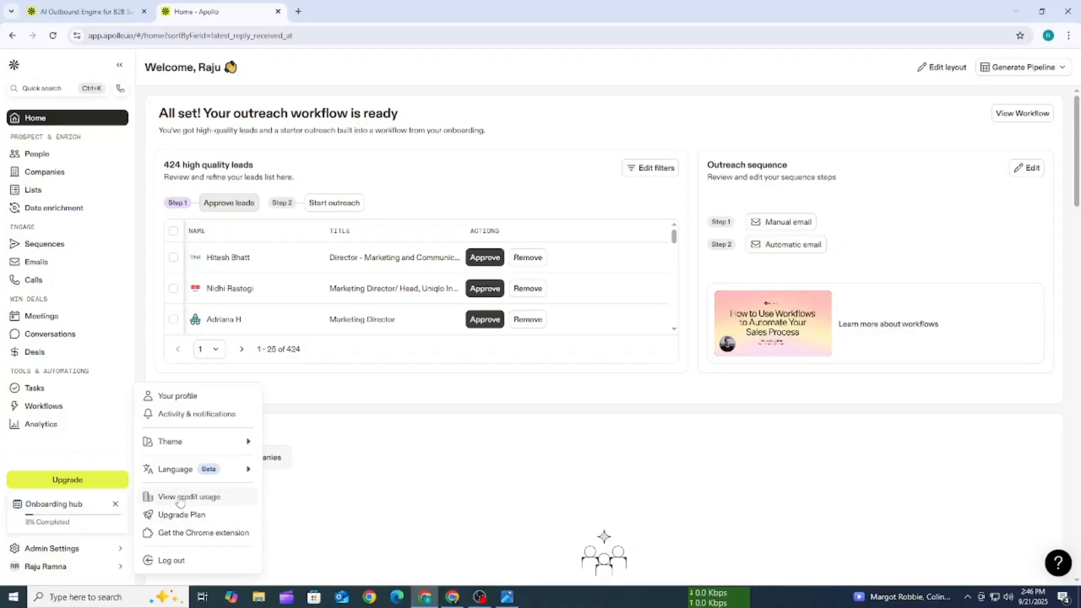
pyautogui.click(208, 497)
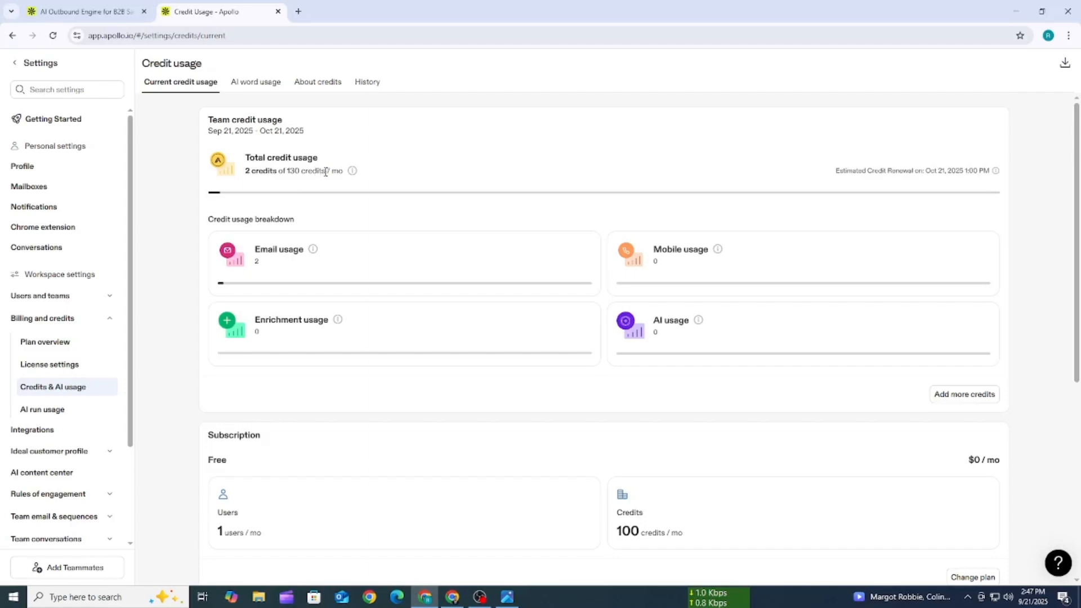
pyautogui.moveTo(326, 172); pyautogui.dragTo(295, 171)
pyautogui.click(372, 177)
pyautogui.moveTo(357, 176)
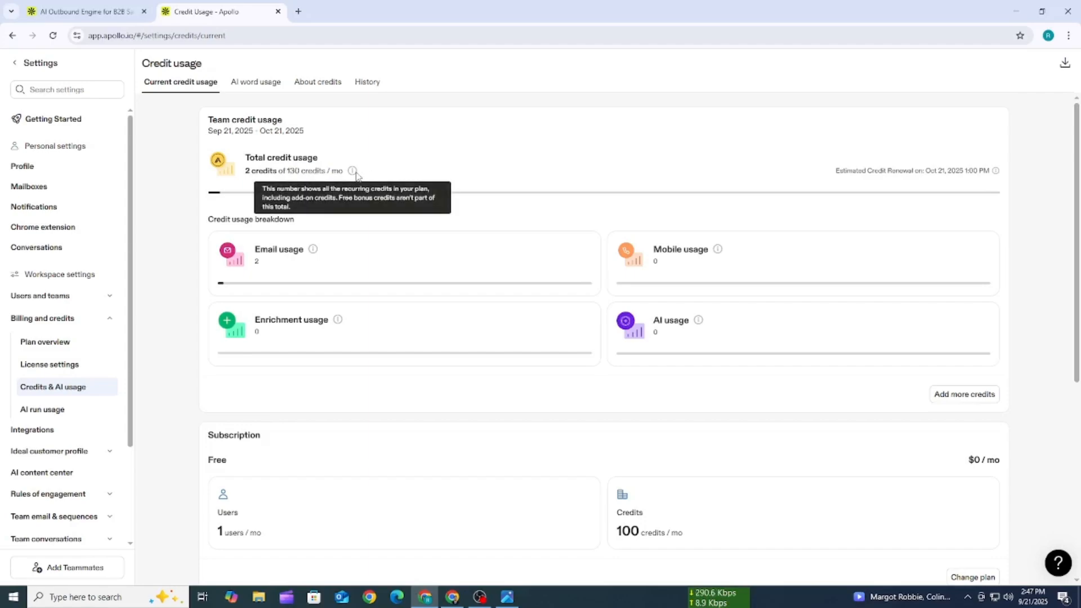
pyautogui.scroll(-2, 334, 336)
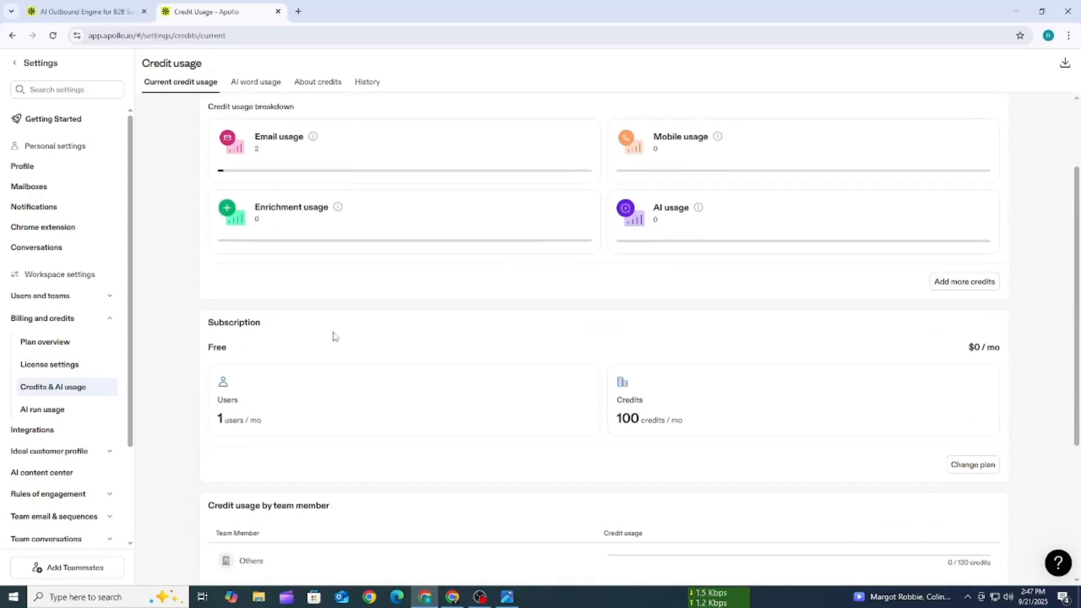
pyautogui.scroll(2, 315, 334)
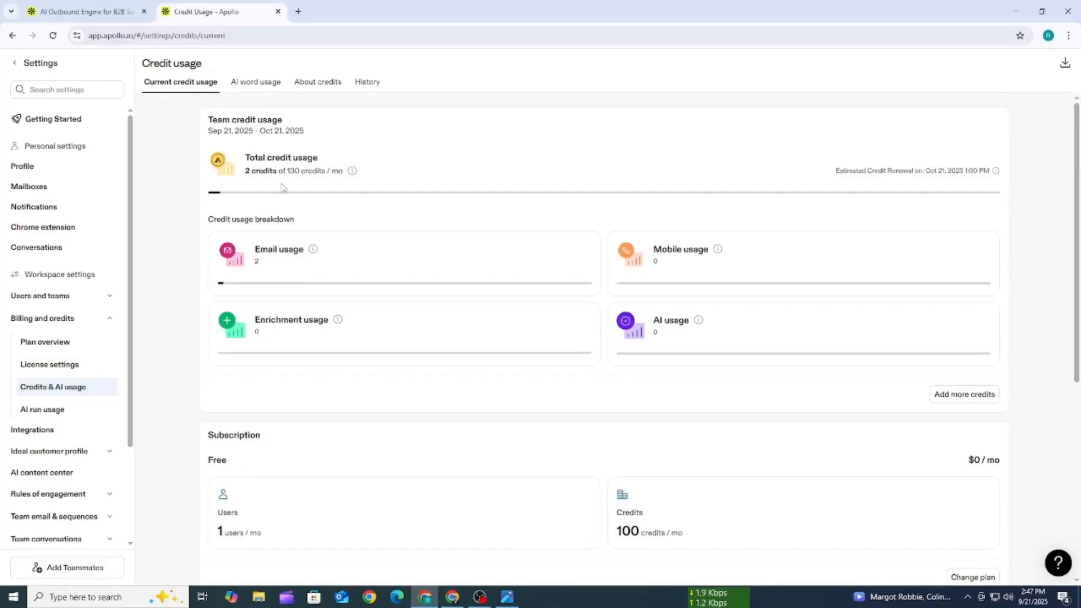
# - Compare the total monthly credit allowance with the user and credit limits of the Free subscription
pyautogui.moveTo(286, 172); pyautogui.dragTo(331, 171)
pyautogui.click(433, 171)
pyautogui.scroll(-3, 435, 331)
pyautogui.scroll(-1, 434, 335)
pyautogui.scroll(2, 430, 346)
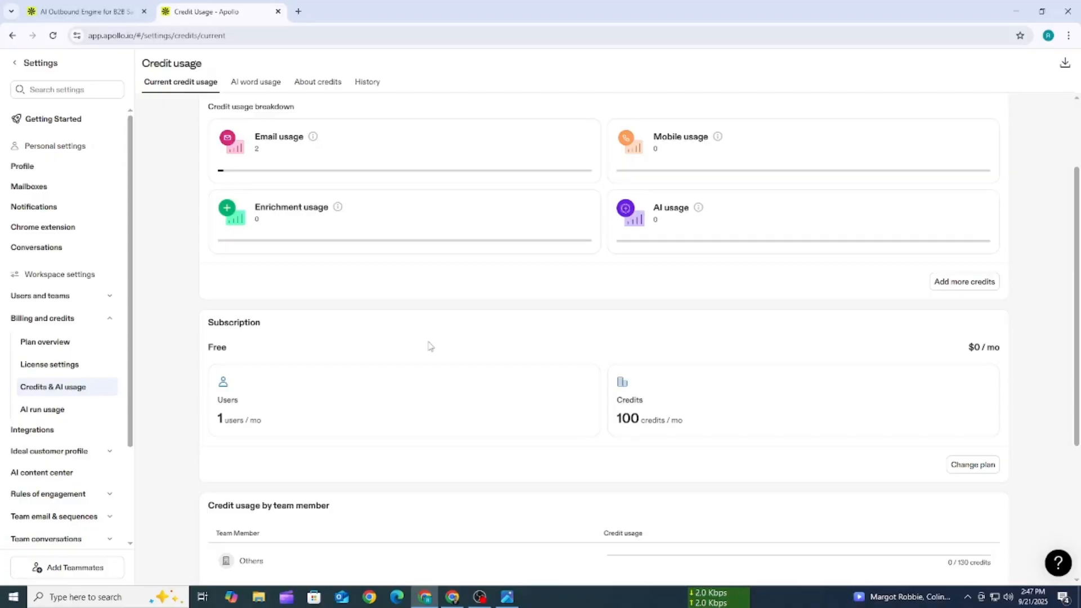
pyautogui.scroll(-2, 428, 346)
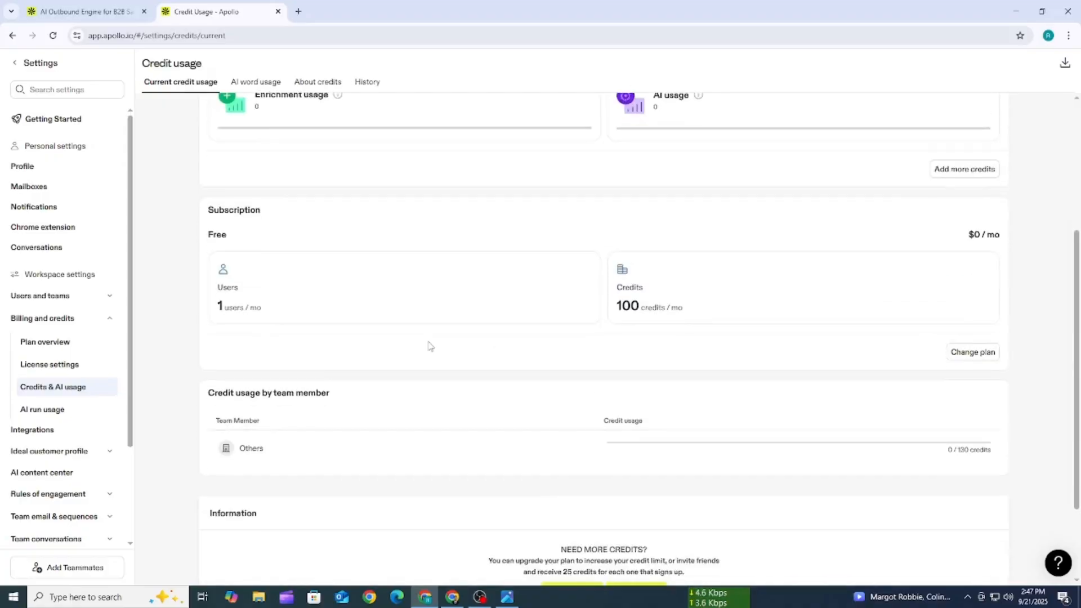
pyautogui.scroll(4, 429, 345)
pyautogui.moveTo(687, 535); pyautogui.dragTo(617, 538)
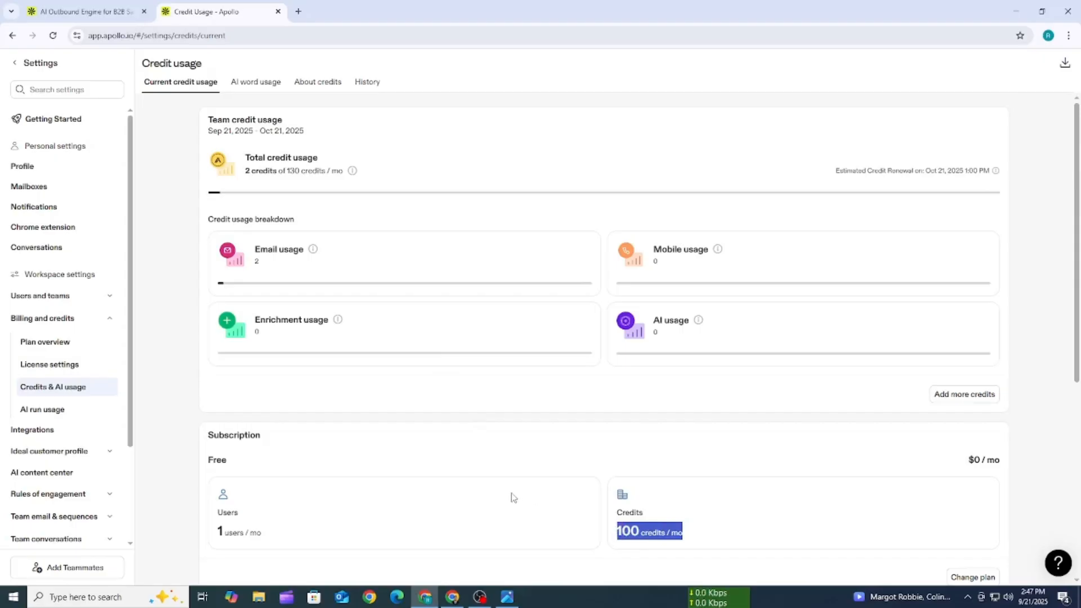
pyautogui.click(434, 453)
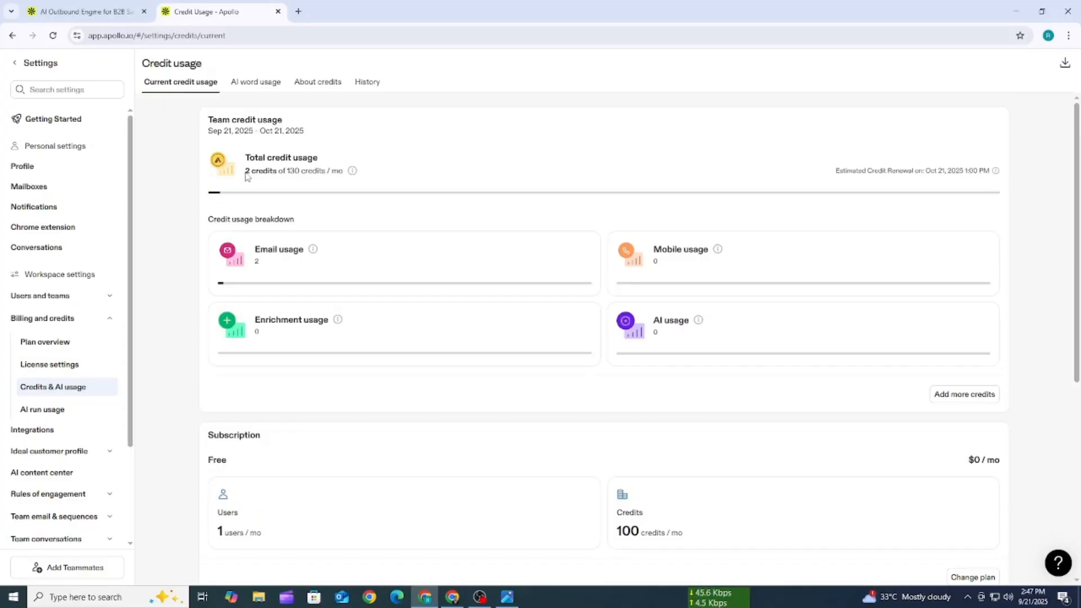
pyautogui.moveTo(246, 170)
pyautogui.mouseDown()
pyautogui.moveTo(338, 169)
pyautogui.moveTo(258, 159)
pyautogui.mouseUp()
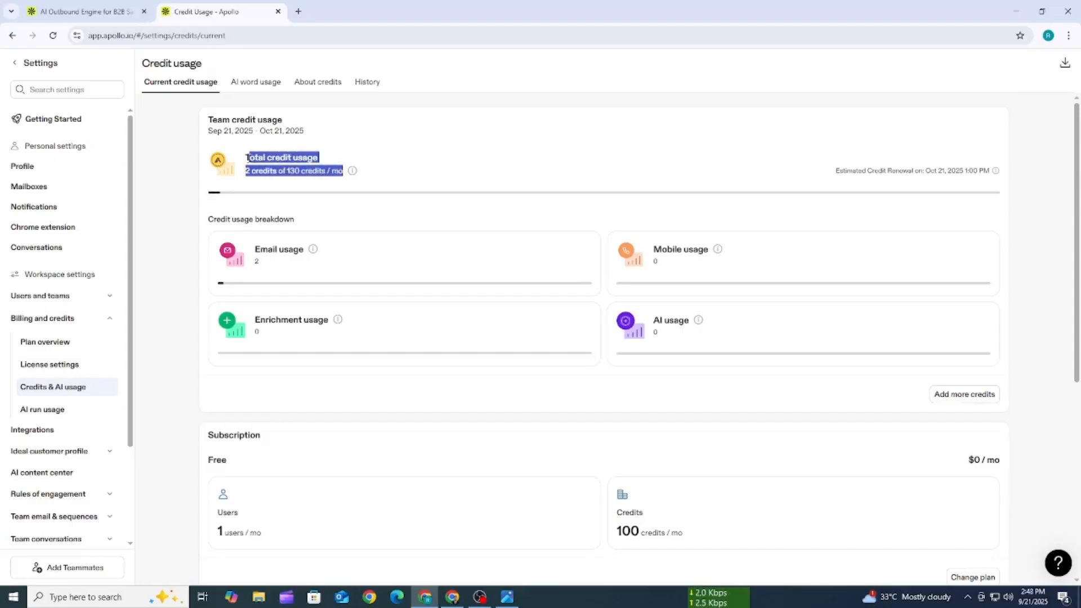
pyautogui.click(388, 159)
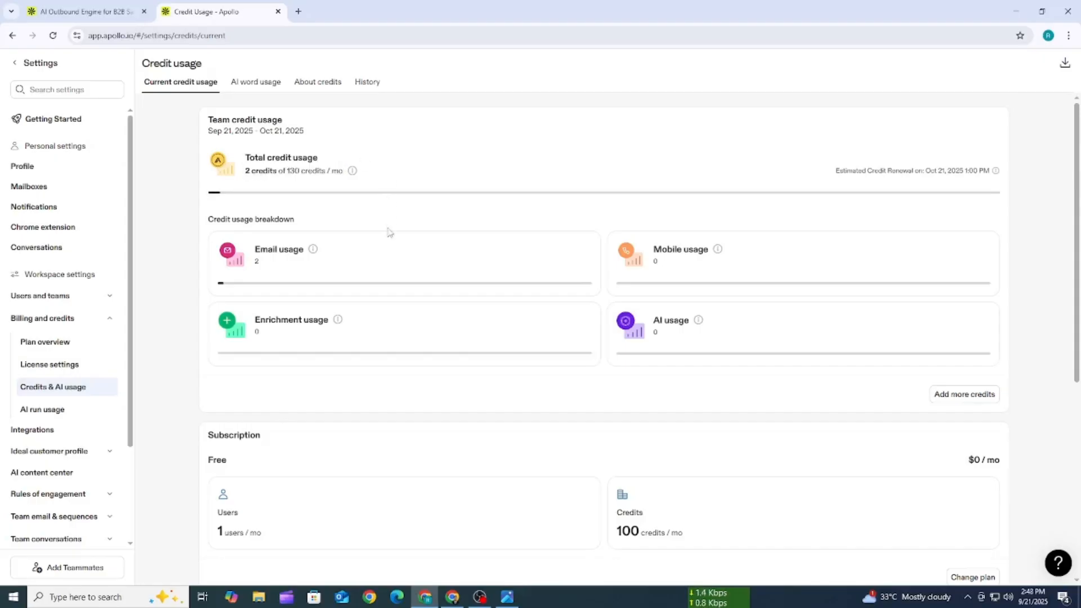
pyautogui.scroll(-4, 388, 248)
pyautogui.scroll(4, 349, 288)
# - Leave the settings, open the People search and collapse the navigation sidebar
pyautogui.click(14, 64)
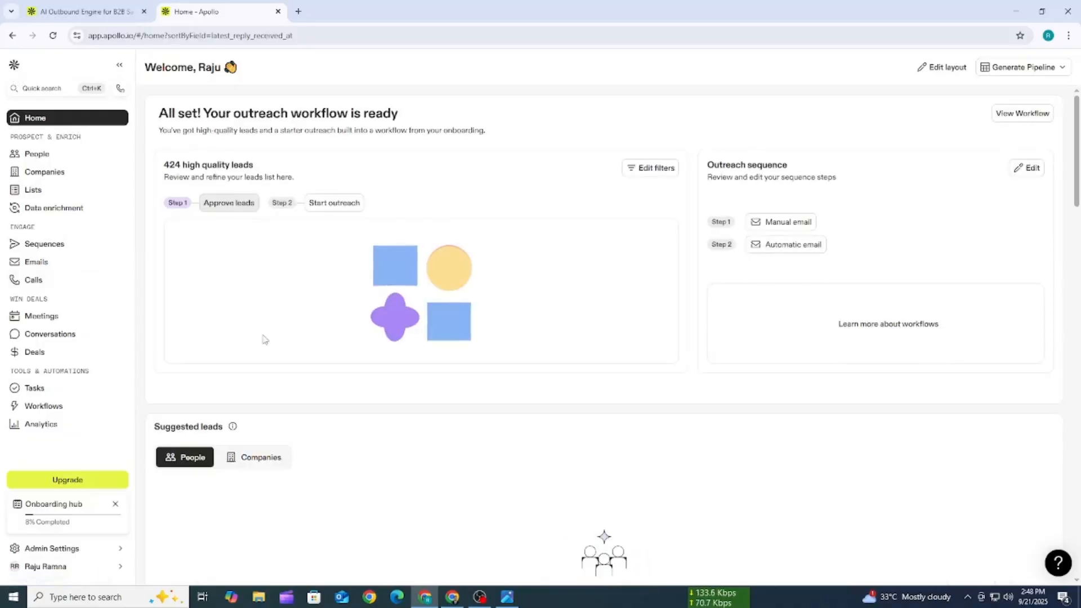
pyautogui.click(43, 159)
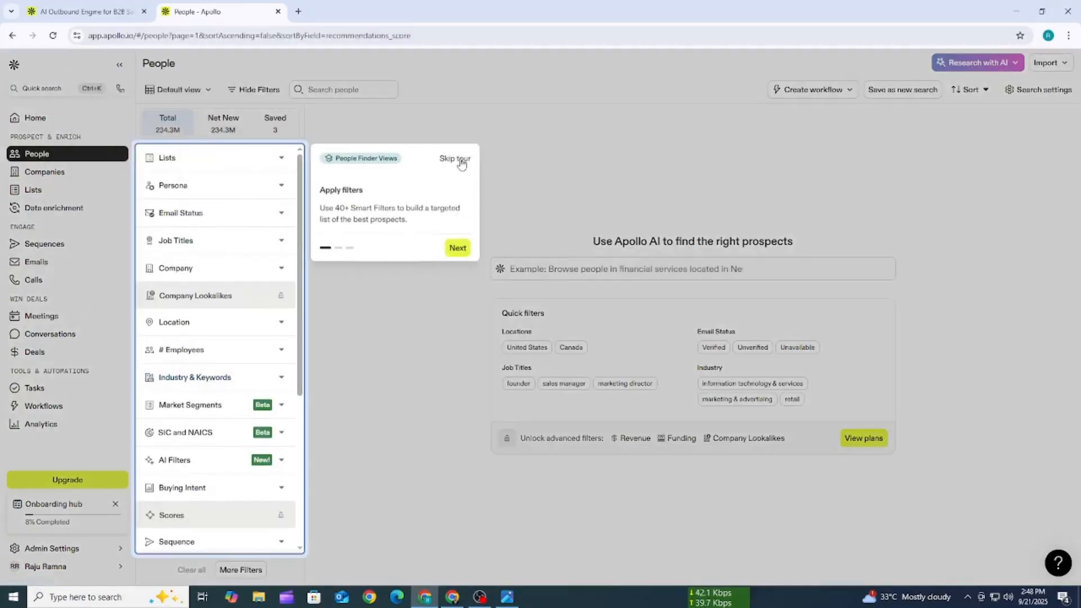
pyautogui.click(459, 162)
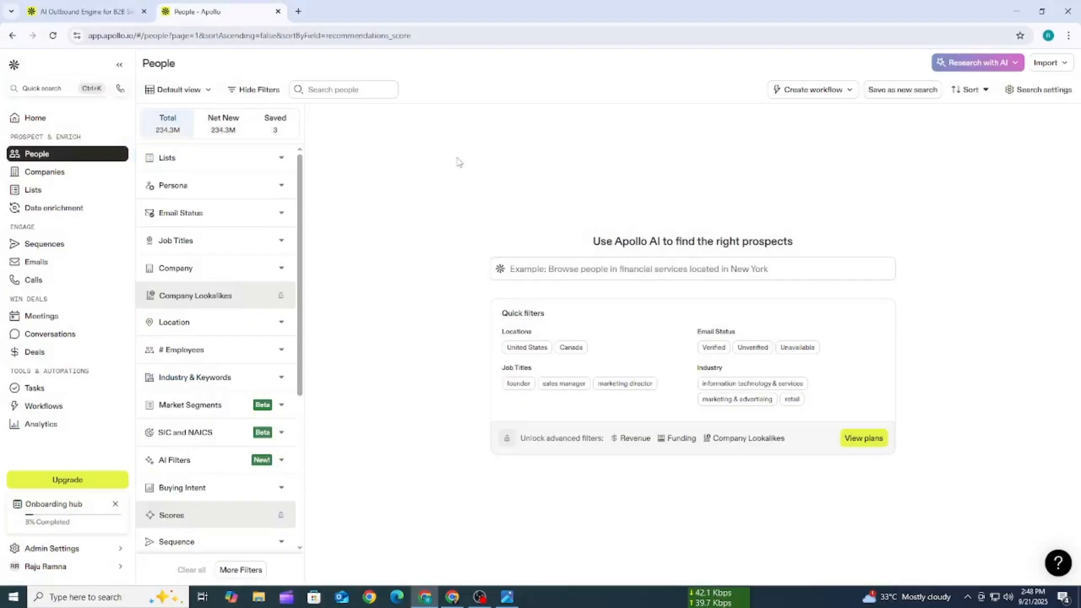
pyautogui.click(119, 65)
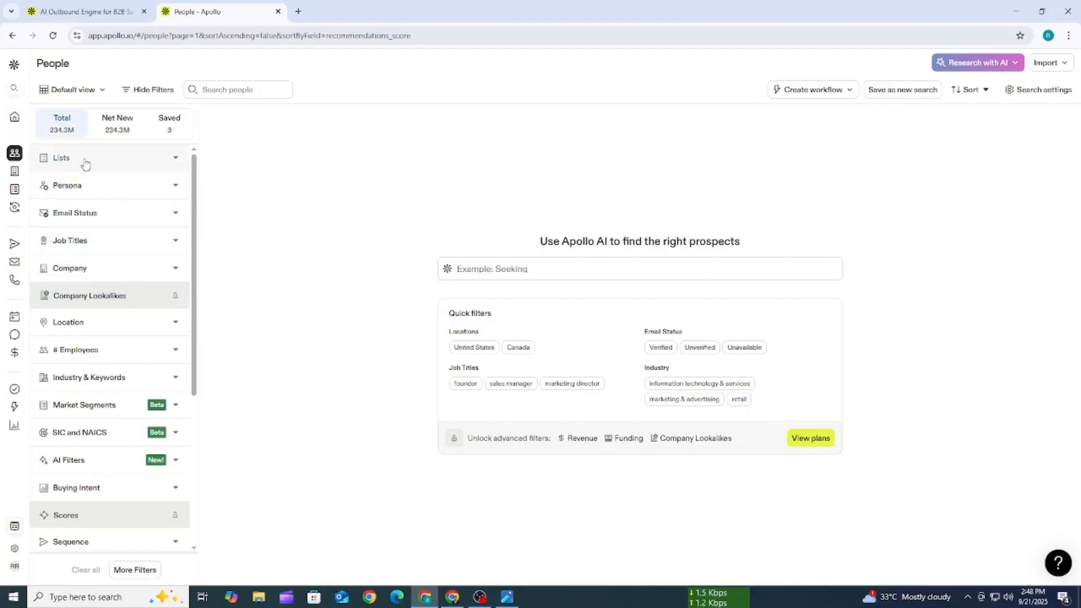
# - Check the Lists filter for saved people lists and close it again
pyautogui.click(112, 164)
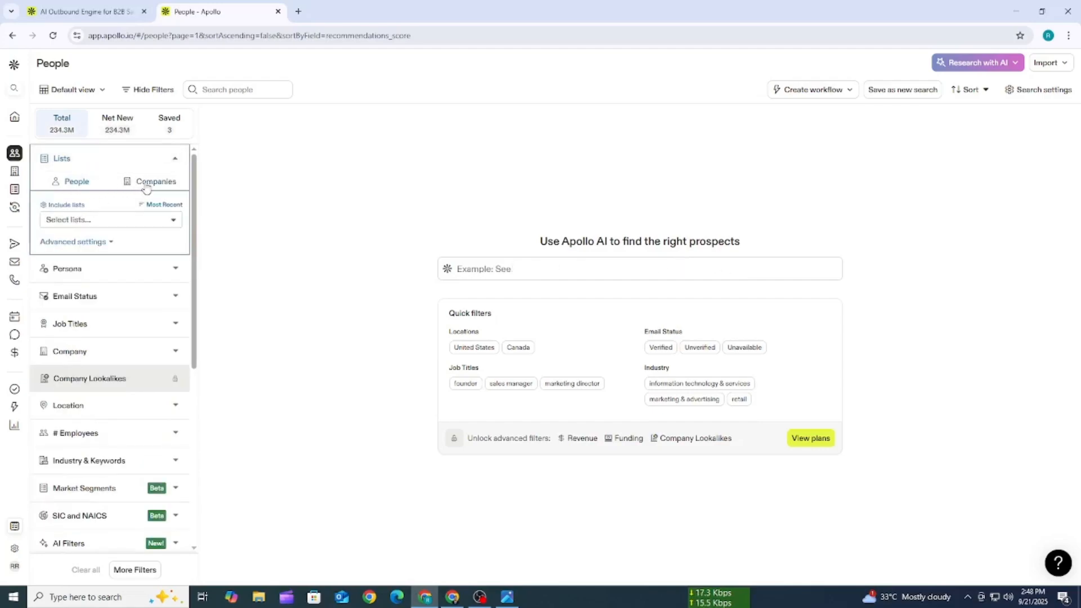
pyautogui.click(103, 220)
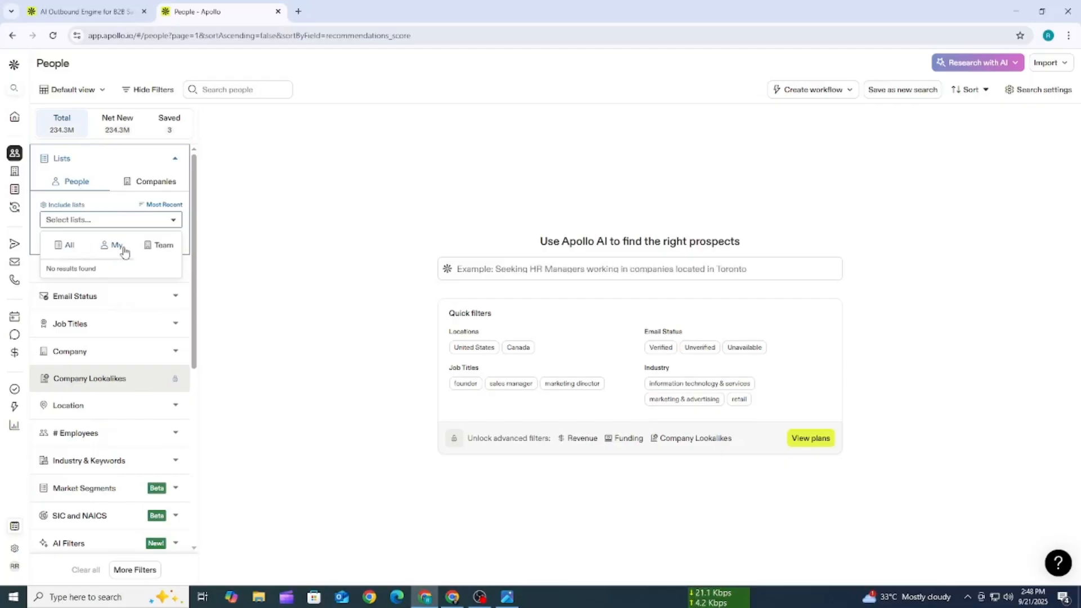
pyautogui.click(174, 160)
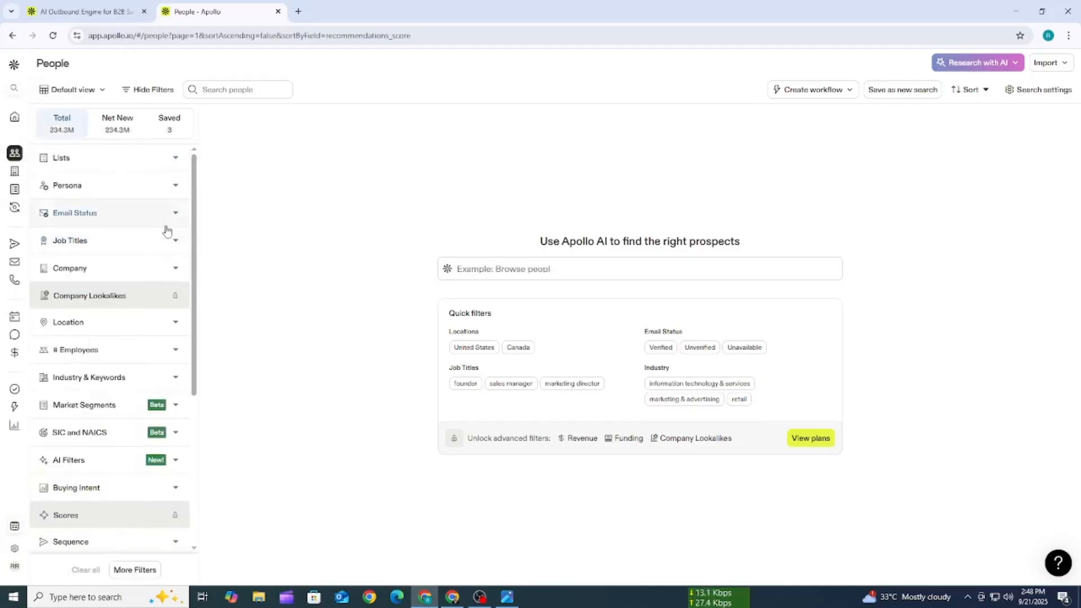
# - Examine the Email Status filter's Verified, Unverified and User managed options
pyautogui.click(109, 218)
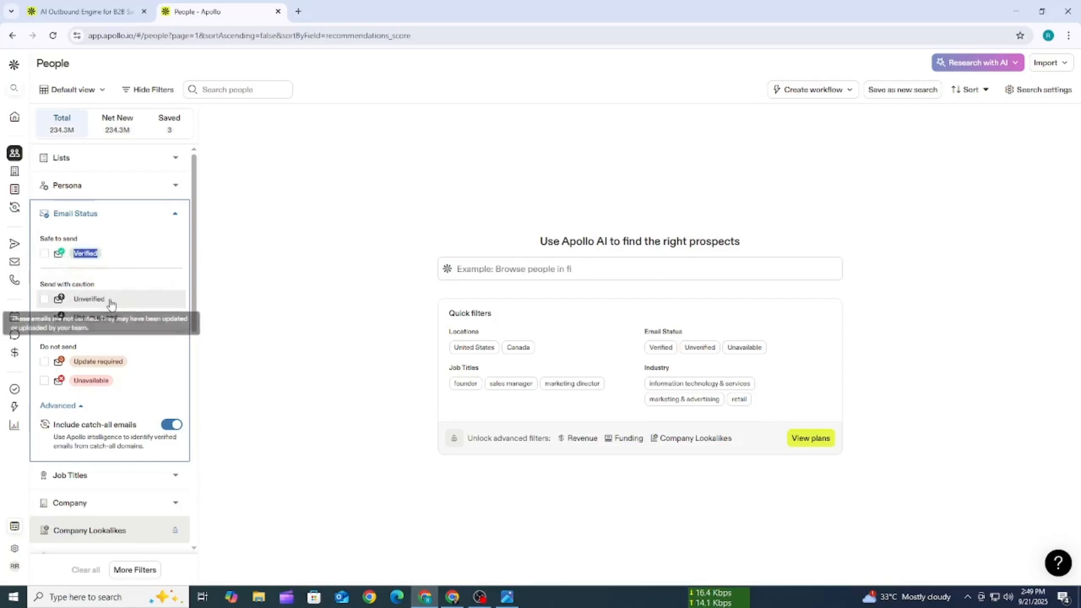
pyautogui.moveTo(104, 304); pyautogui.dragTo(72, 301)
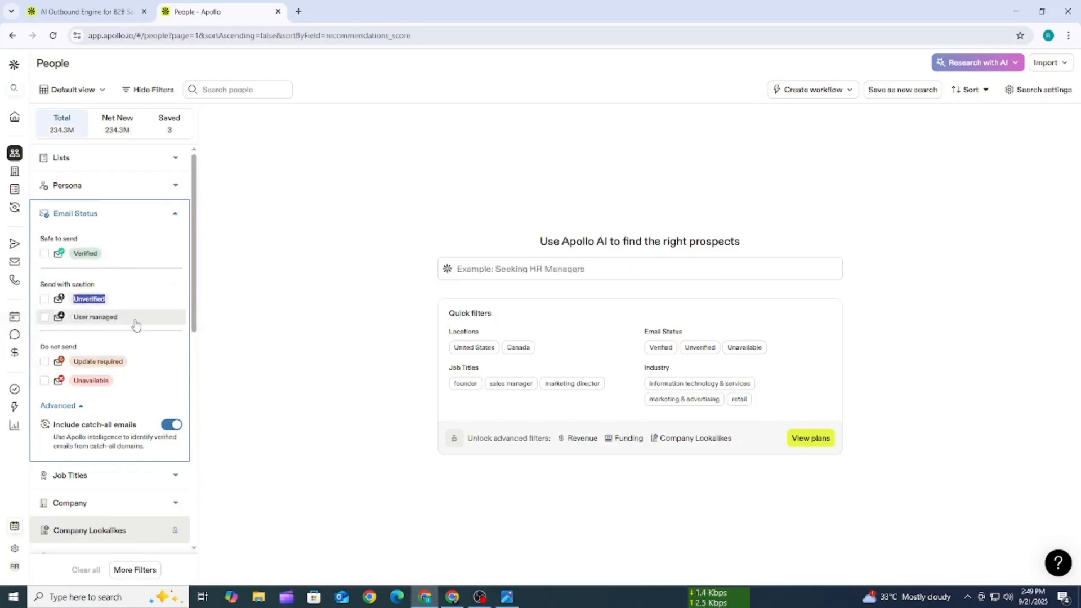
pyautogui.moveTo(137, 318); pyautogui.dragTo(69, 320)
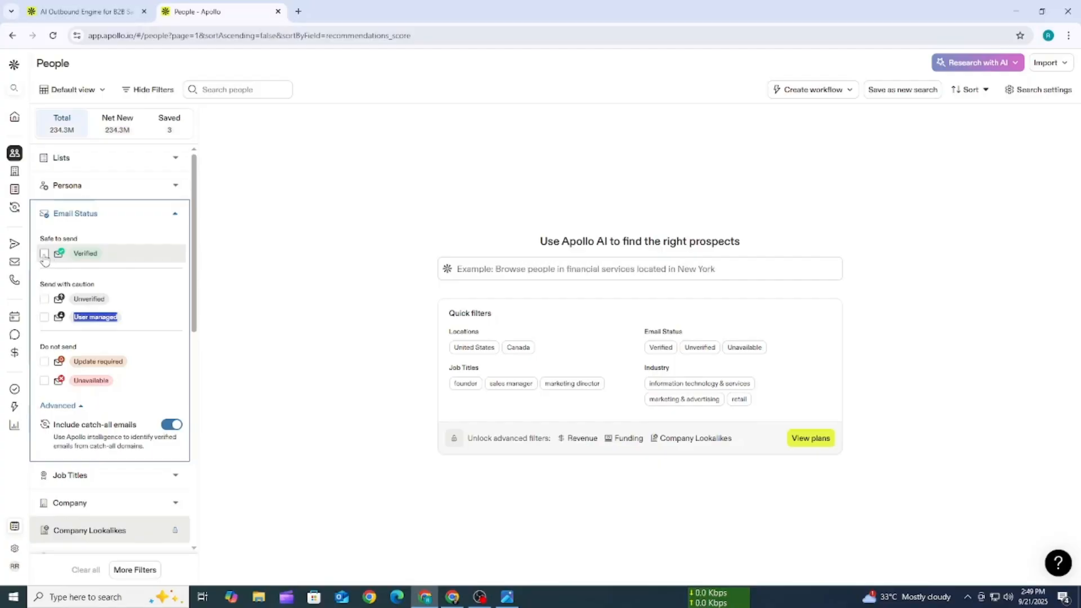
pyautogui.click(175, 214)
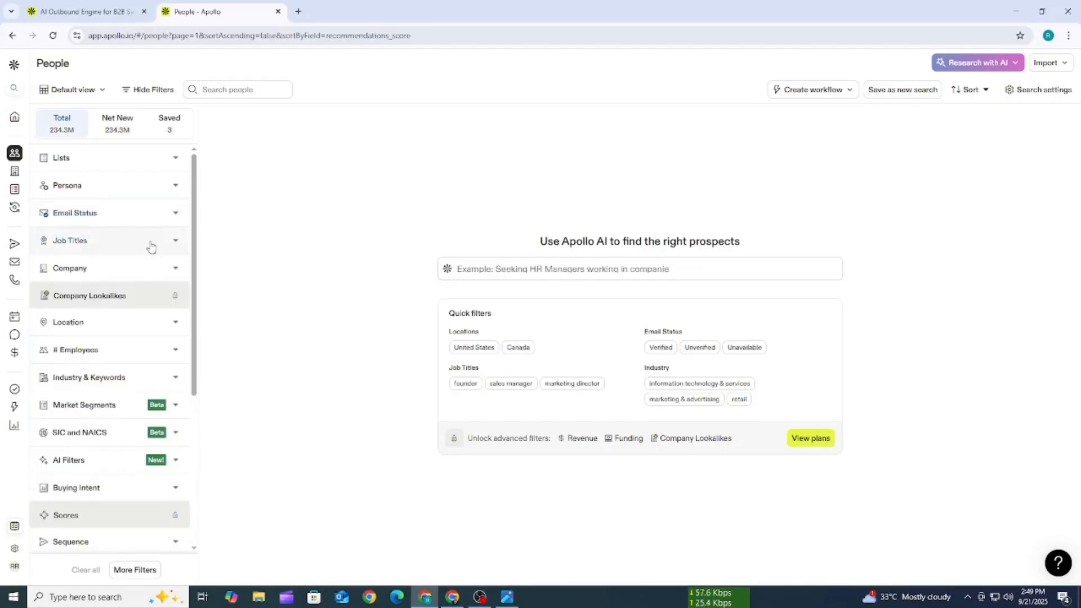
# - Filter the people search to the Verified email status and look through the resulting contacts
pyautogui.click(107, 215)
pyautogui.click(44, 253)
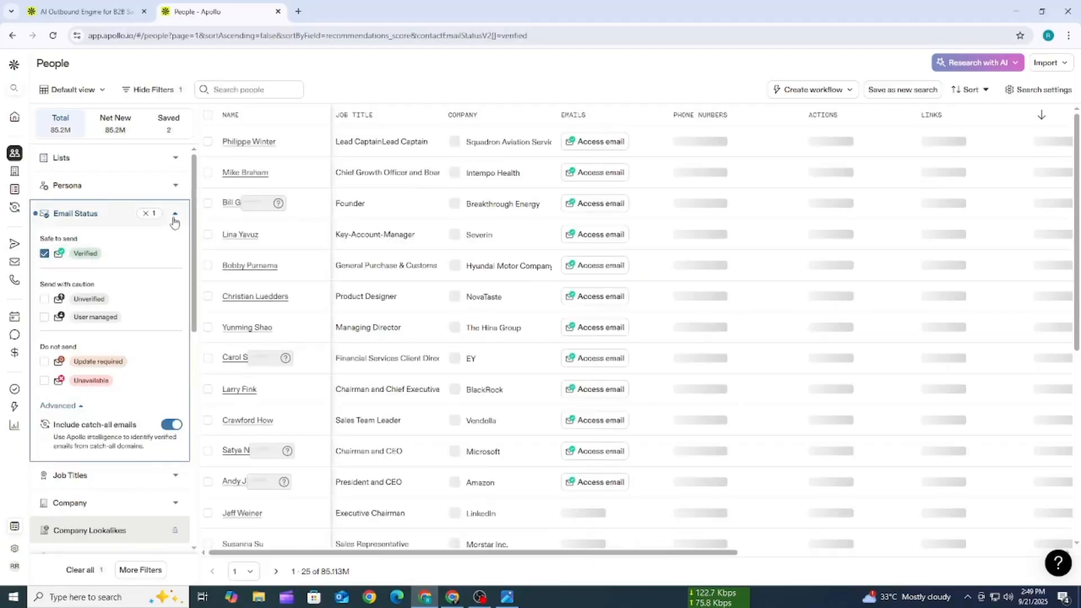
pyautogui.click(175, 214)
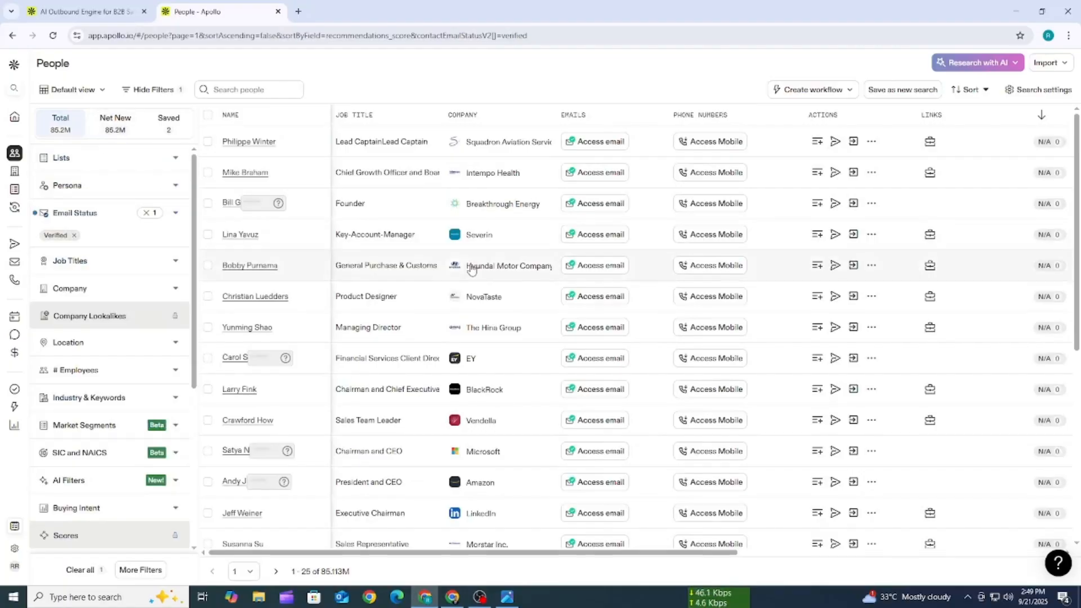
pyautogui.scroll(-6, 472, 269)
pyautogui.scroll(6, 472, 269)
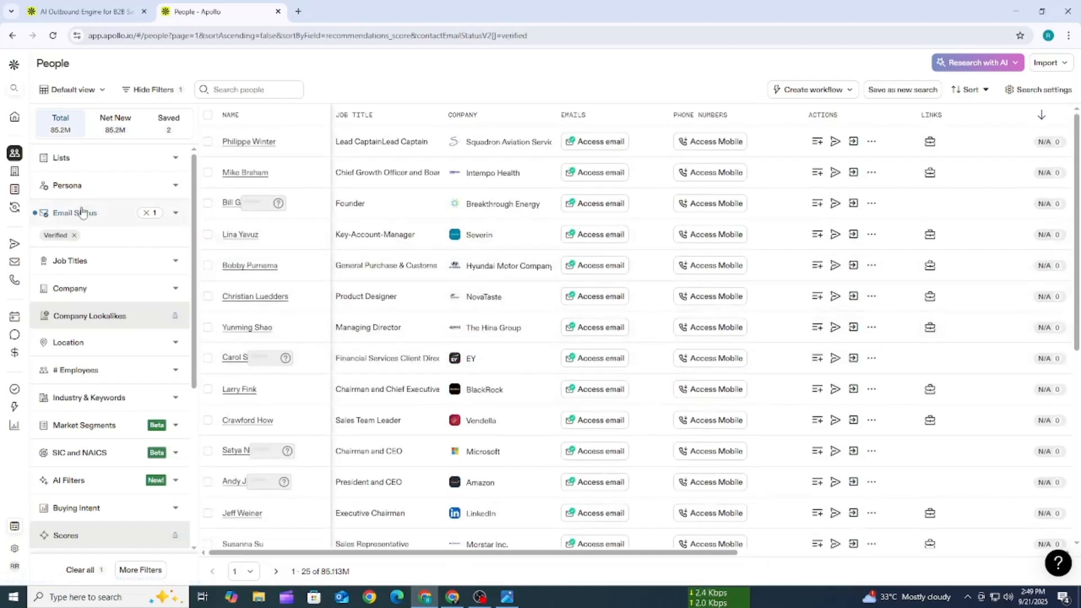
# - Enlarge the page and add owner to the included titles in the Job Titles filter
pyautogui.hotkey('ctrl', '+')
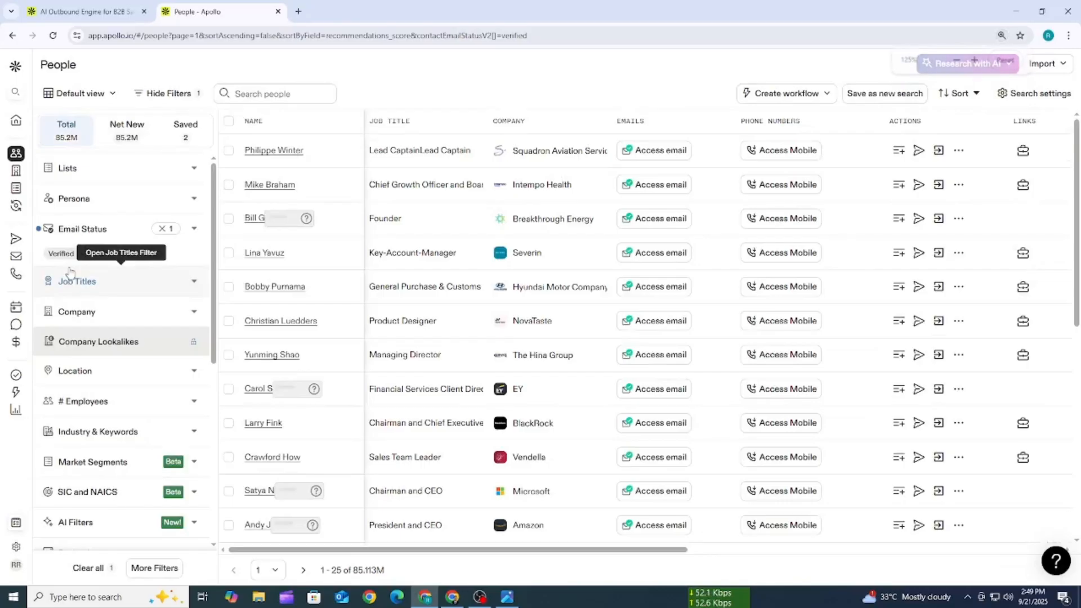
pyautogui.hotkey('ctrl', '+')
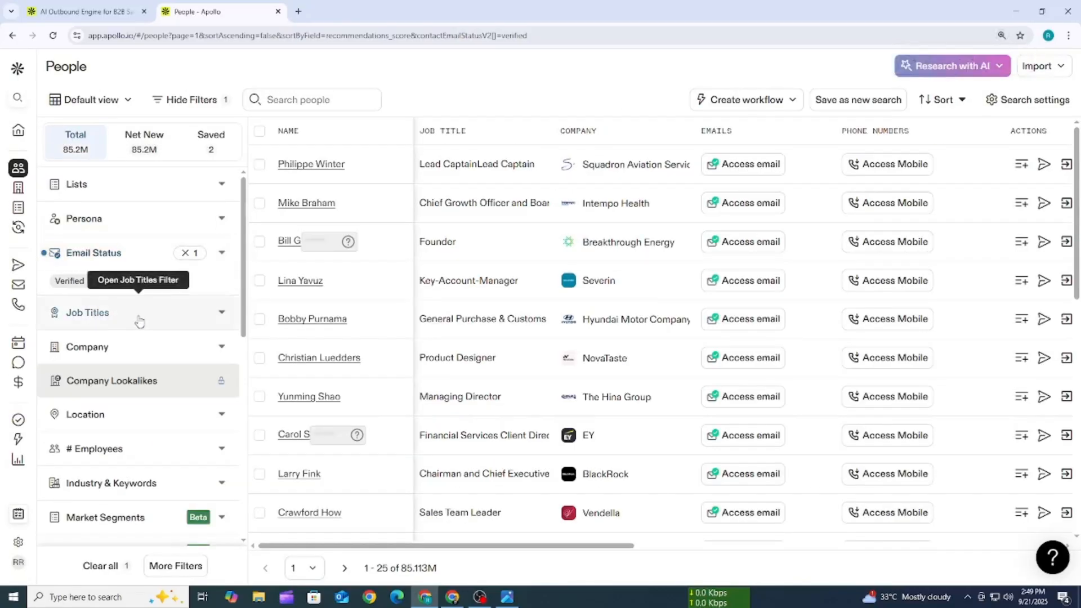
pyautogui.scroll(-1, 90, 259)
pyautogui.click(146, 261)
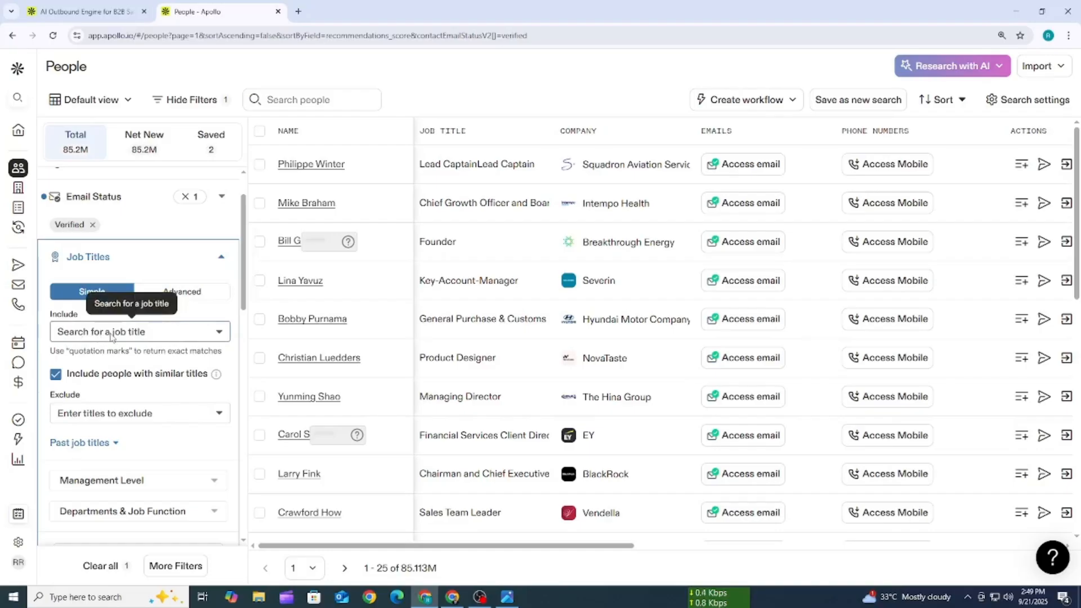
pyautogui.click(111, 333)
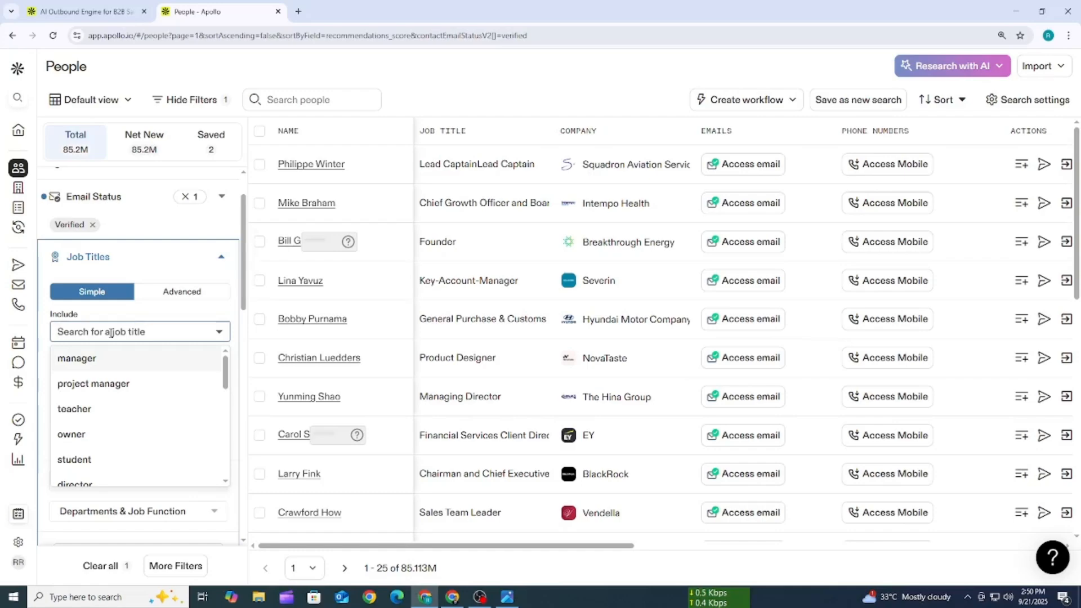
pyautogui.write('ow')
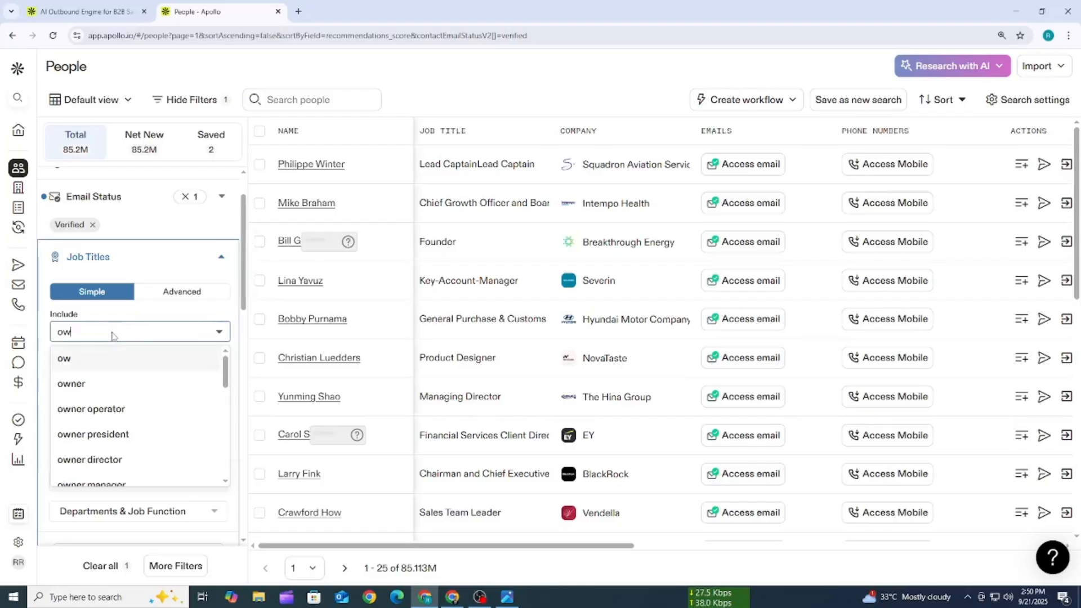
pyautogui.click(72, 387)
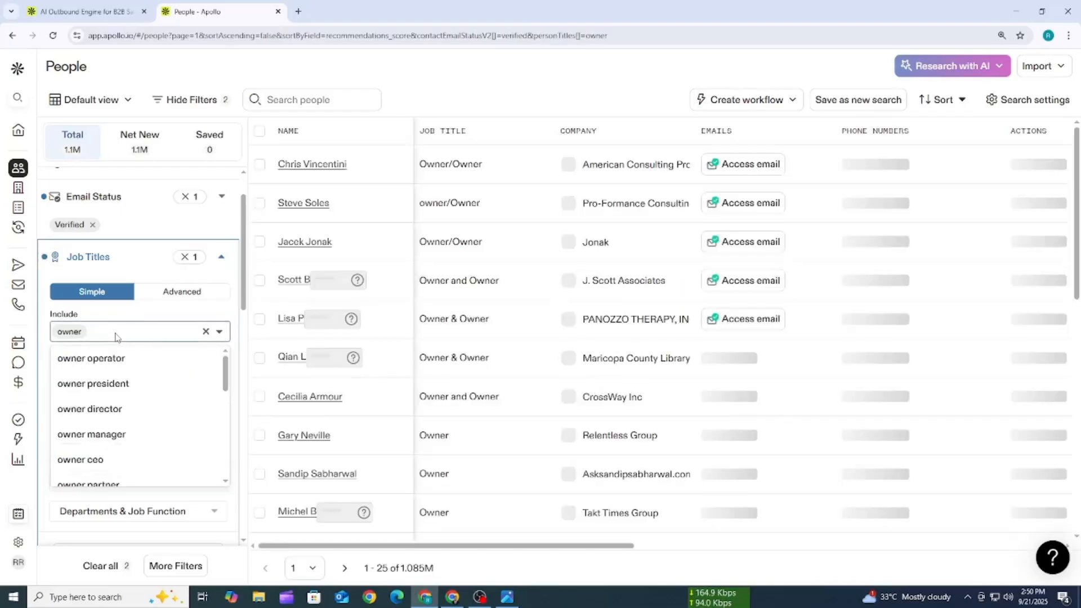
# - Add ceo and founder to the included job titles and collapse the Job Titles filter
pyautogui.write('ce')
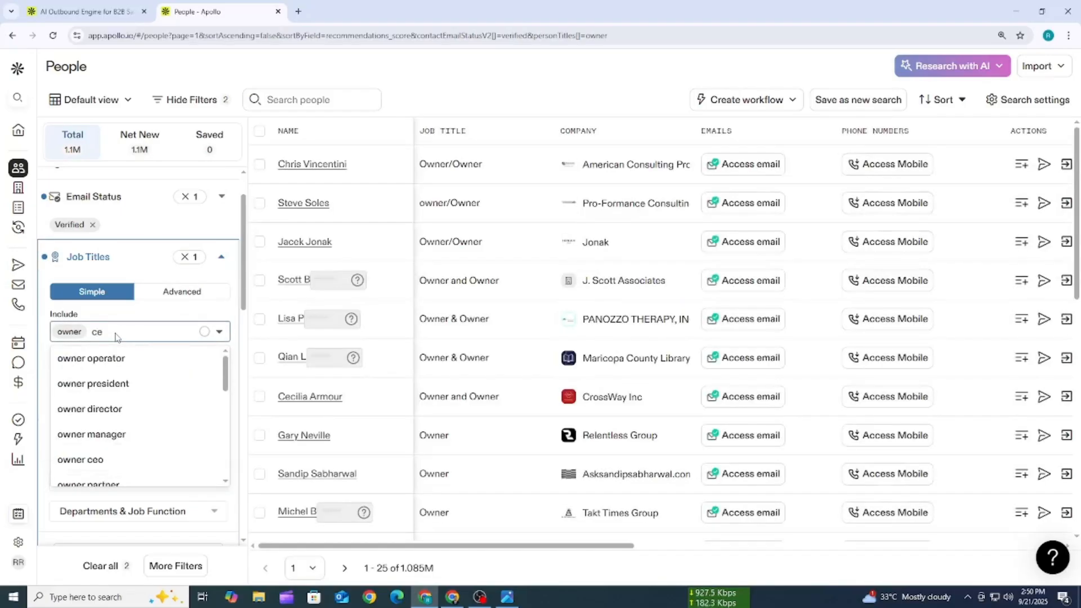
pyautogui.write('o')
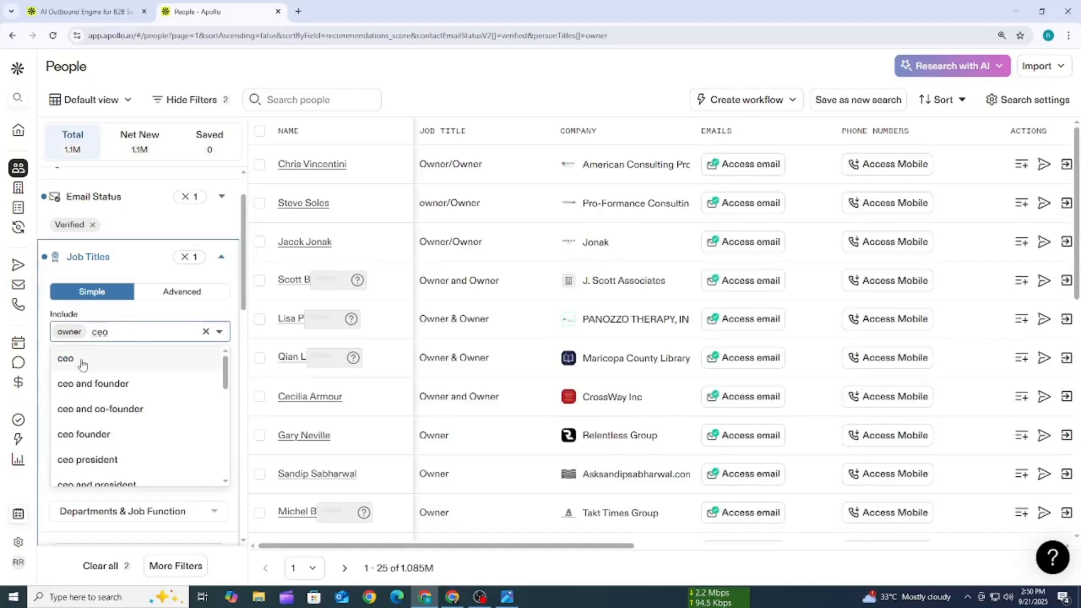
pyautogui.click(82, 363)
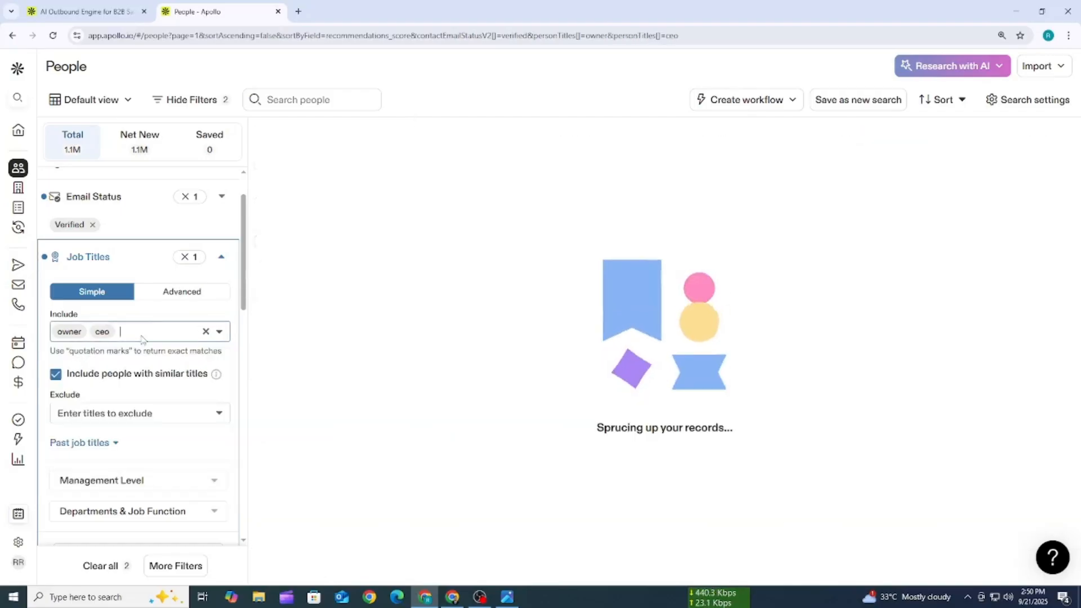
pyautogui.write('f')
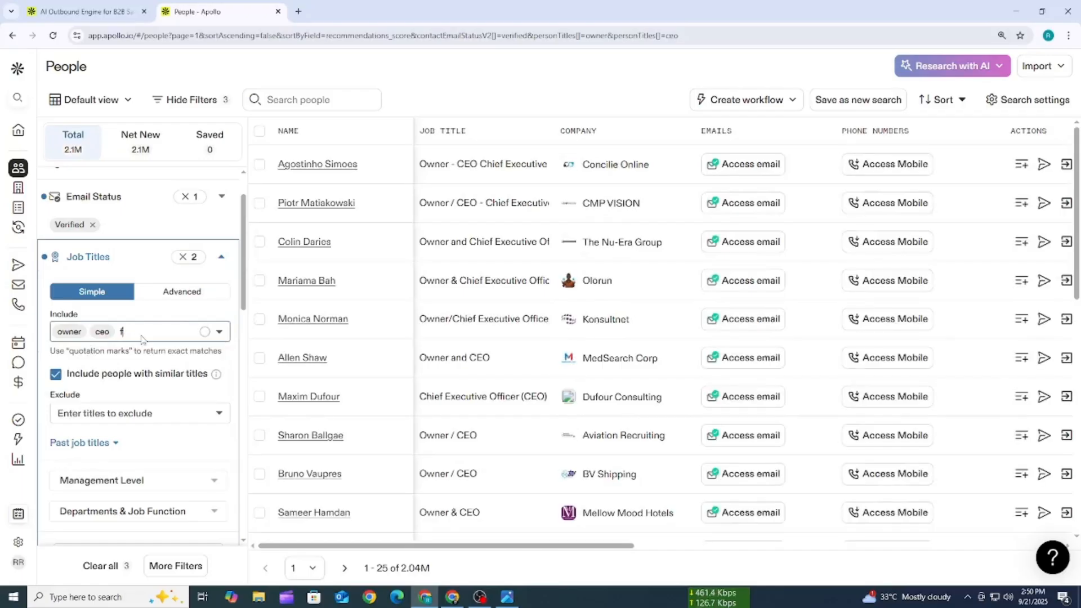
pyautogui.write('o')
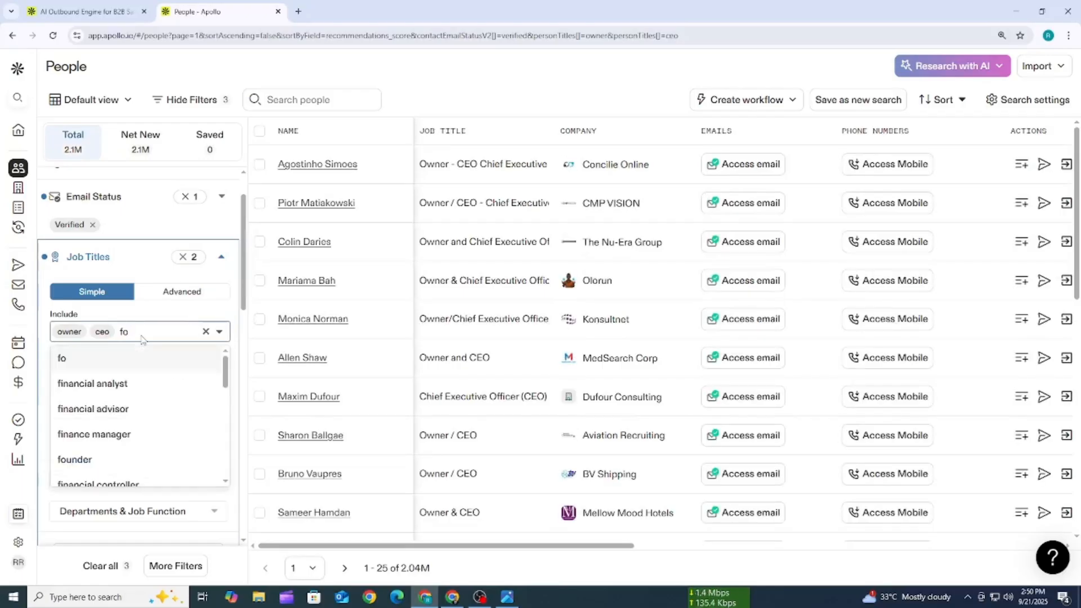
pyautogui.click(93, 459)
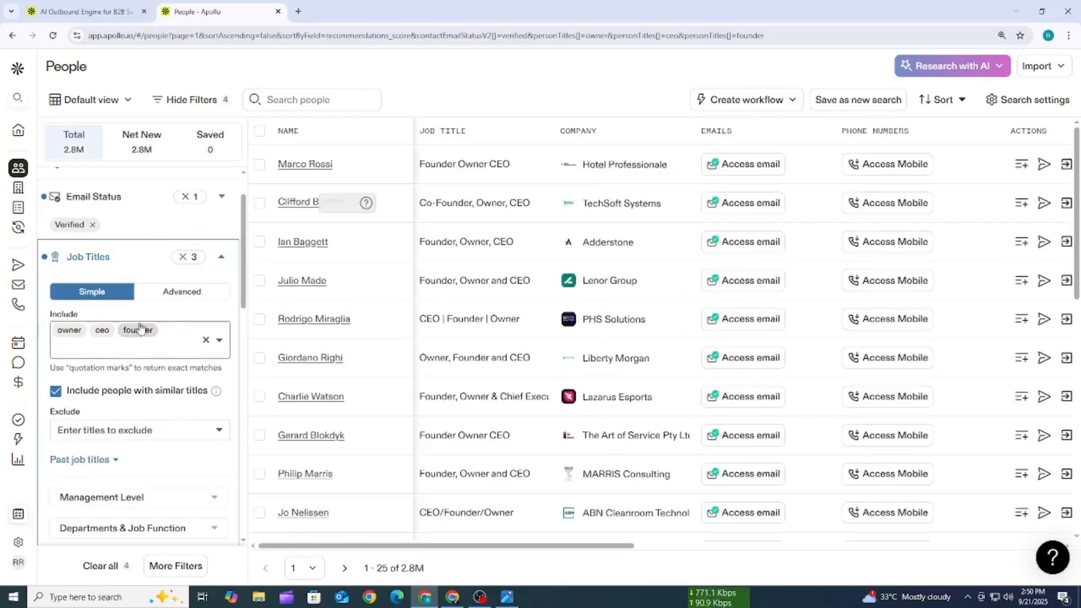
pyautogui.click(222, 256)
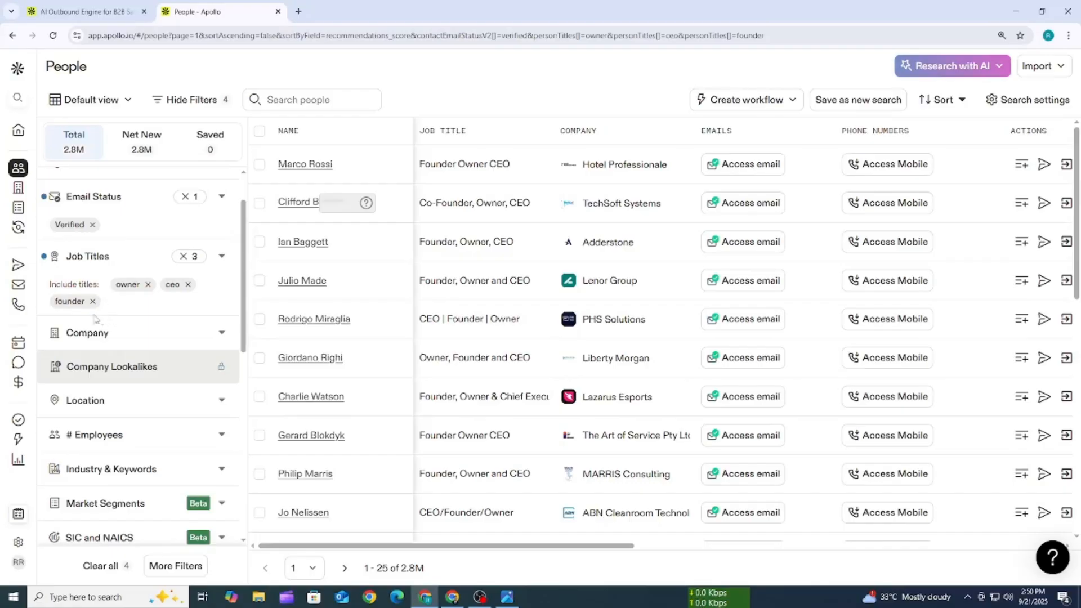
# - Filter the people search to contacts whose company is any of Microsoft
pyautogui.scroll(-1, 110, 287)
pyautogui.click(122, 281)
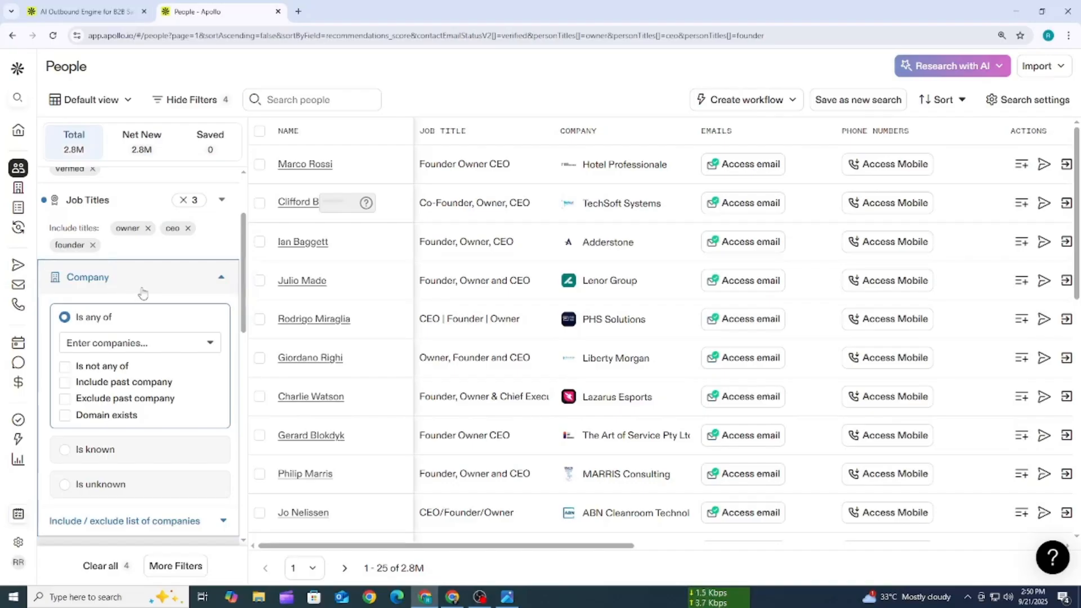
pyautogui.click(137, 347)
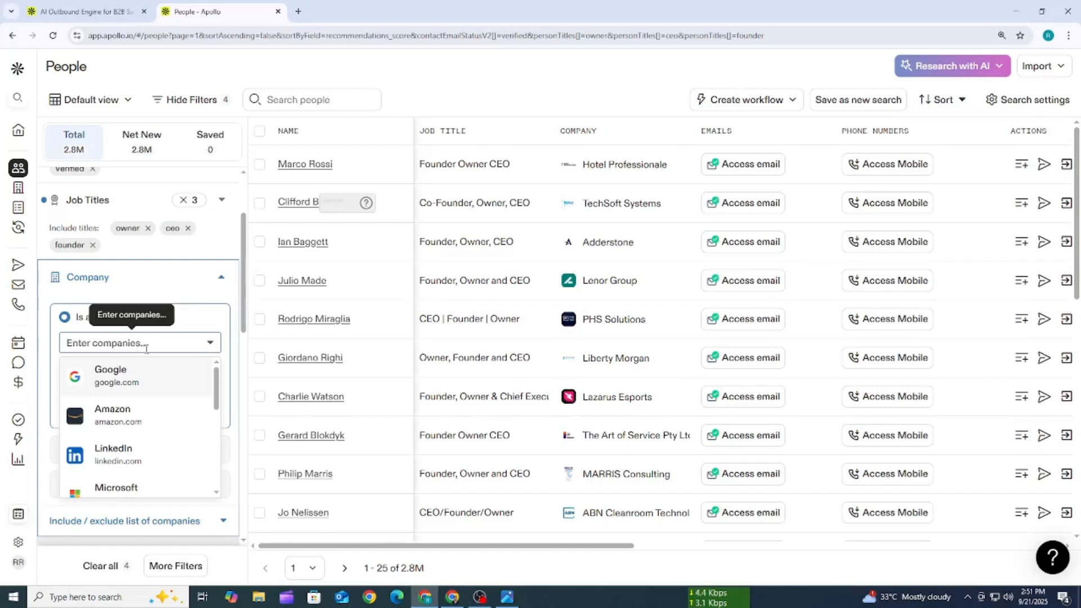
pyautogui.scroll(-3, 145, 382)
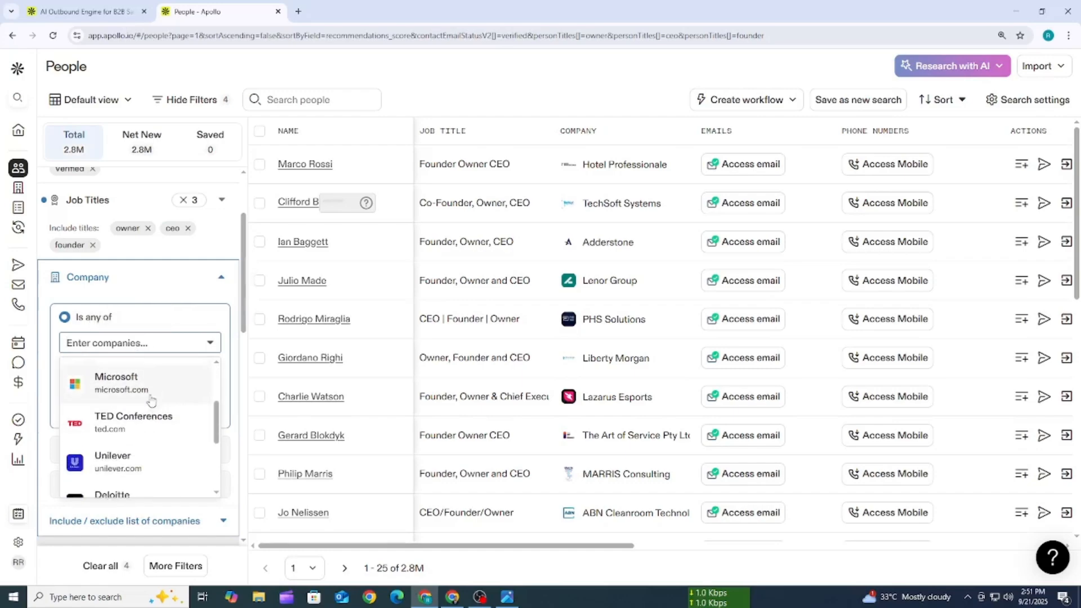
pyautogui.click(121, 382)
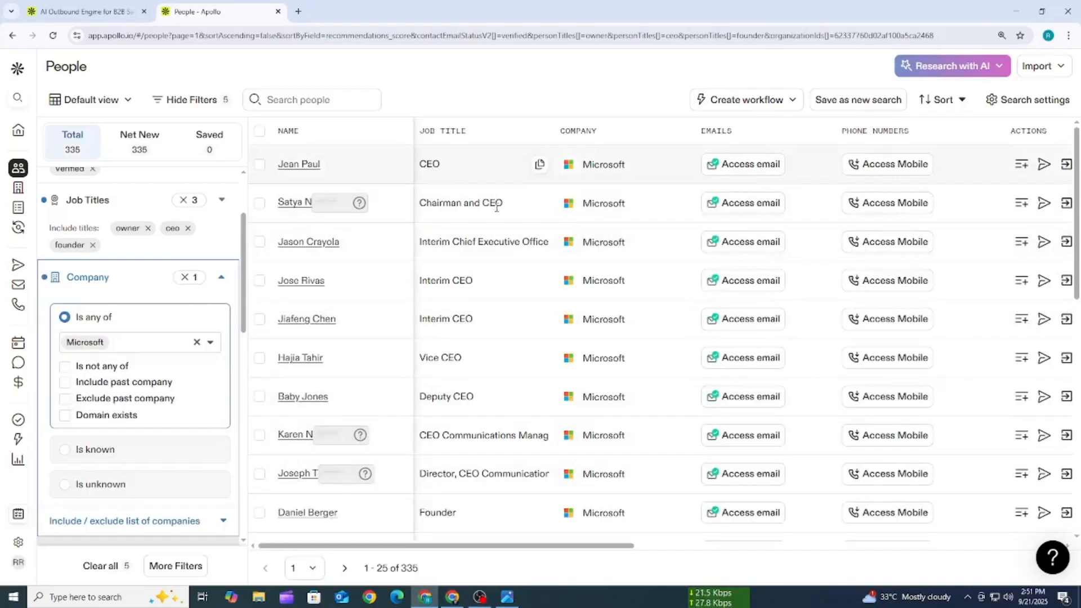
# - Look through the names and job titles of the listed Microsoft contacts
pyautogui.scroll(-6, 428, 349)
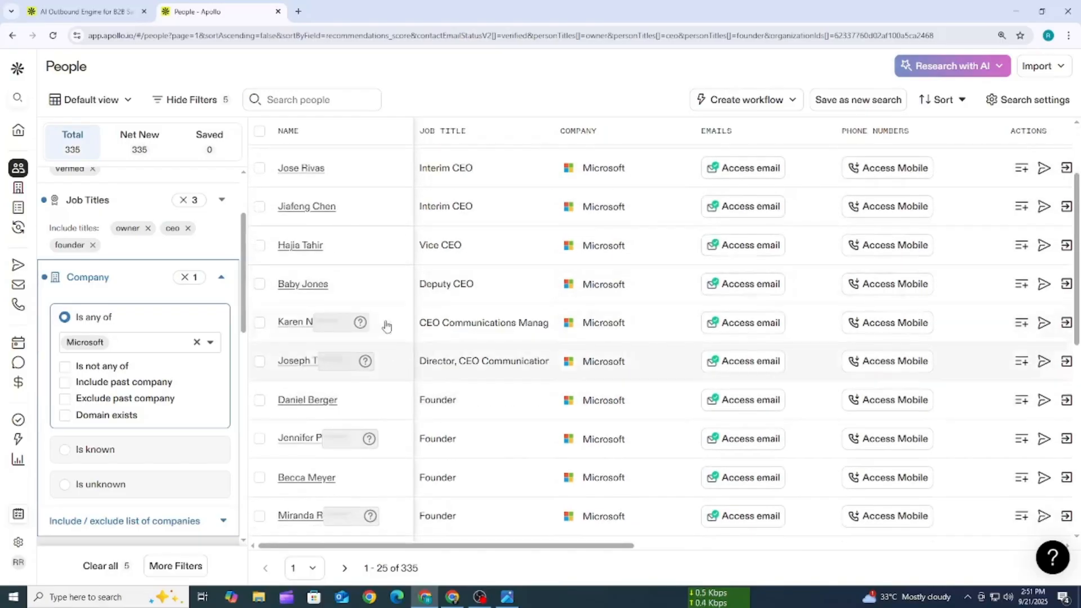
pyautogui.doubleClick(447, 292)
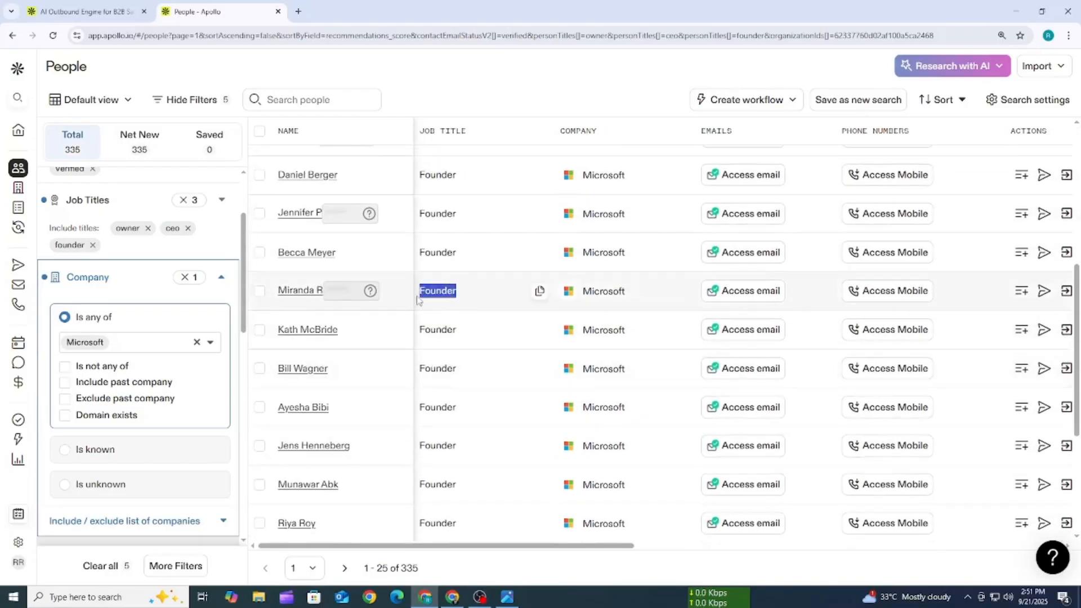
pyautogui.doubleClick(411, 333)
pyautogui.scroll(-2, 402, 354)
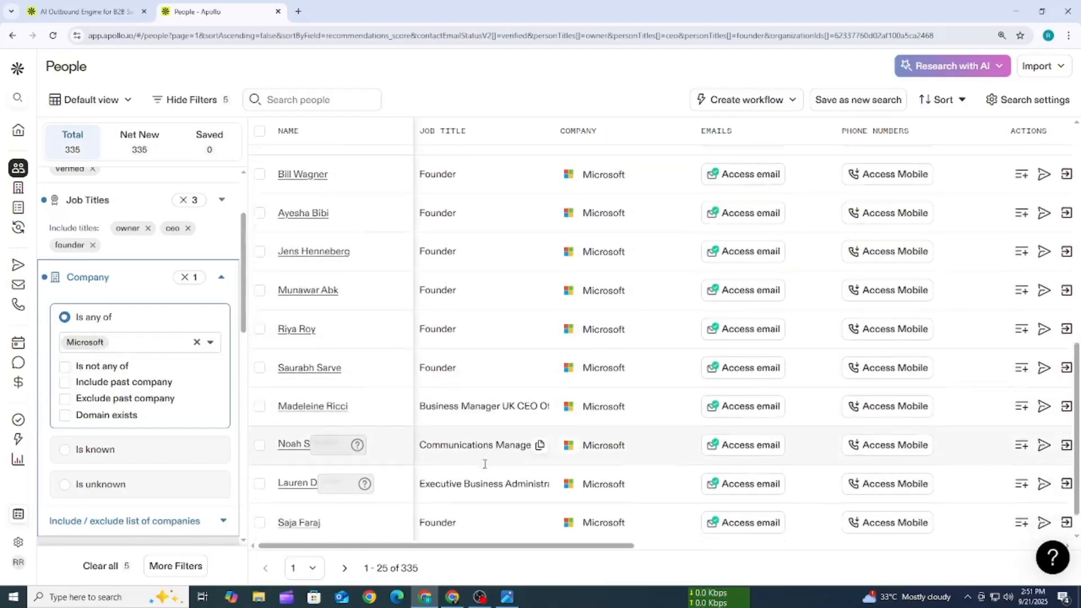
pyautogui.scroll(3, 487, 394)
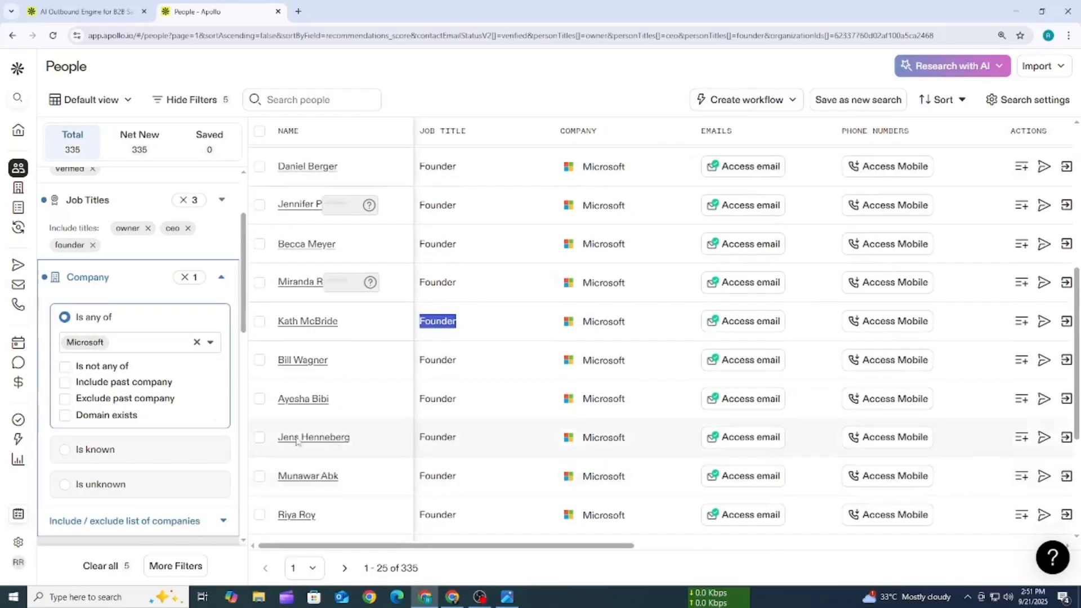
# - Remove Microsoft from the Company filter and collapse that filter
pyautogui.click(97, 346)
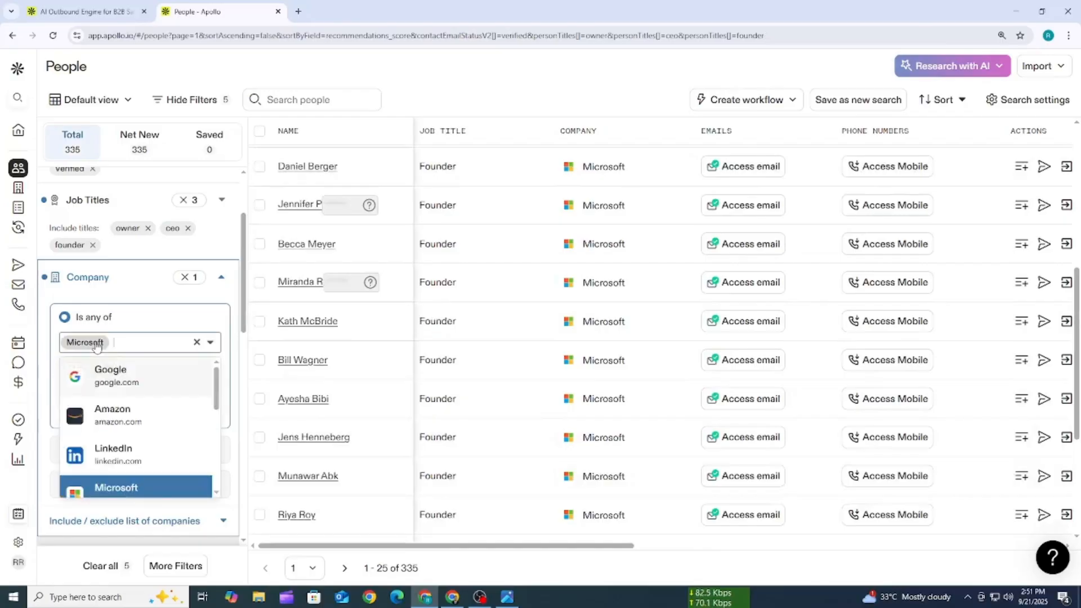
pyautogui.click(197, 342)
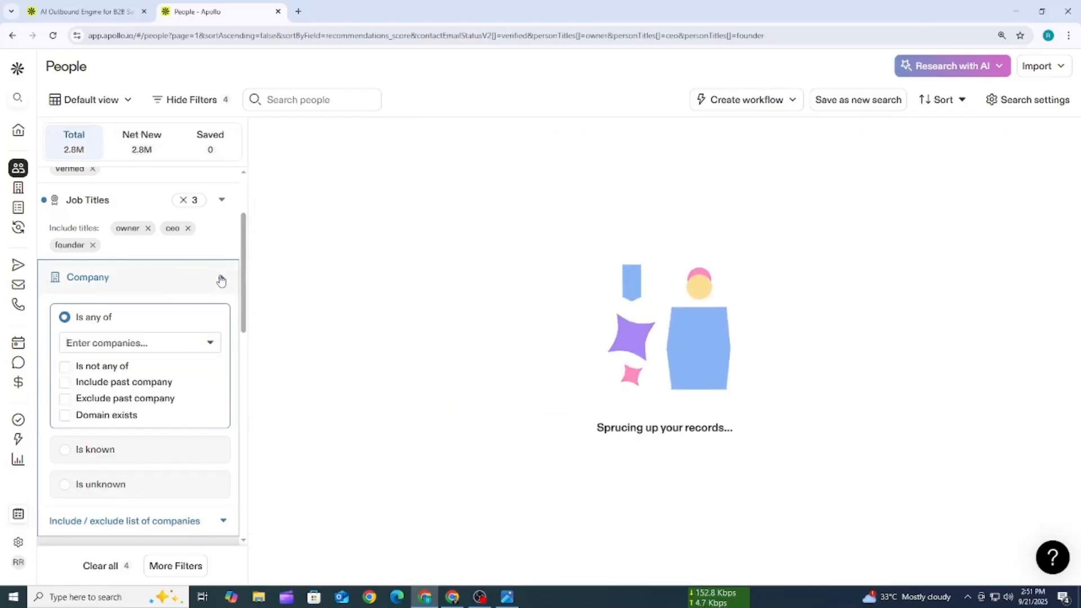
pyautogui.click(205, 287)
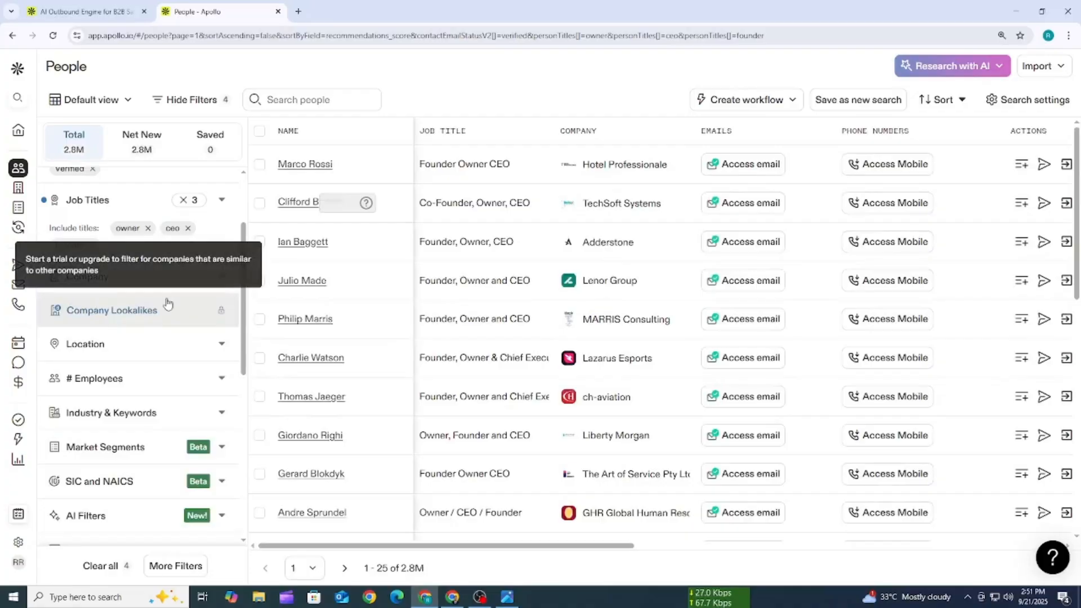
# - Filter the people search by contact location, selecting United States as the region
pyautogui.scroll(-3, 163, 265)
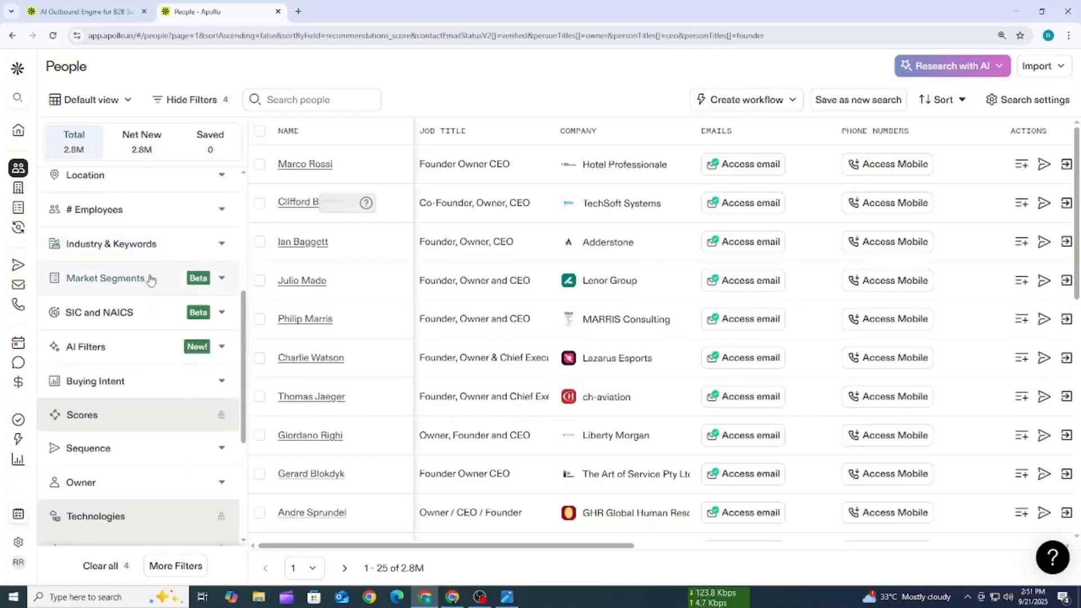
pyautogui.scroll(2, 148, 284)
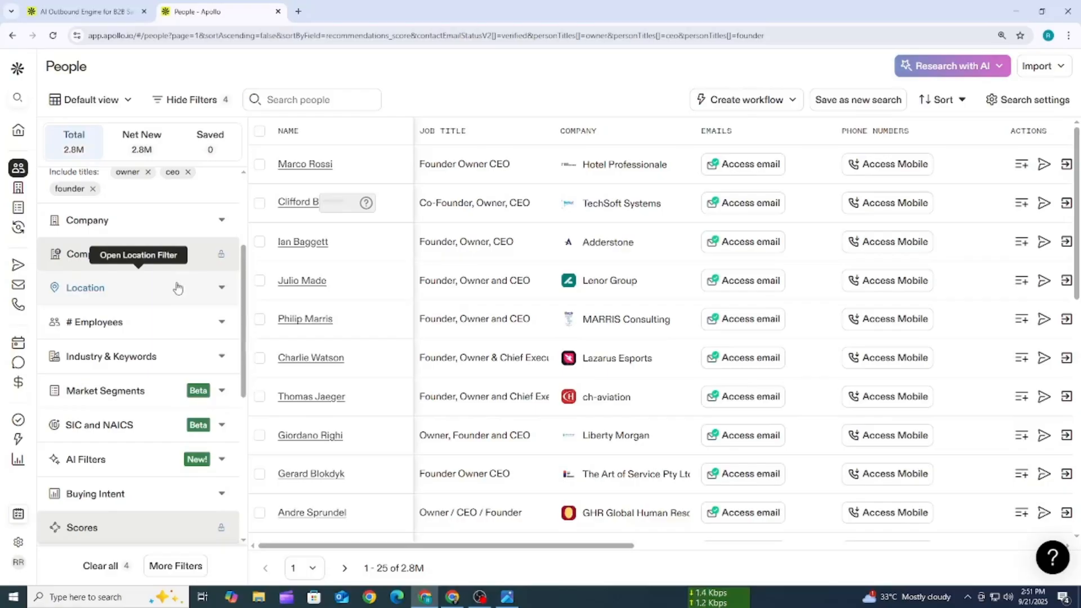
pyautogui.click(143, 290)
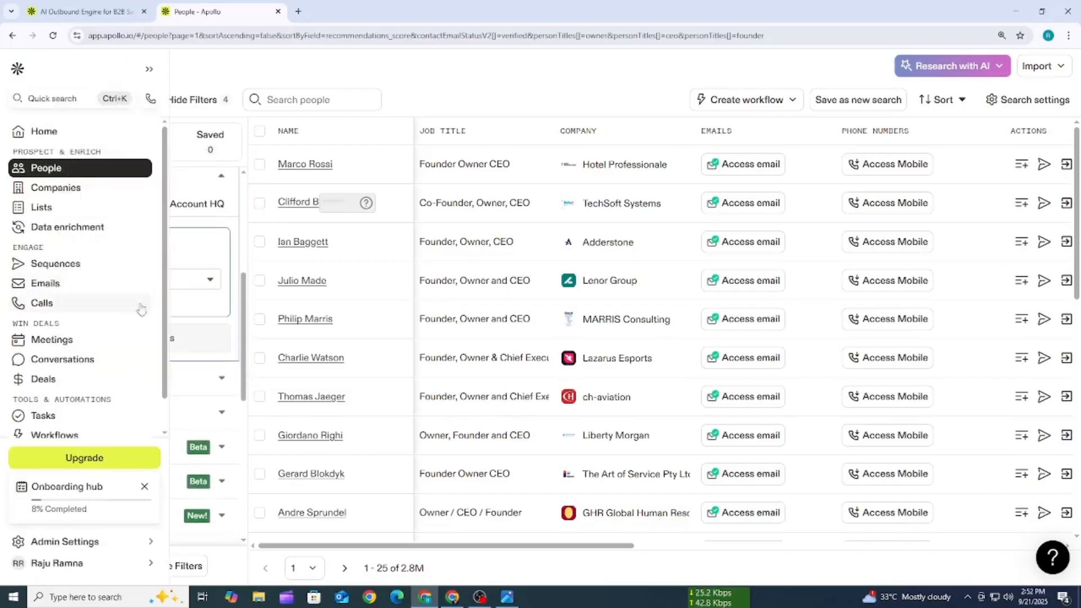
pyautogui.scroll(1, 180, 281)
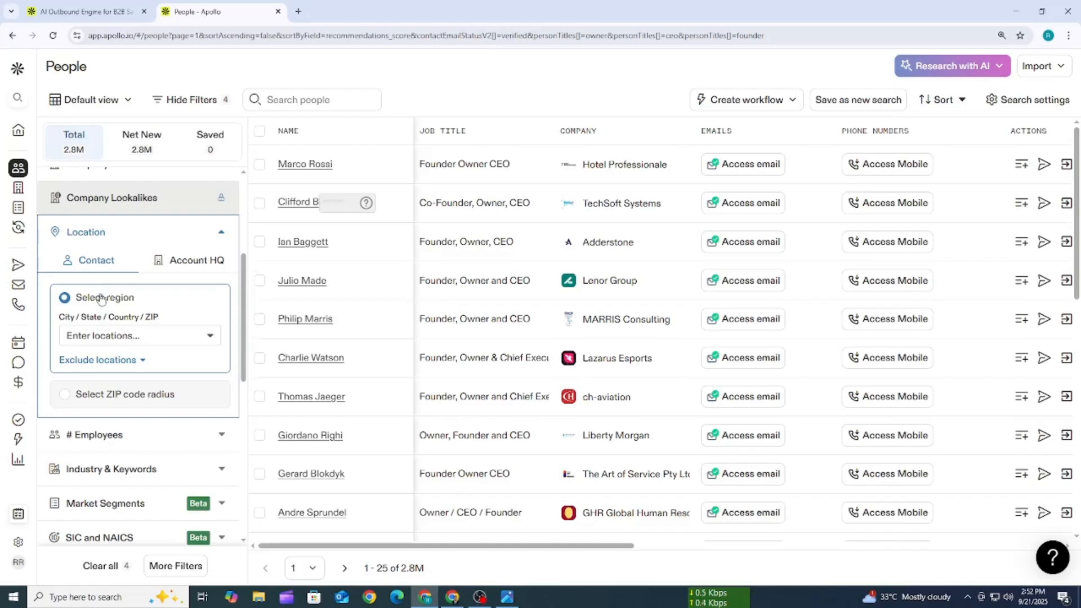
pyautogui.click(129, 337)
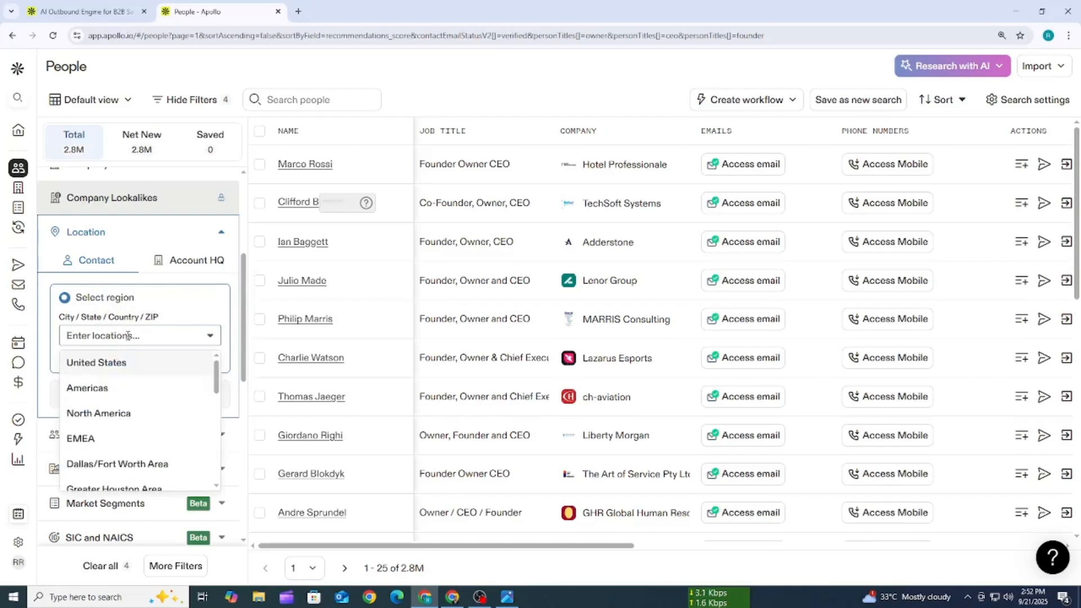
pyautogui.click(124, 366)
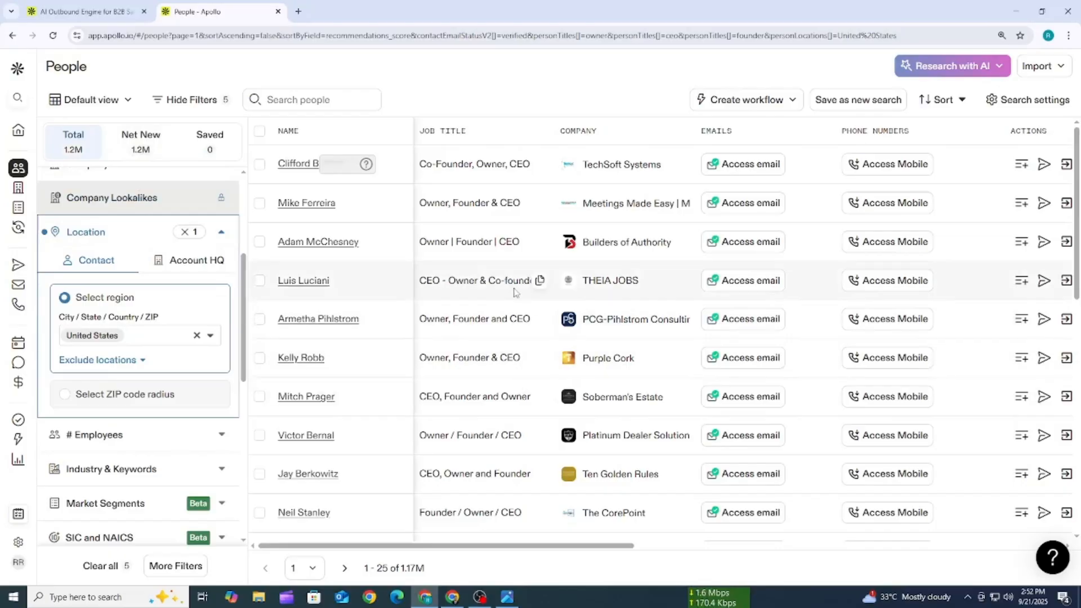
pyautogui.moveTo(392, 326); pyautogui.dragTo(277, 320)
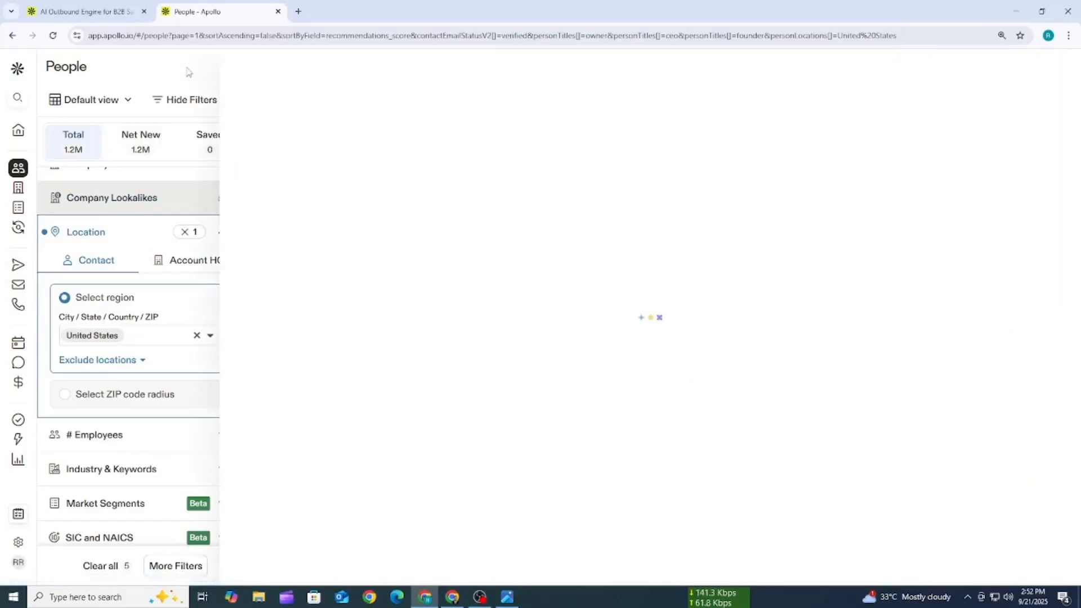
pyautogui.click(1057, 78)
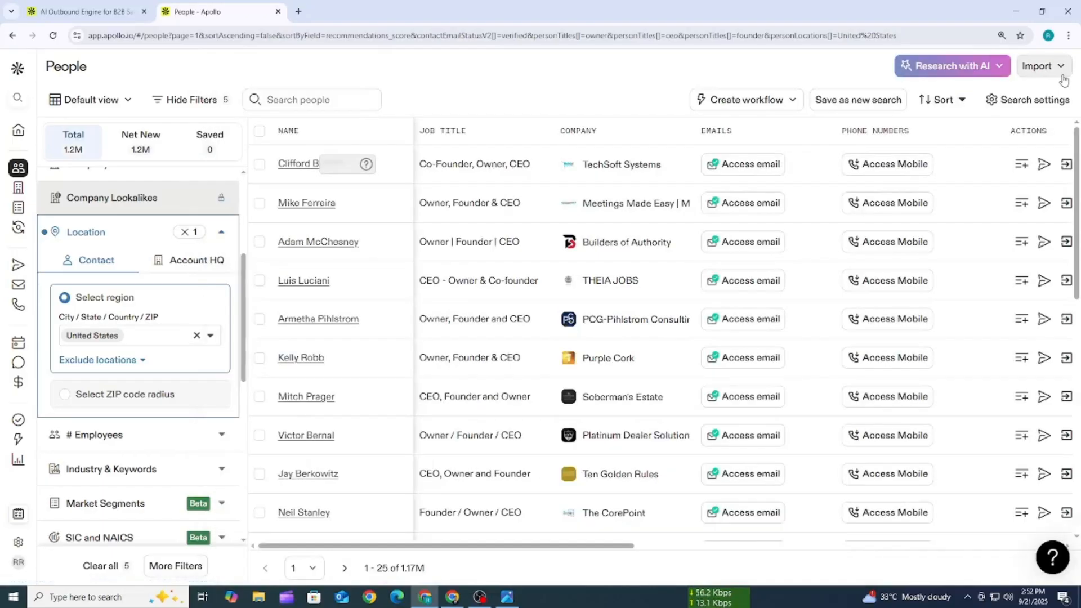
pyautogui.click(1042, 67)
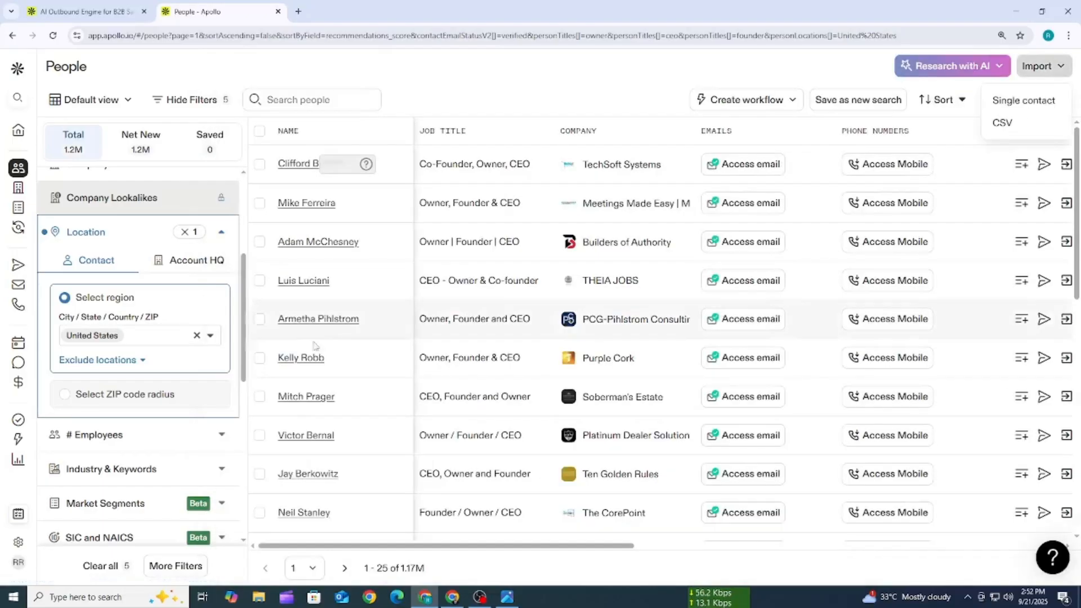
# - Remove United States from the contact location and switch the Location filter to Account HQ
pyautogui.click(107, 338)
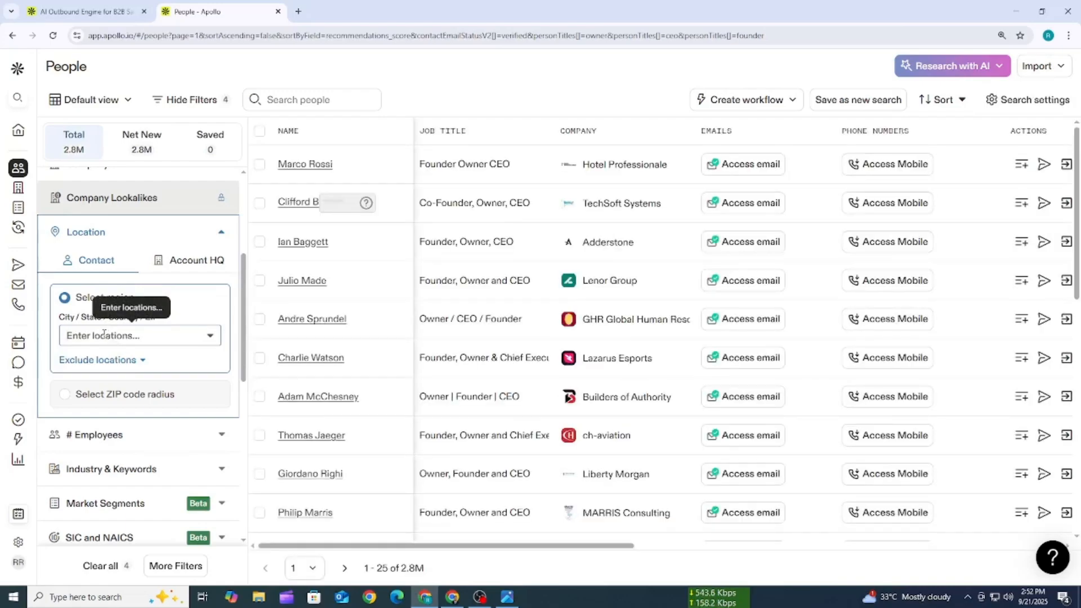
pyautogui.click(204, 262)
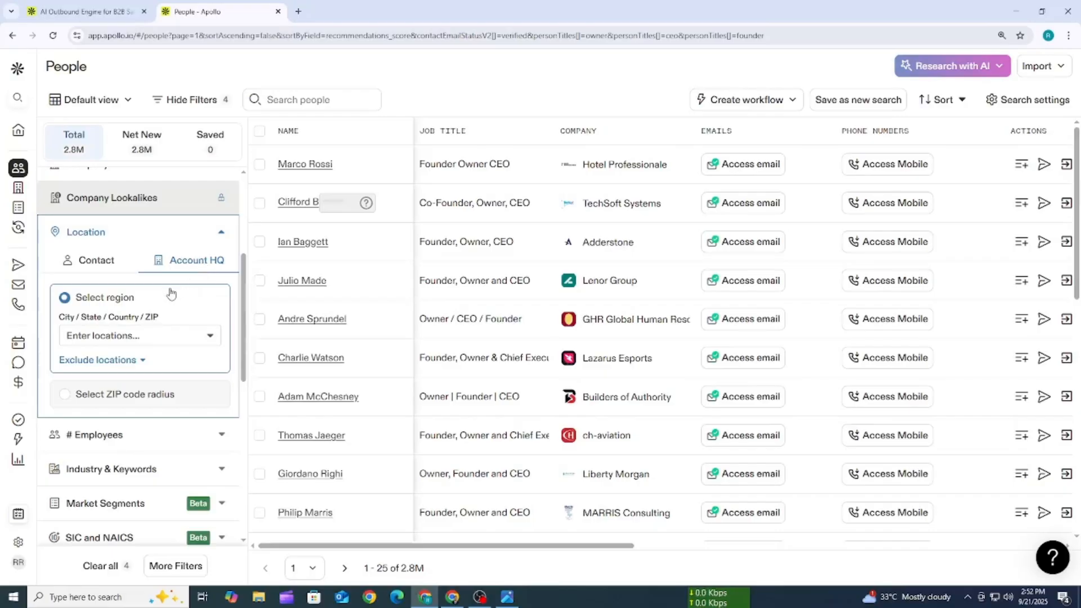
# - Filter the people search by Account HQ location, selecting United Kingdom as the region, and collapse the Location filter
pyautogui.scroll(1, 169, 292)
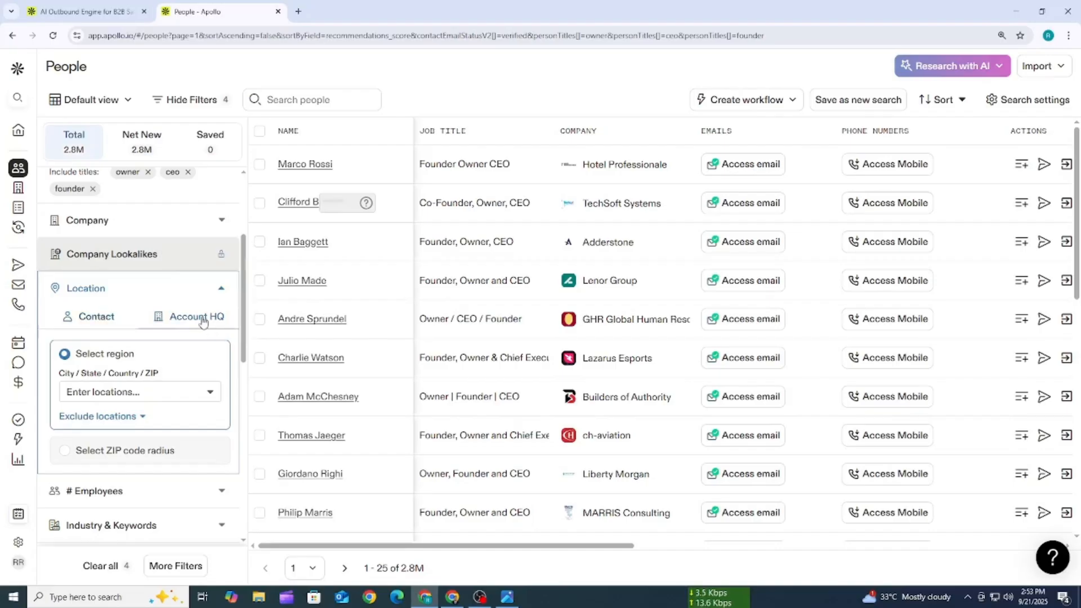
pyautogui.click(148, 391)
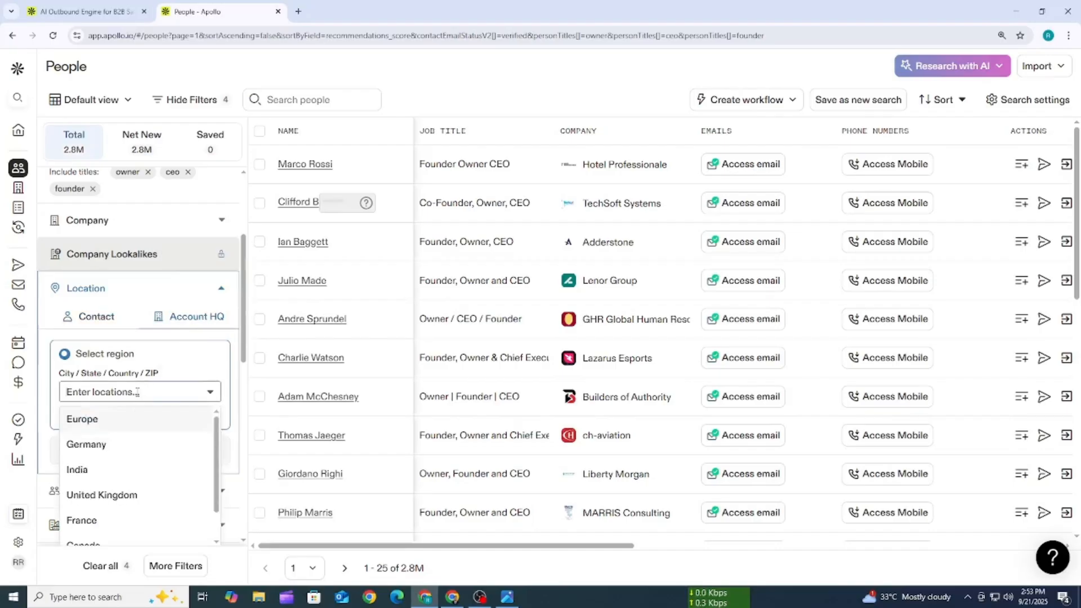
pyautogui.click(143, 495)
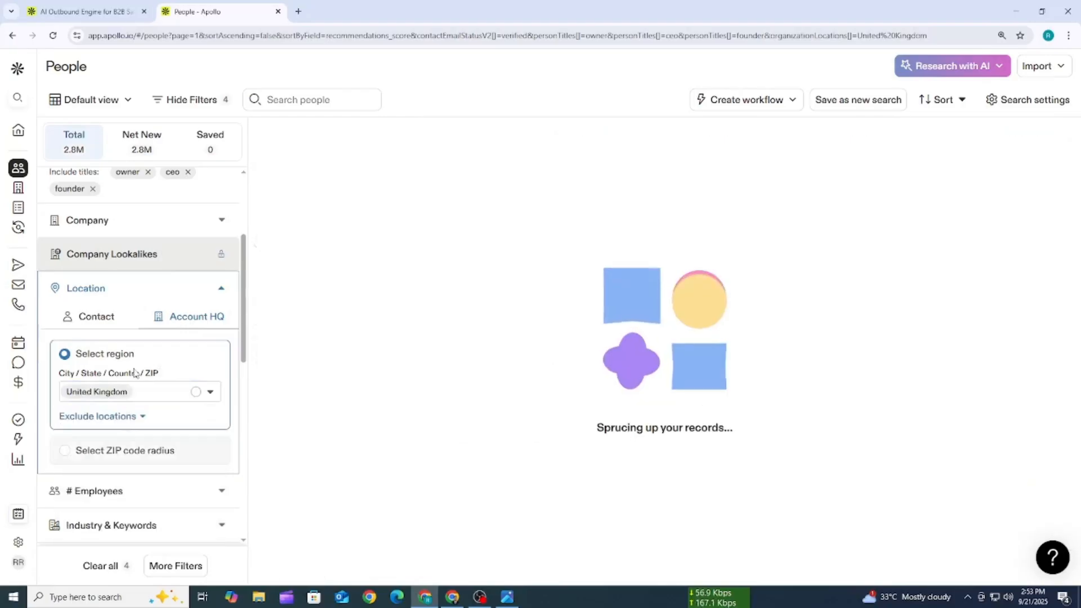
pyautogui.scroll(-1, 135, 358)
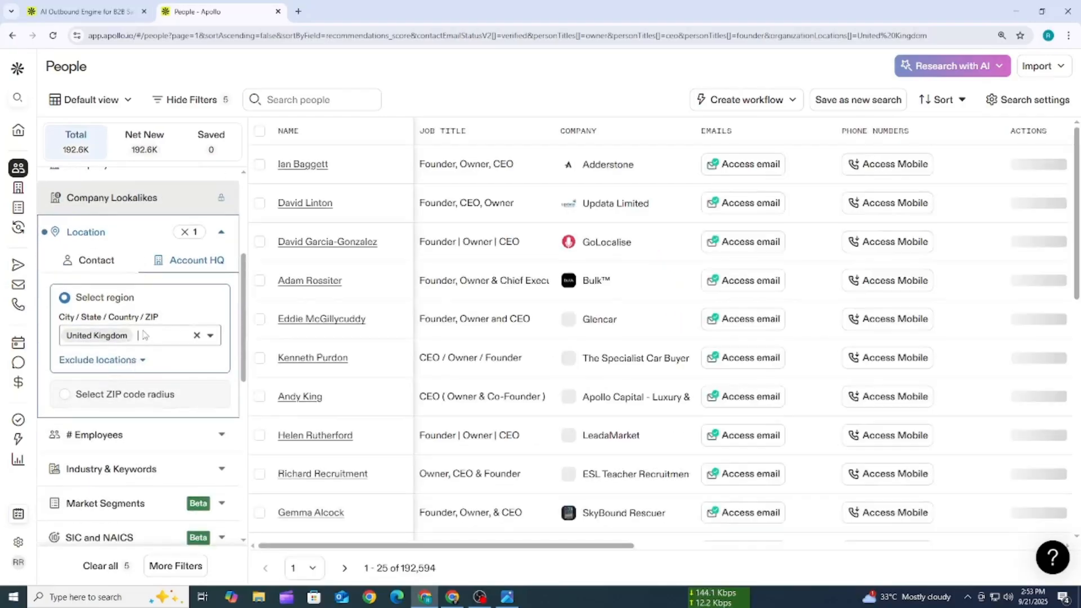
pyautogui.click(220, 232)
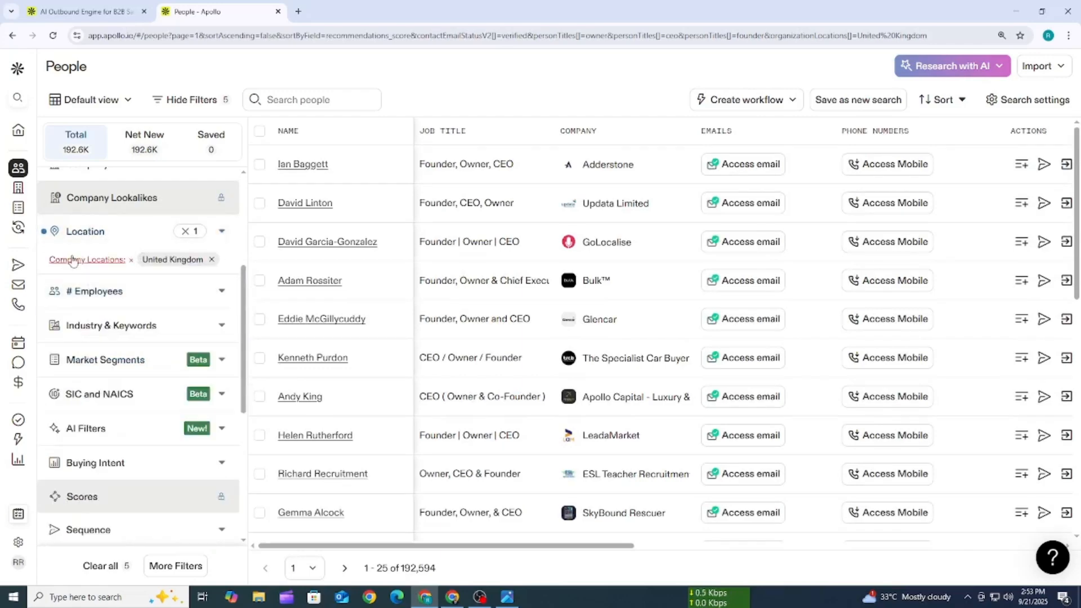
# - Filter the people search to companies with 1-10 employees and look through the listed contacts
pyautogui.click(139, 293)
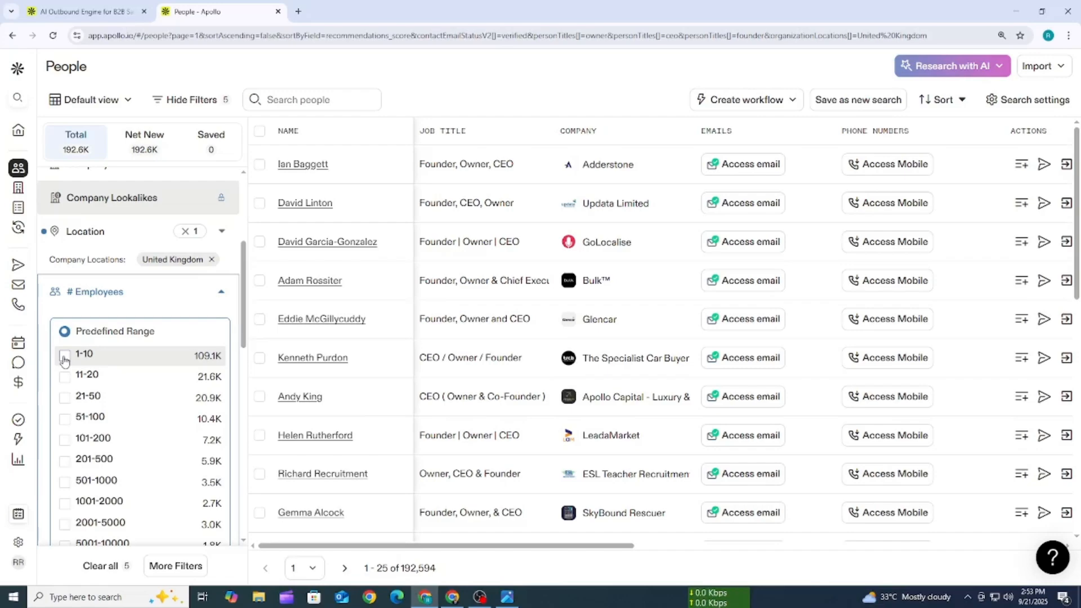
pyautogui.click(64, 358)
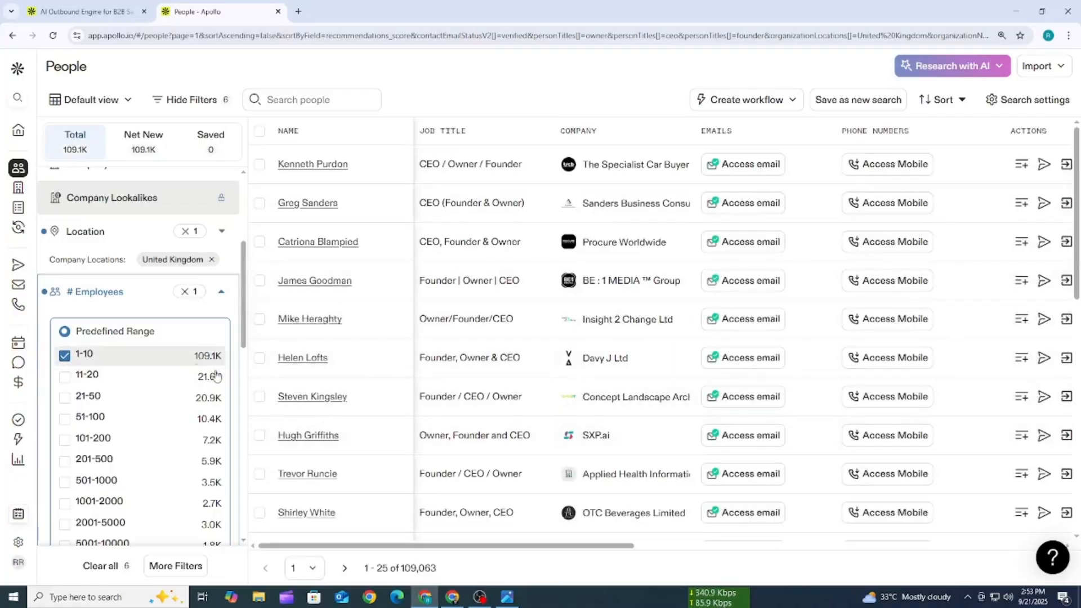
pyautogui.scroll(-10, 610, 271)
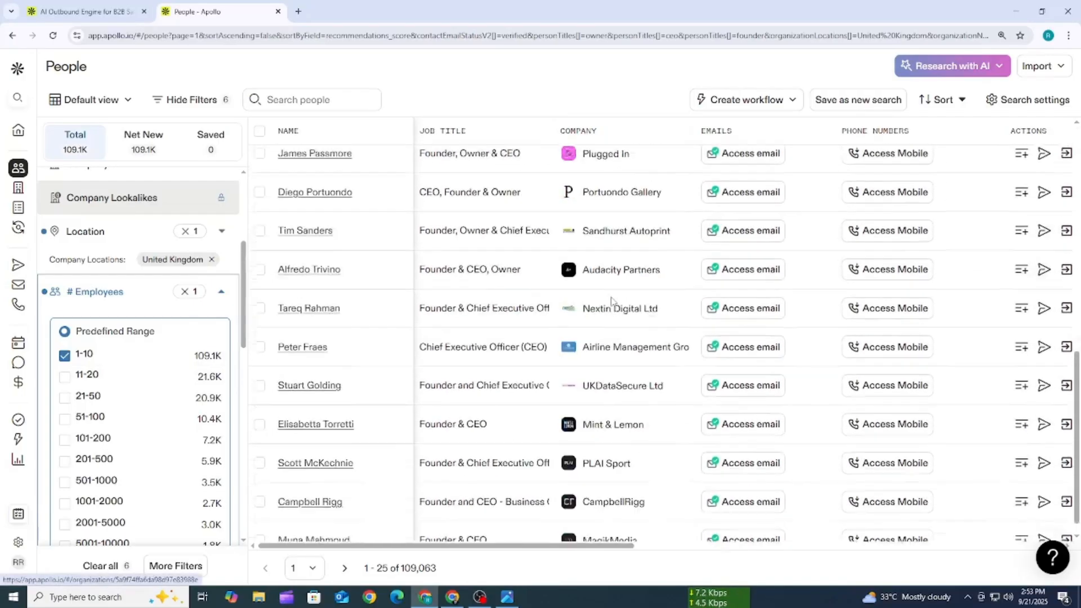
pyautogui.scroll(7, 470, 309)
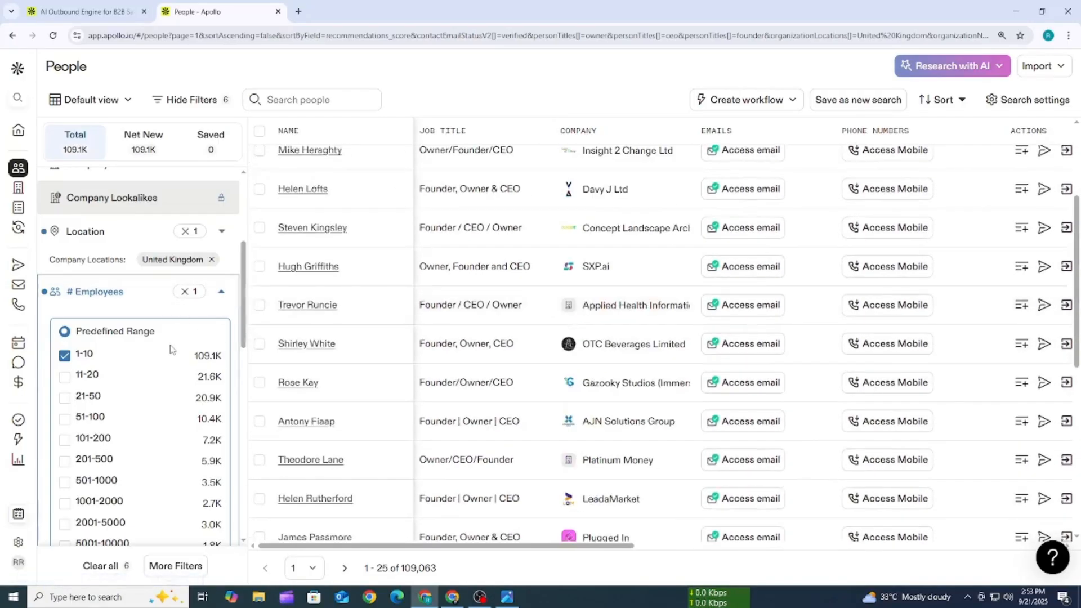
# - Remove the 1-10 range from the # Employees filter and collapse that filter
pyautogui.click(65, 360)
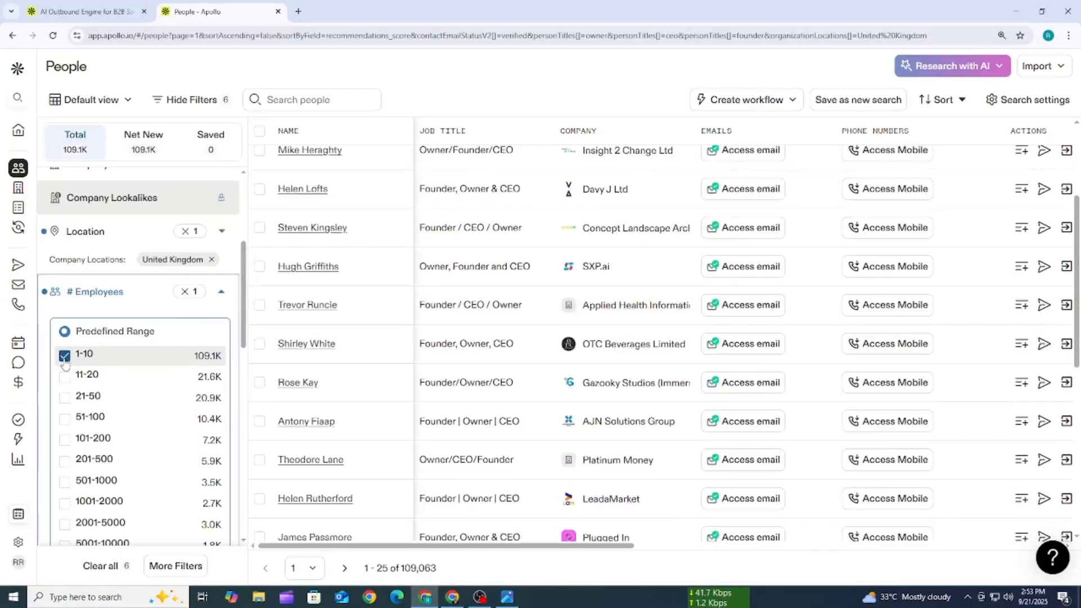
pyautogui.click(221, 292)
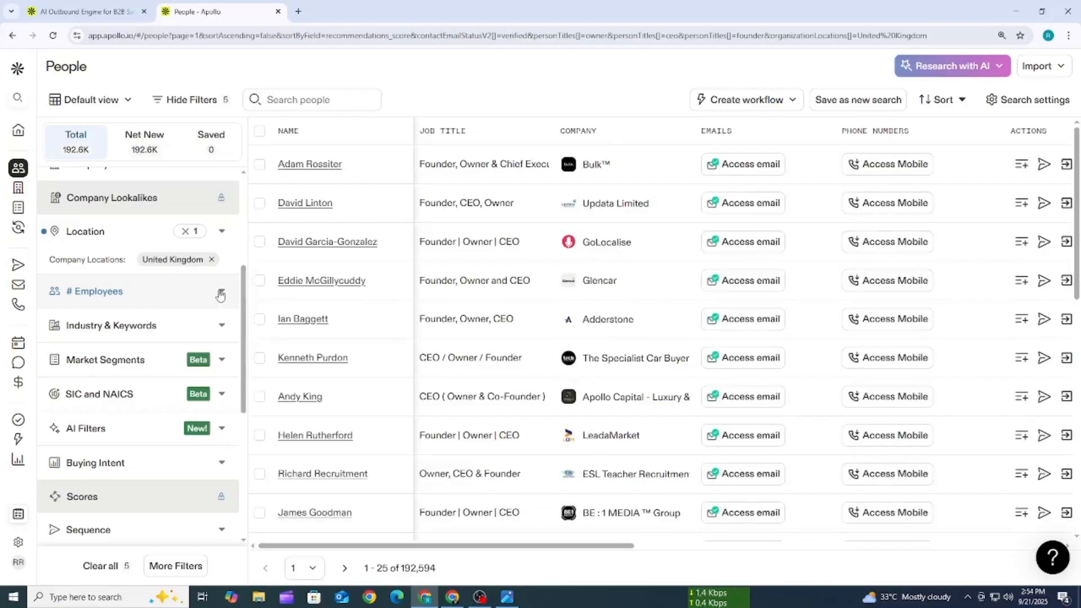
pyautogui.click(221, 292)
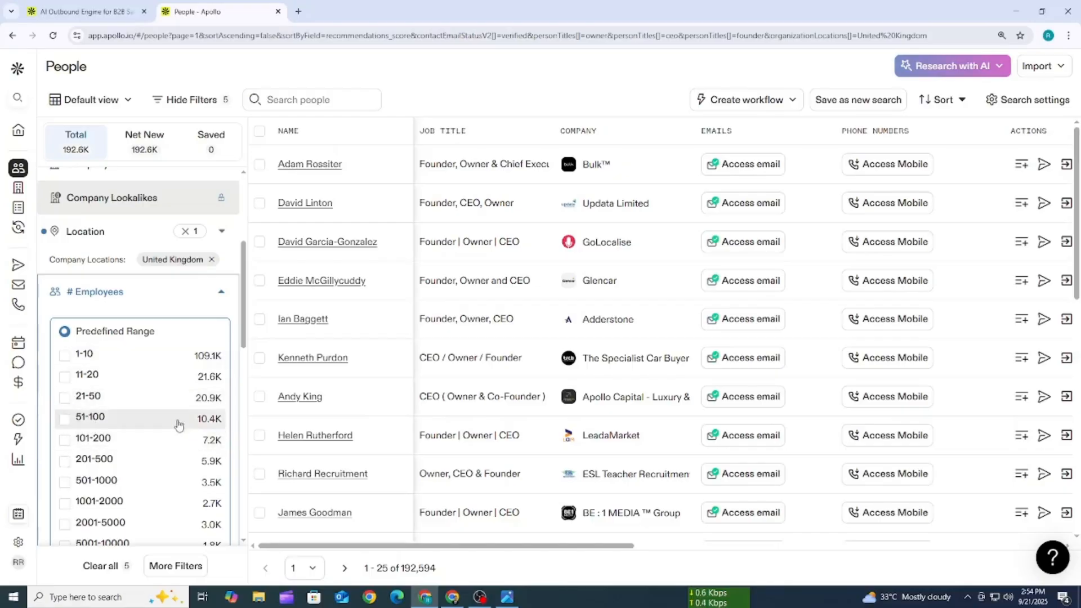
pyautogui.click(221, 292)
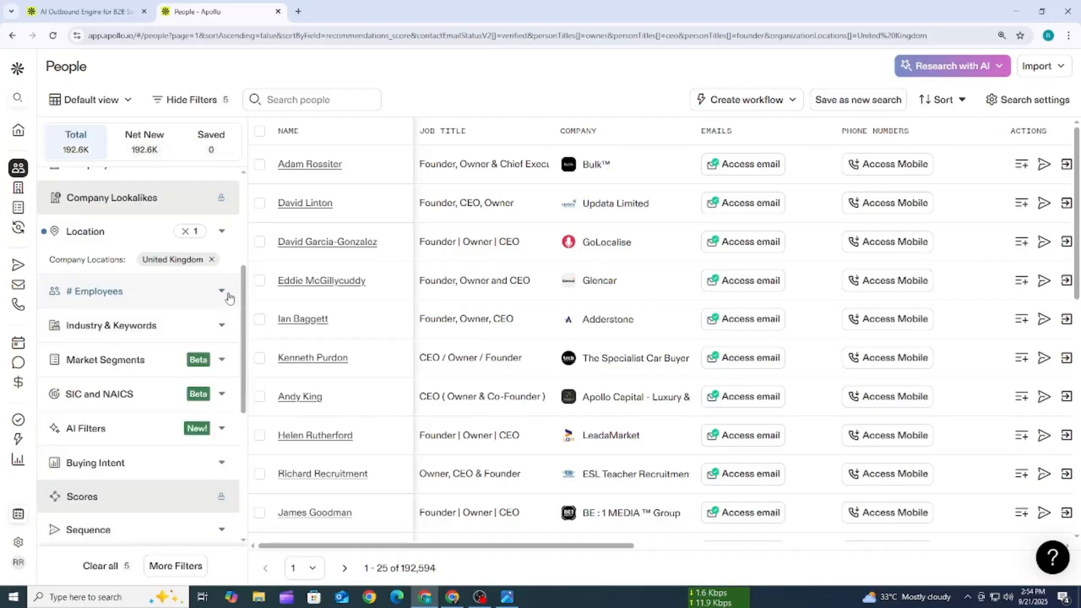
# - Look through the industries offered in the Industry & Keywords filter
pyautogui.scroll(-1, 184, 264)
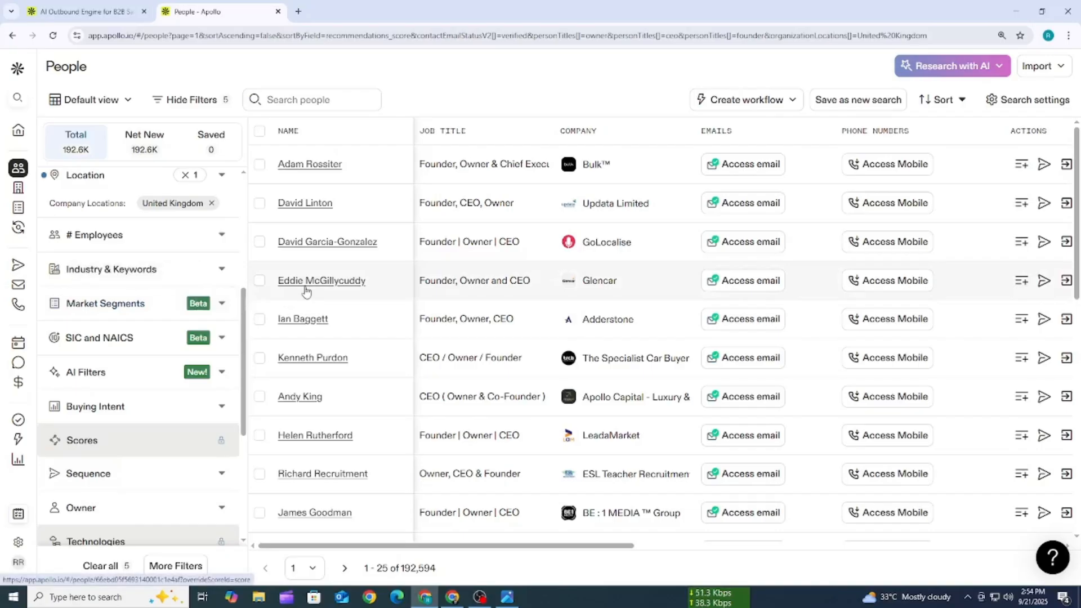
pyautogui.click(203, 270)
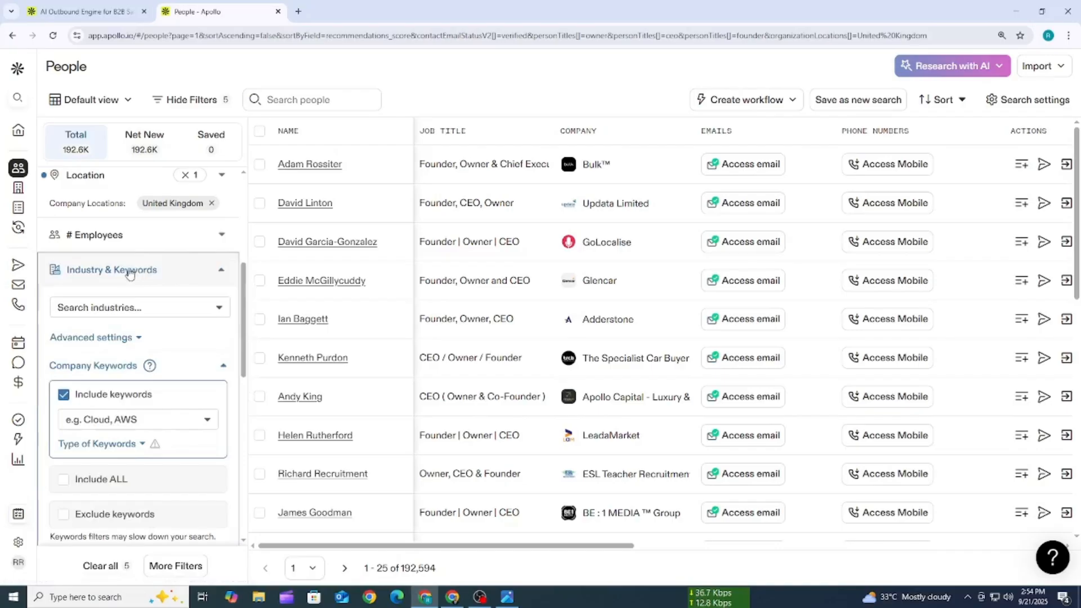
pyautogui.click(75, 309)
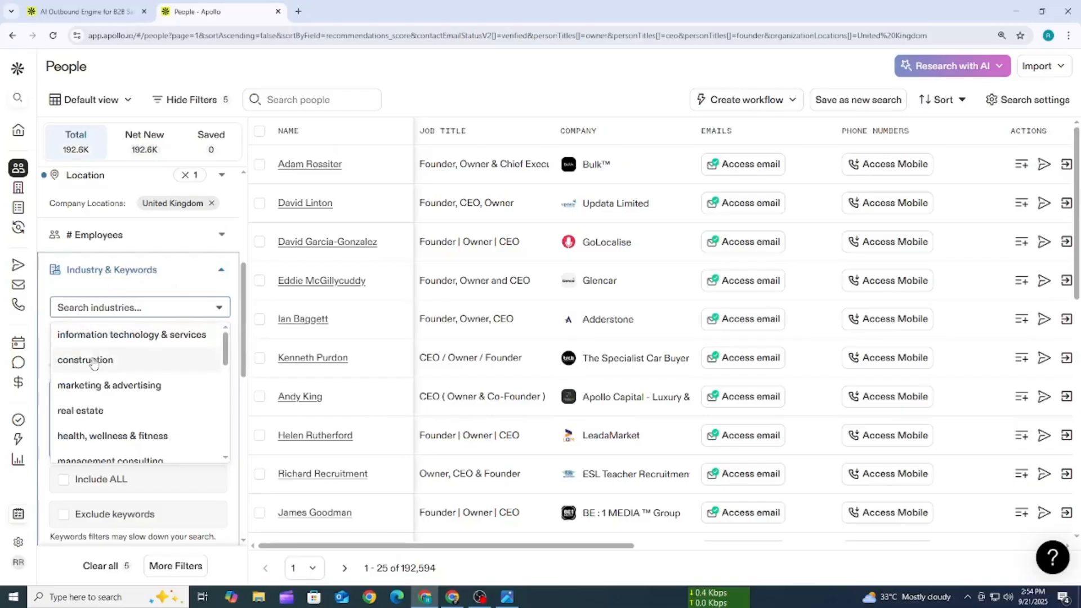
pyautogui.scroll(-2, 140, 379)
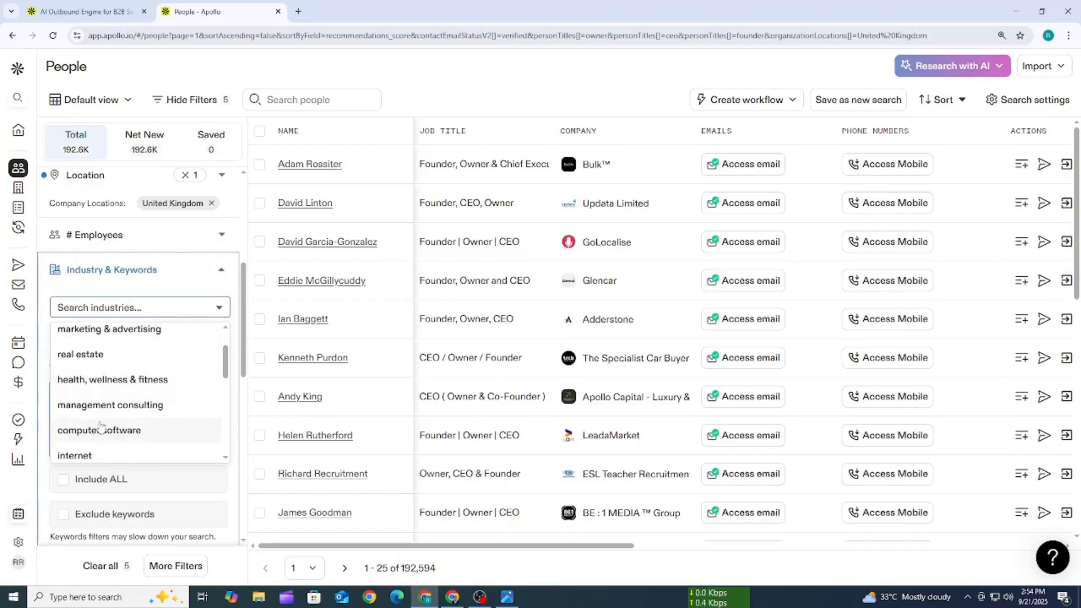
pyautogui.scroll(-2, 95, 425)
pyautogui.scroll(-4, 99, 406)
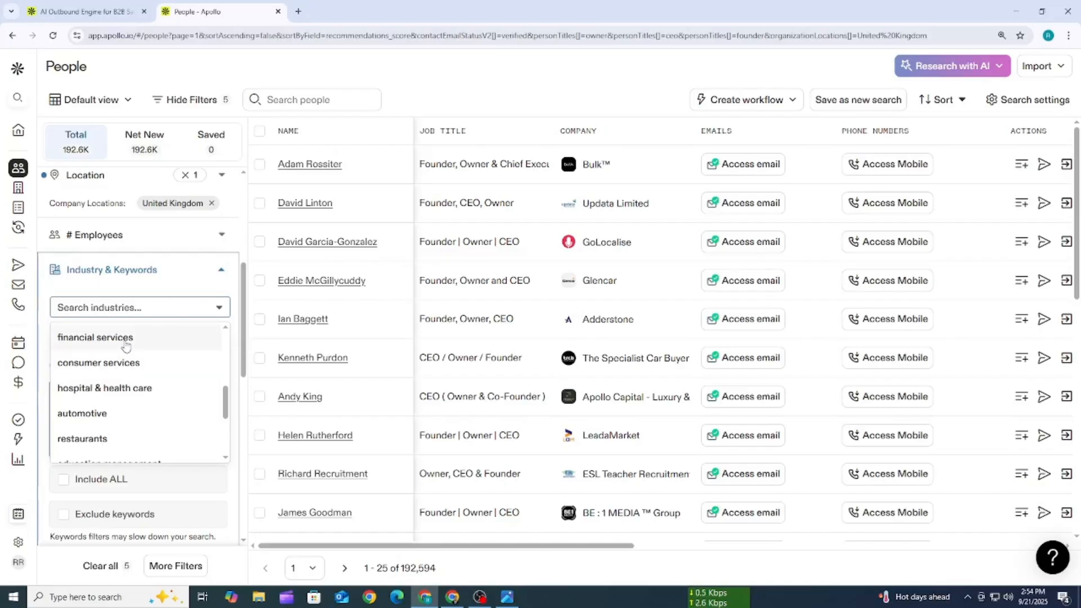
pyautogui.scroll(-3, 130, 351)
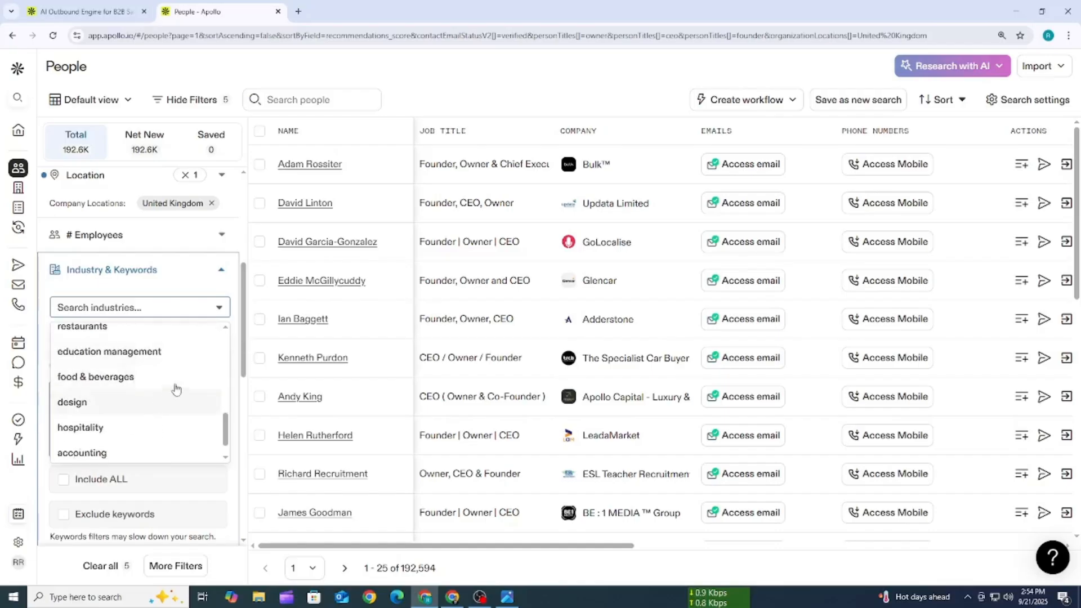
pyautogui.scroll(-1, 156, 386)
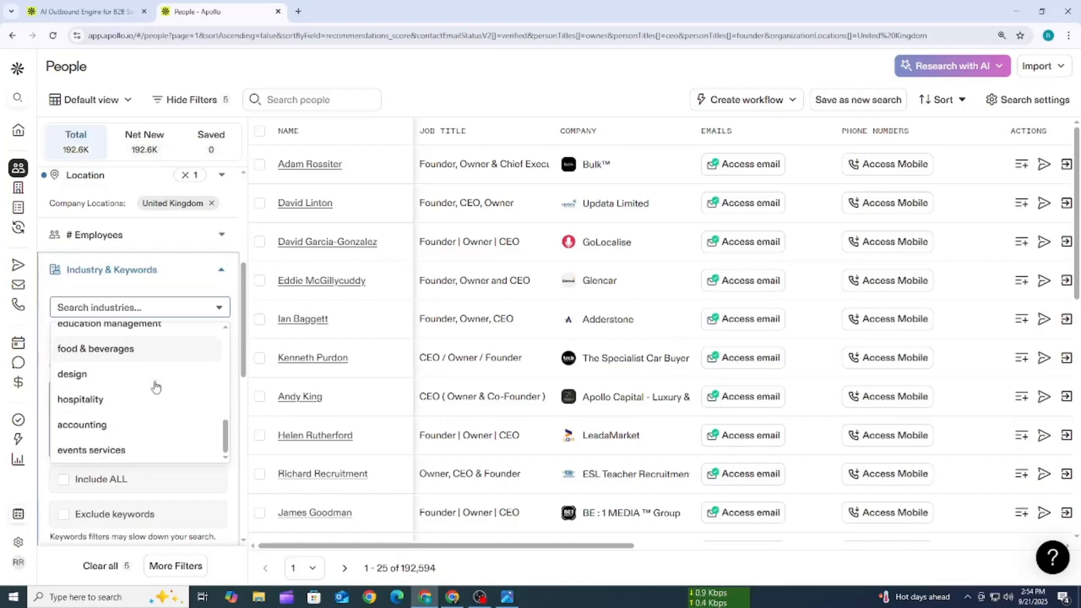
pyautogui.scroll(5, 156, 387)
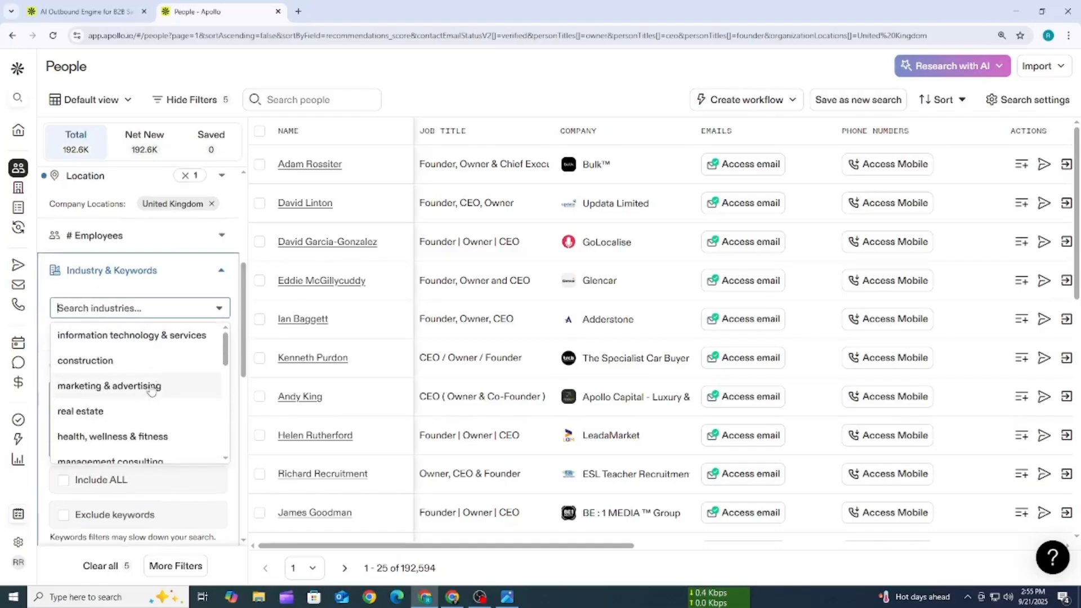
pyautogui.scroll(3, 151, 390)
pyautogui.scroll(-2, 151, 389)
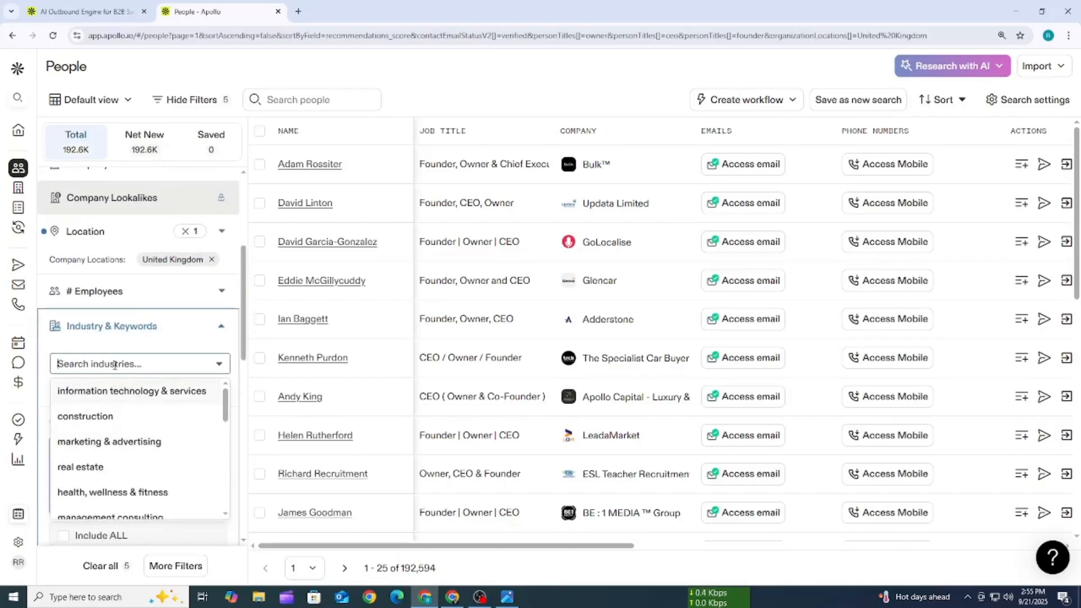
# - Filter the people search by industry, selecting real estate and construction
pyautogui.write('r')
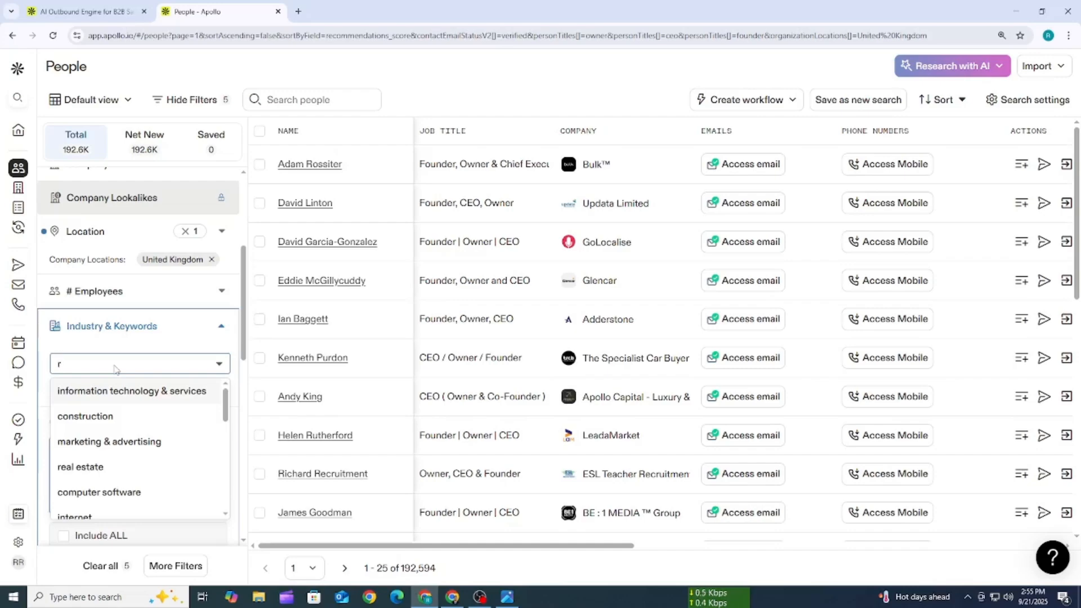
pyautogui.click(82, 470)
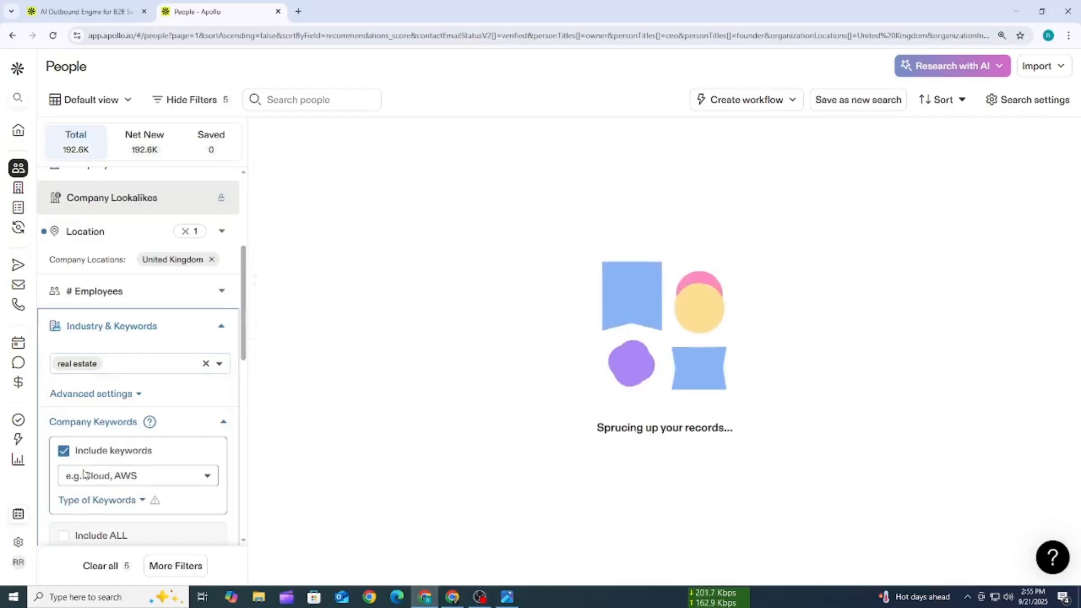
pyautogui.click(133, 365)
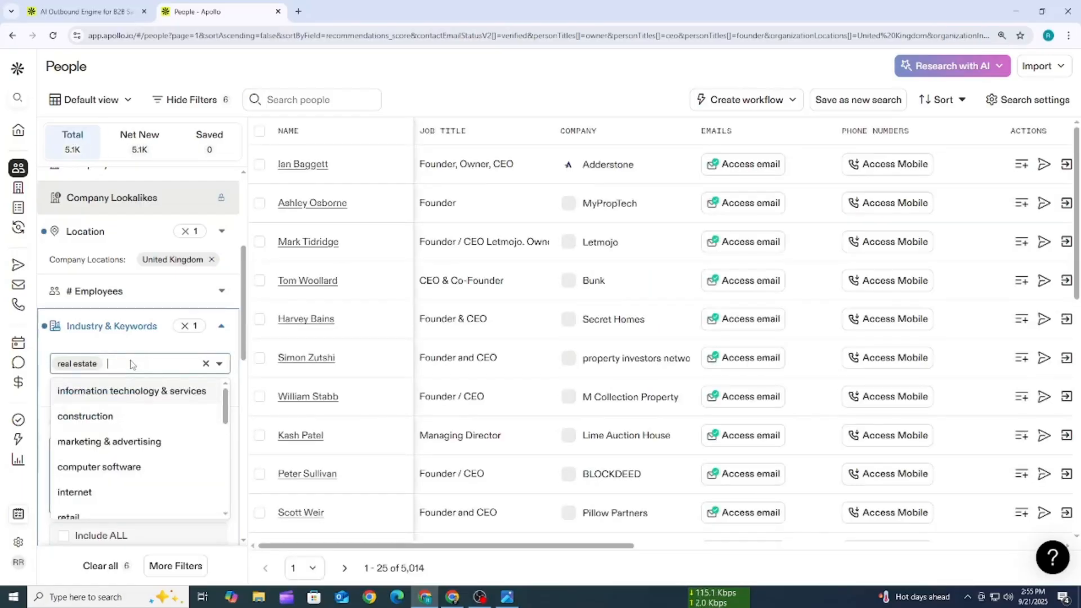
pyautogui.write('c')
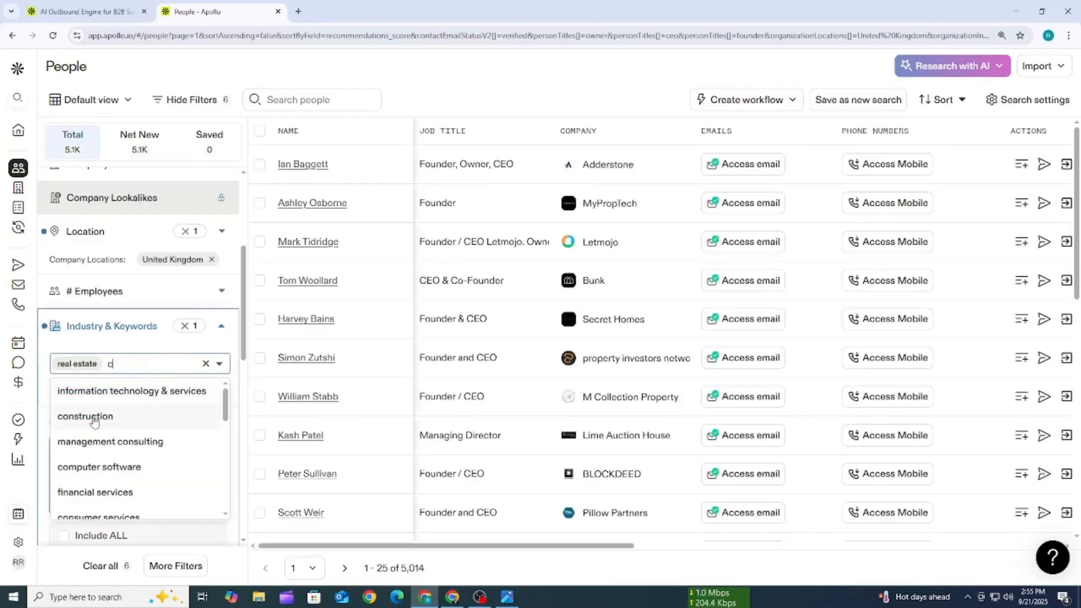
pyautogui.click(88, 417)
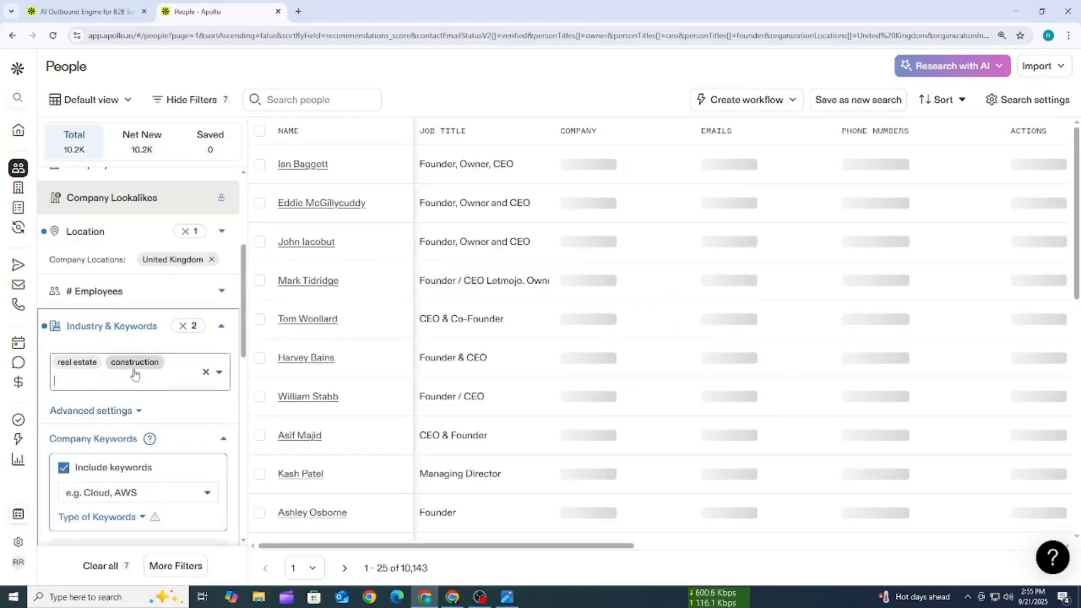
# - Browse the suggested company keywords and include property management as a keyword in the search
pyautogui.scroll(-2, 84, 327)
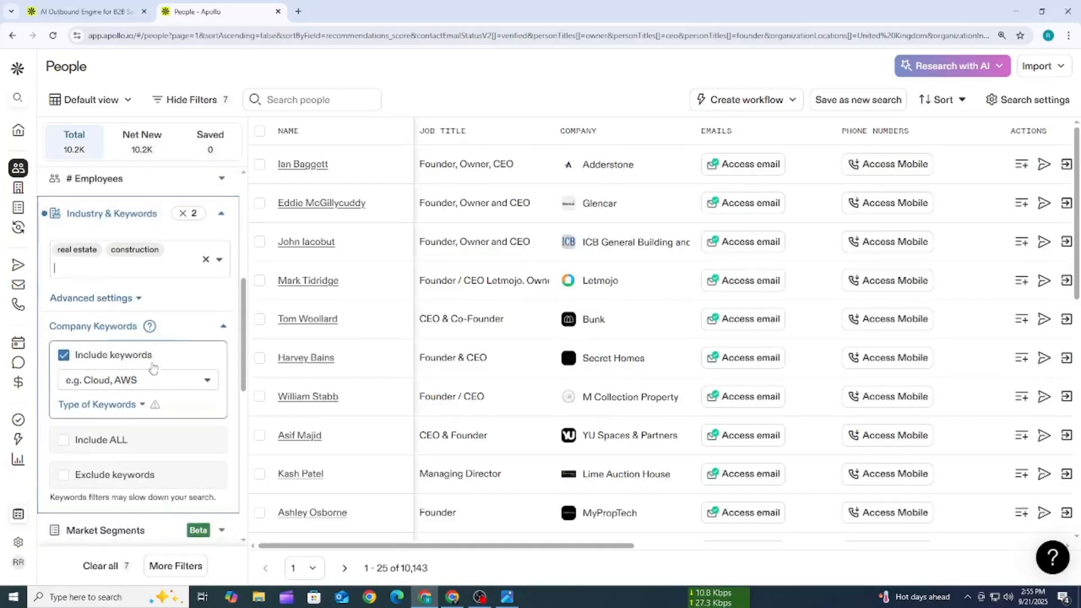
pyautogui.click(146, 380)
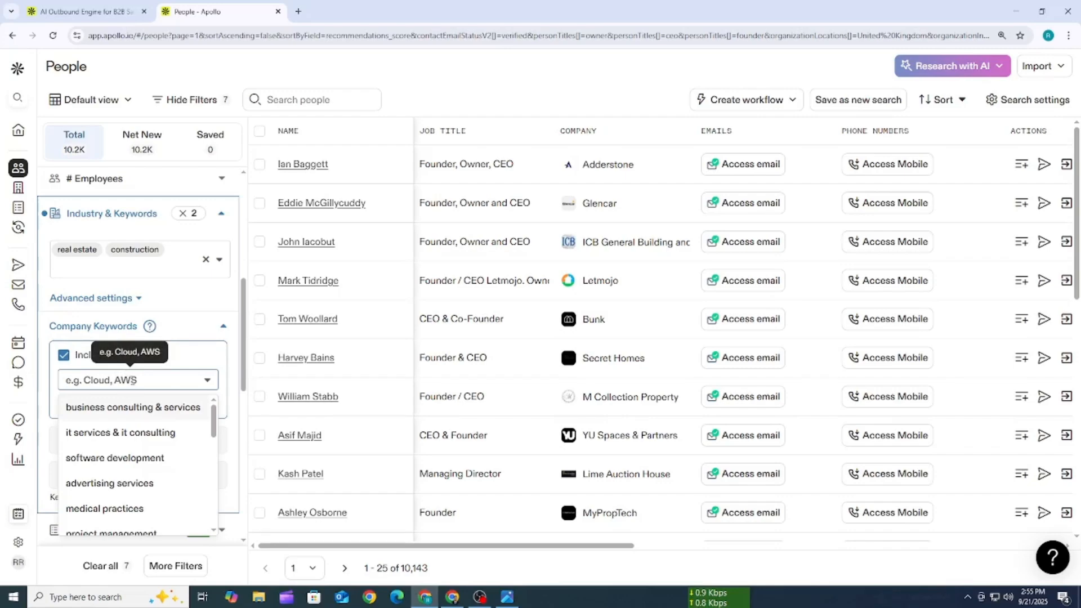
pyautogui.scroll(-1, 186, 456)
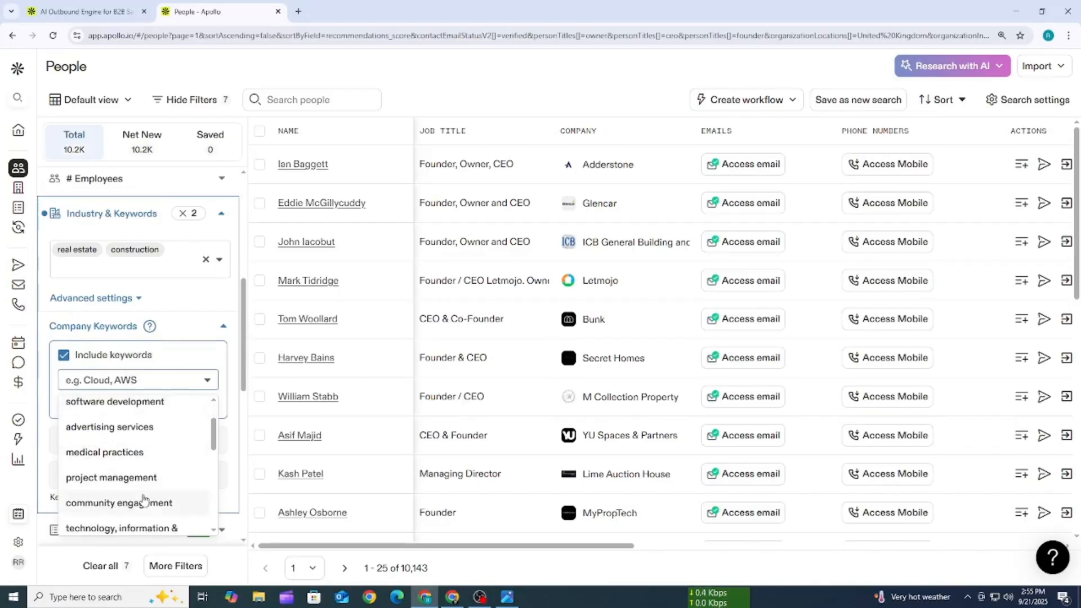
pyautogui.scroll(-2, 135, 455)
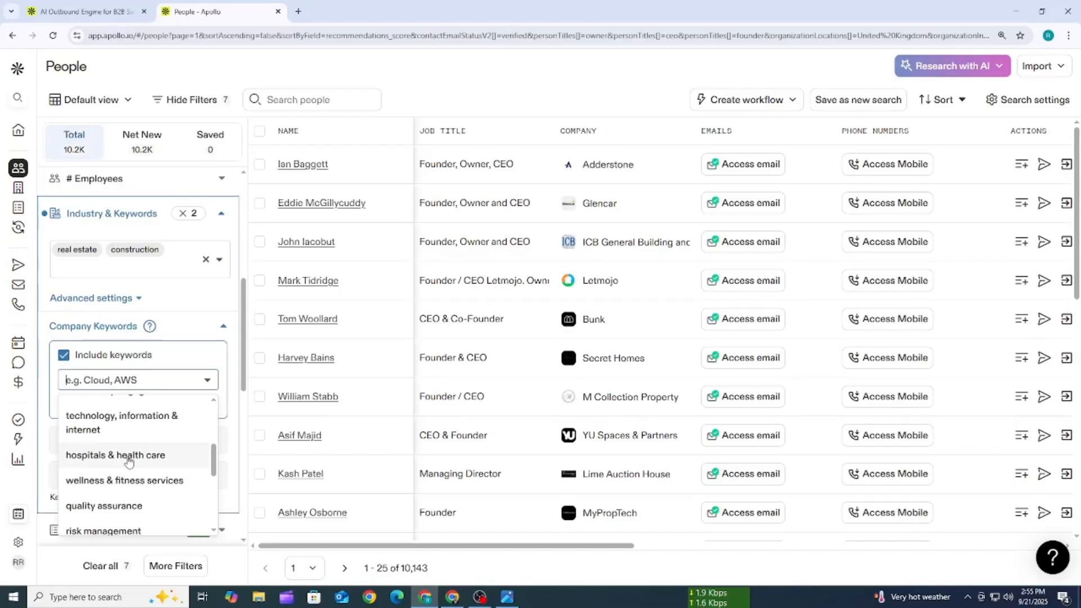
pyautogui.scroll(3, 128, 459)
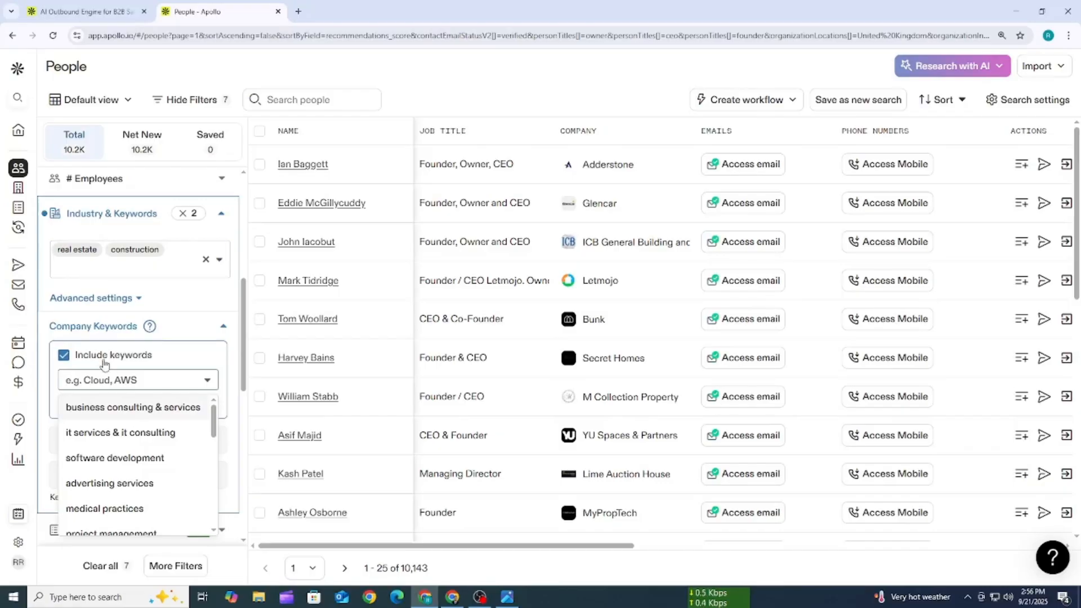
pyautogui.write('p')
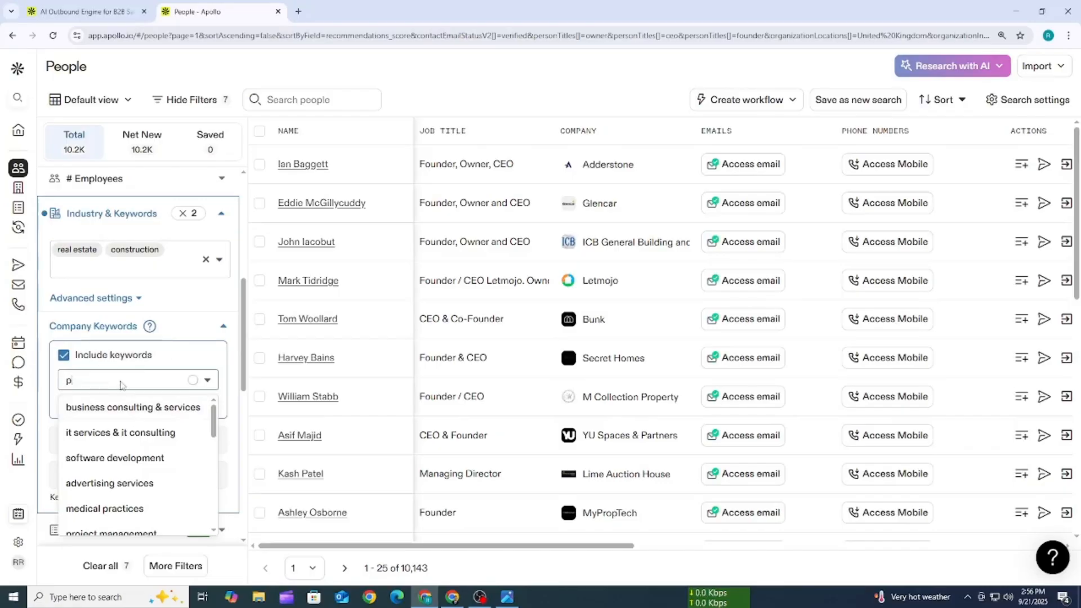
pyautogui.write('r')
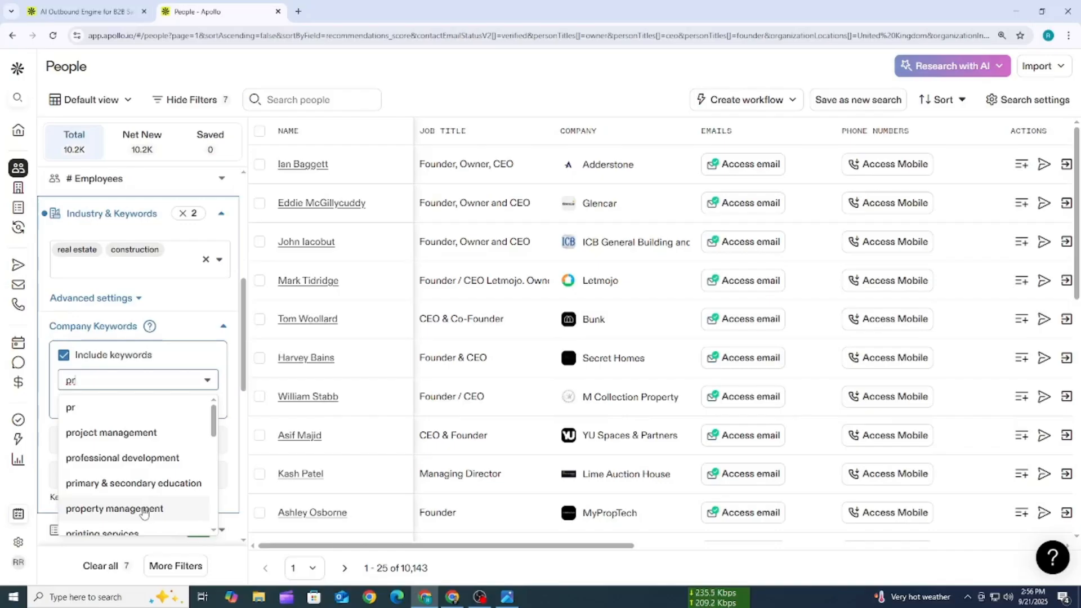
pyautogui.click(144, 510)
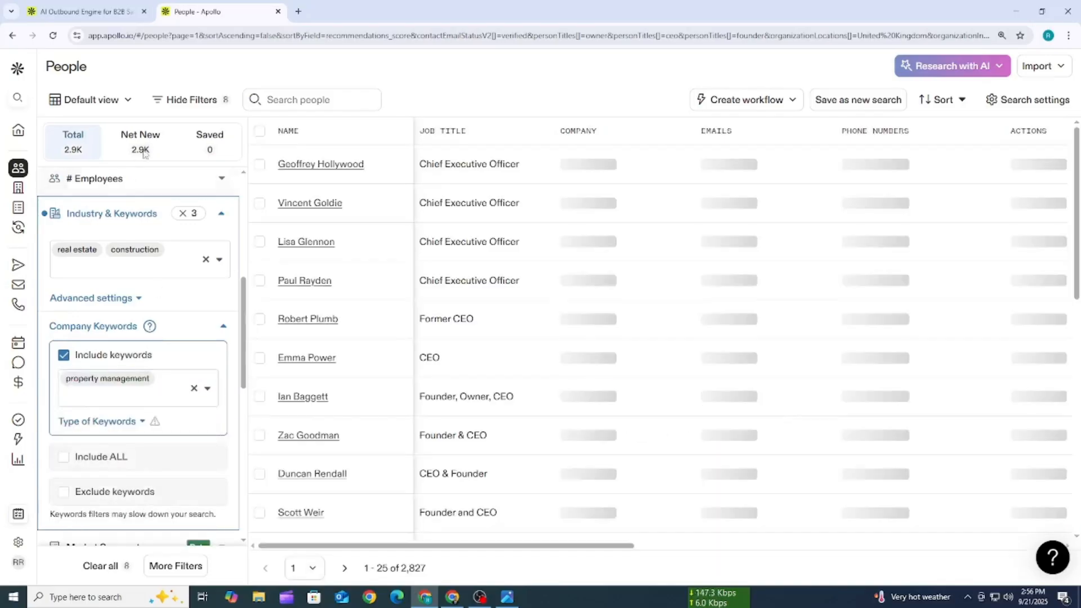
# - Collapse the Company Keywords section and review all filters applied to the people search, from email status to industry
pyautogui.click(222, 329)
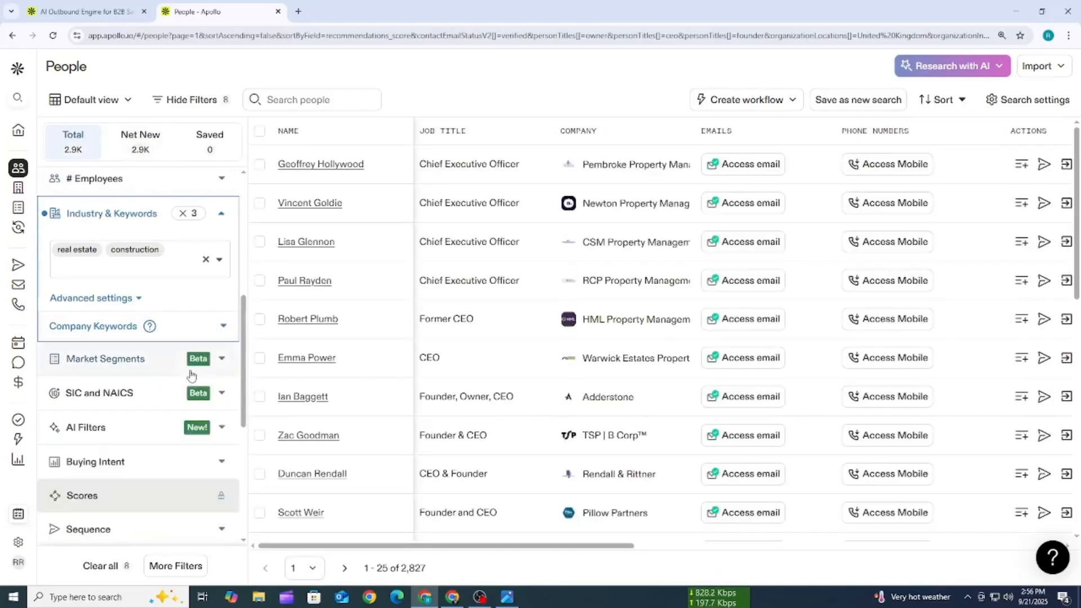
pyautogui.scroll(-3, 186, 382)
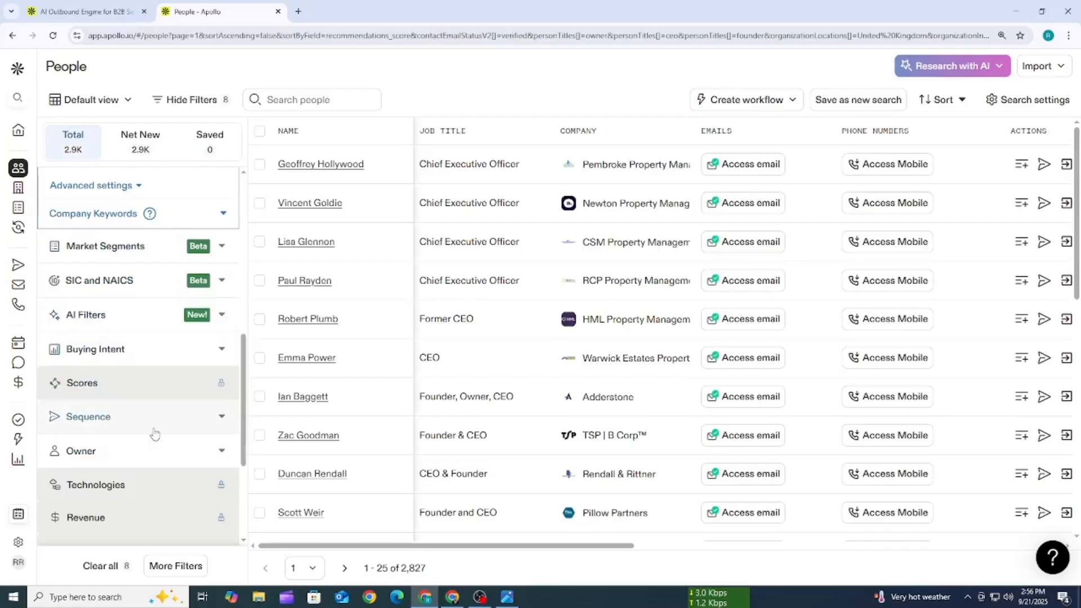
pyautogui.scroll(10, 152, 432)
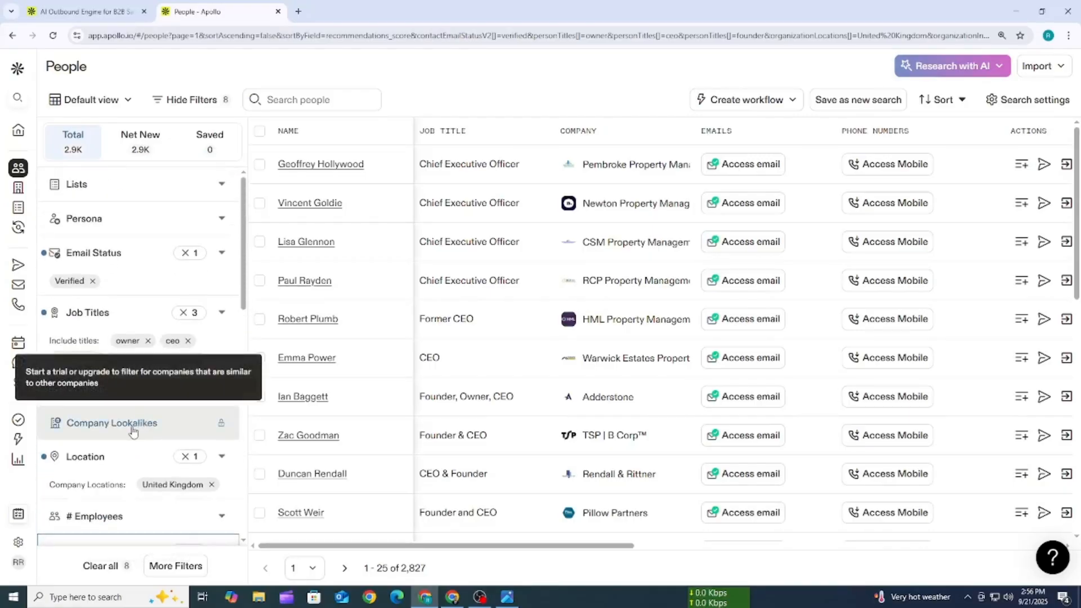
pyautogui.scroll(-2, 116, 212)
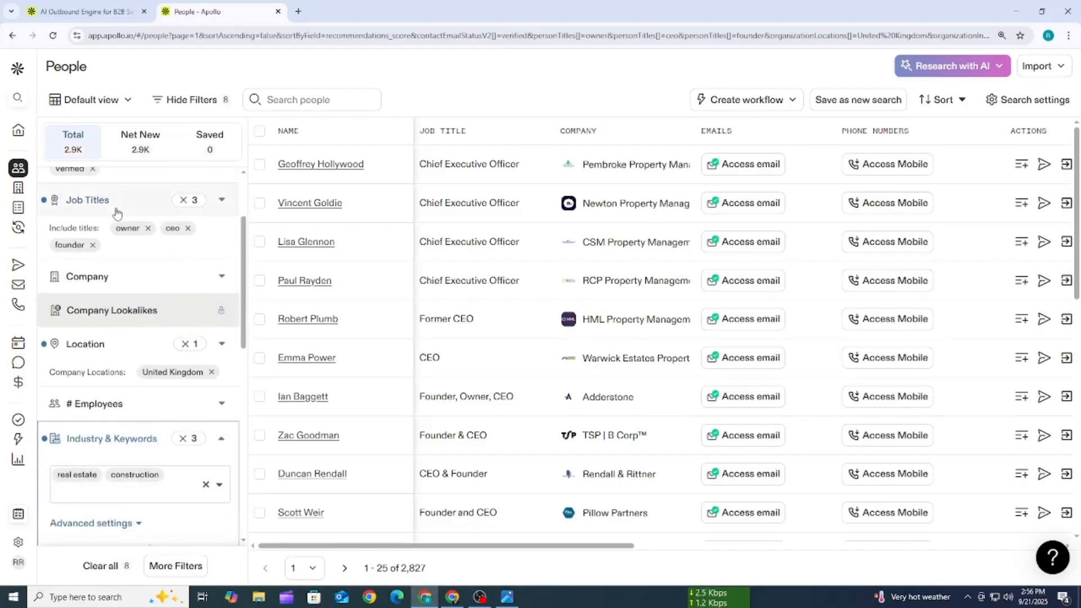
pyautogui.scroll(-4, 116, 212)
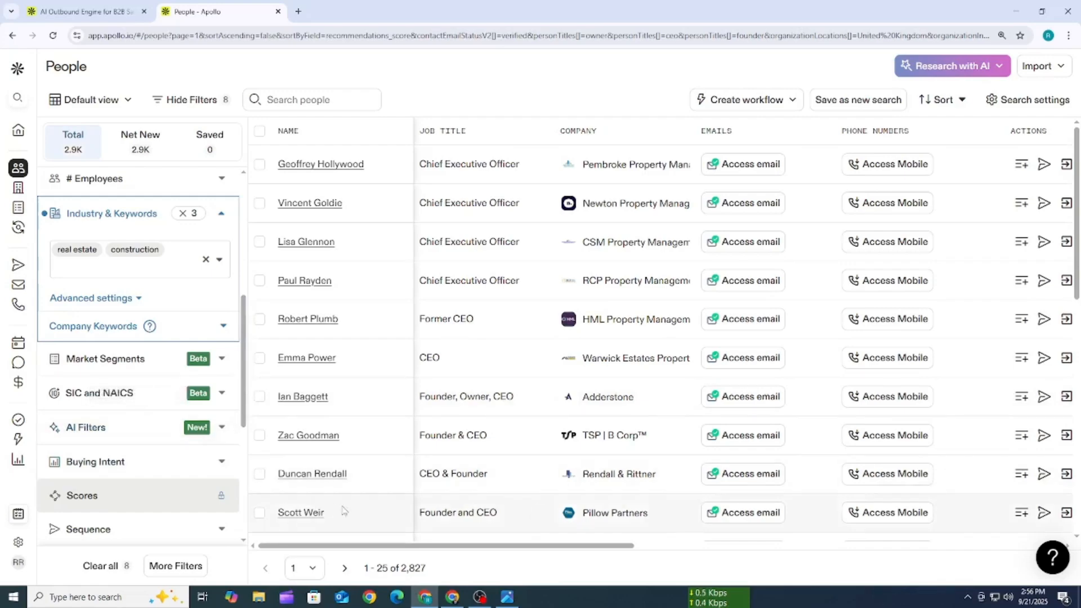
pyautogui.moveTo(445, 544); pyautogui.dragTo(358, 574)
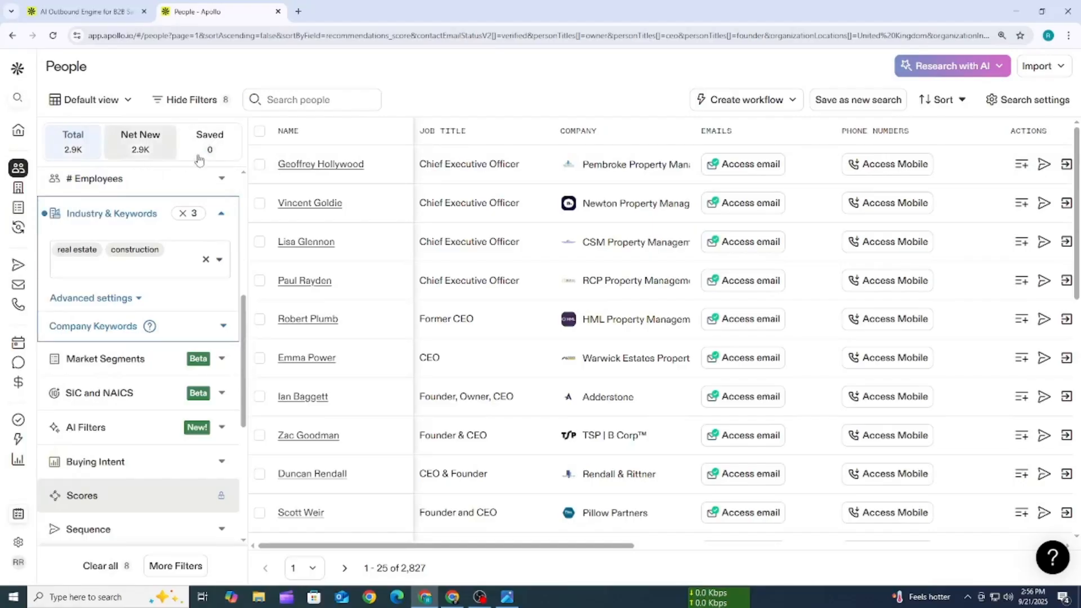
pyautogui.scroll(3, 102, 394)
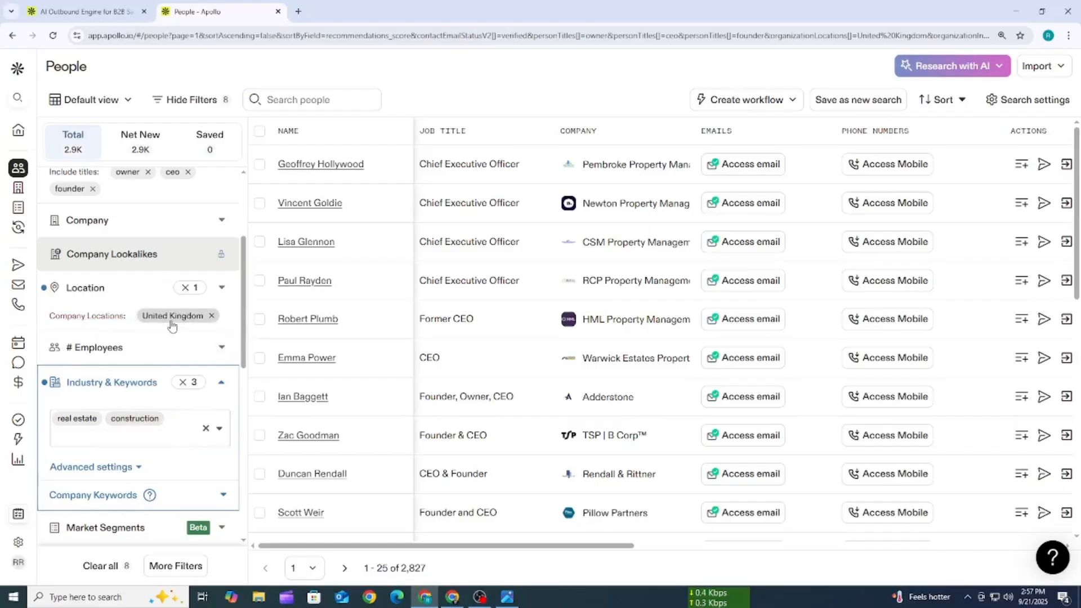
pyautogui.scroll(2, 146, 394)
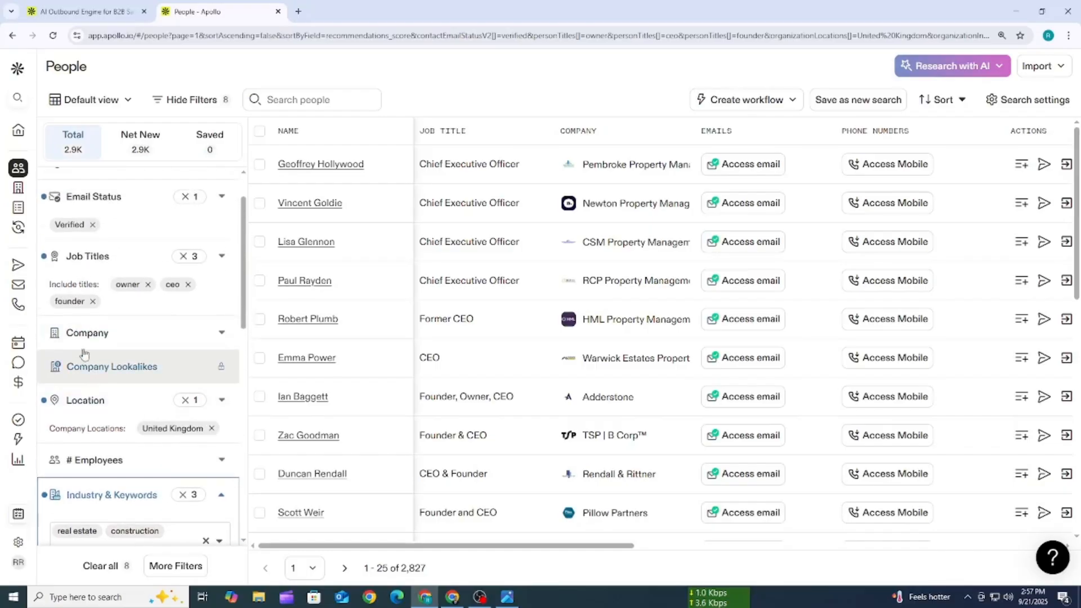
pyautogui.scroll(1, 67, 297)
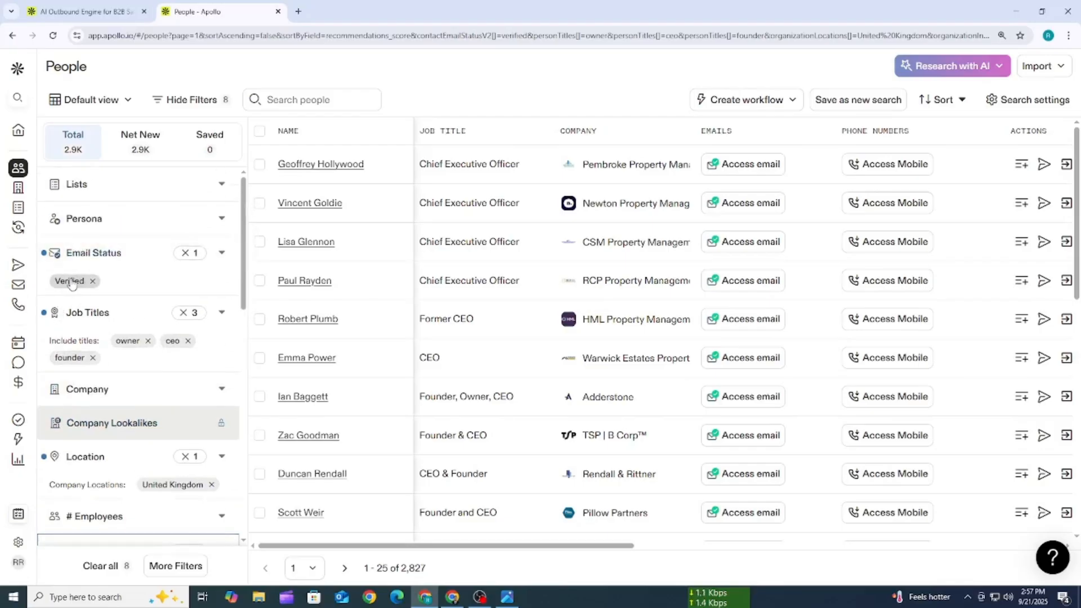
pyautogui.scroll(-2, 84, 276)
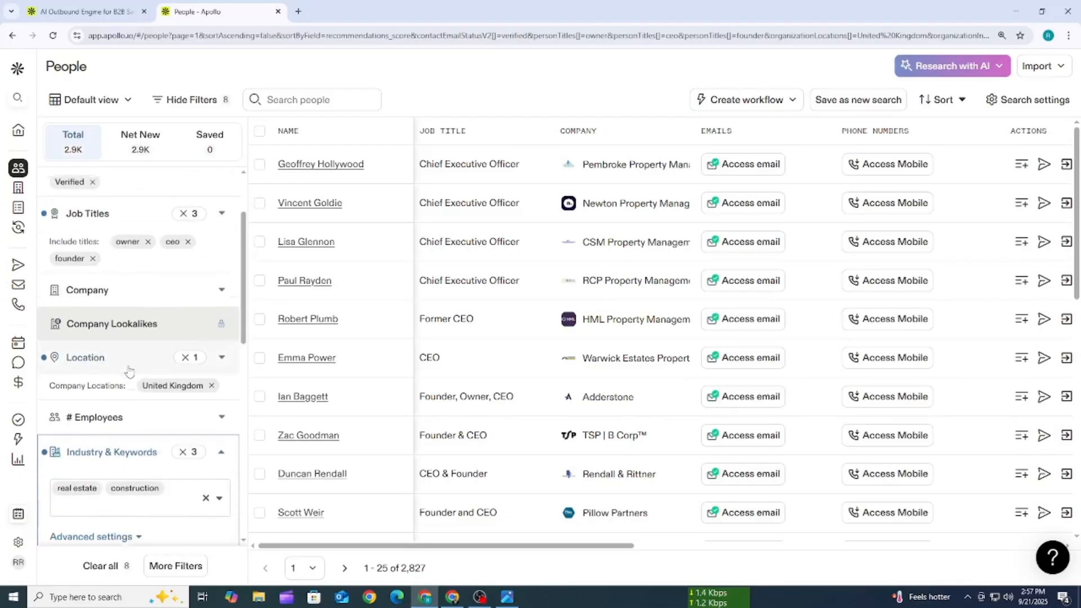
pyautogui.scroll(2, 151, 241)
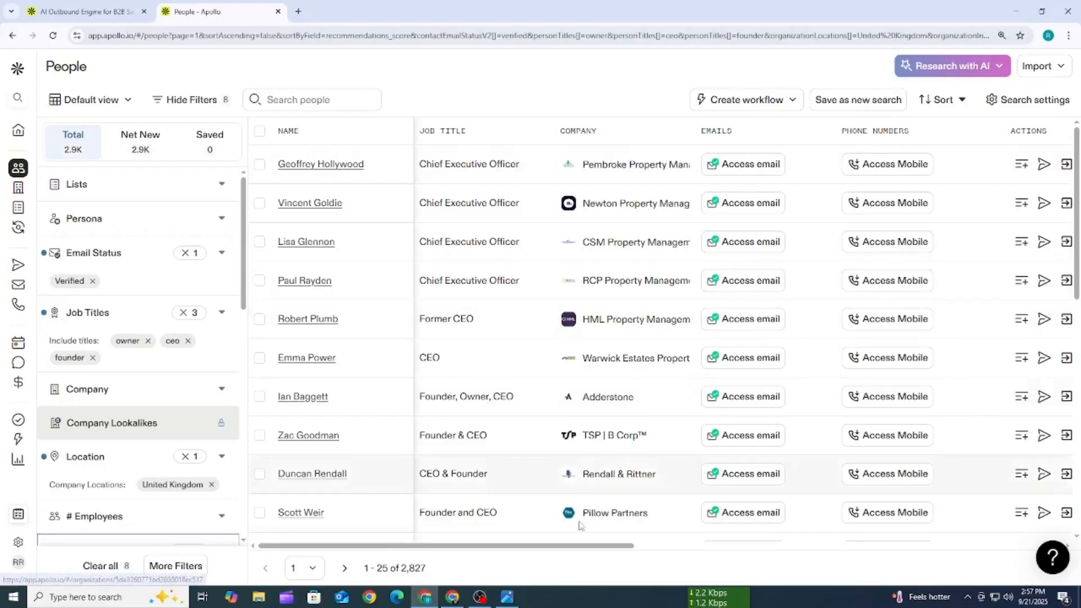
pyautogui.click(506, 597)
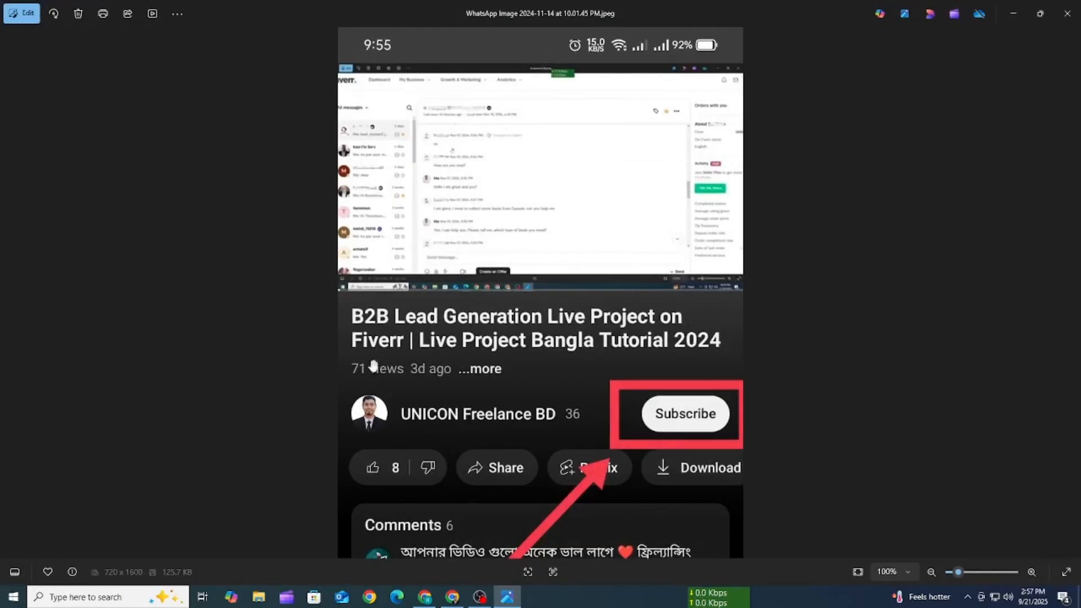
pyautogui.click(1012, 13)
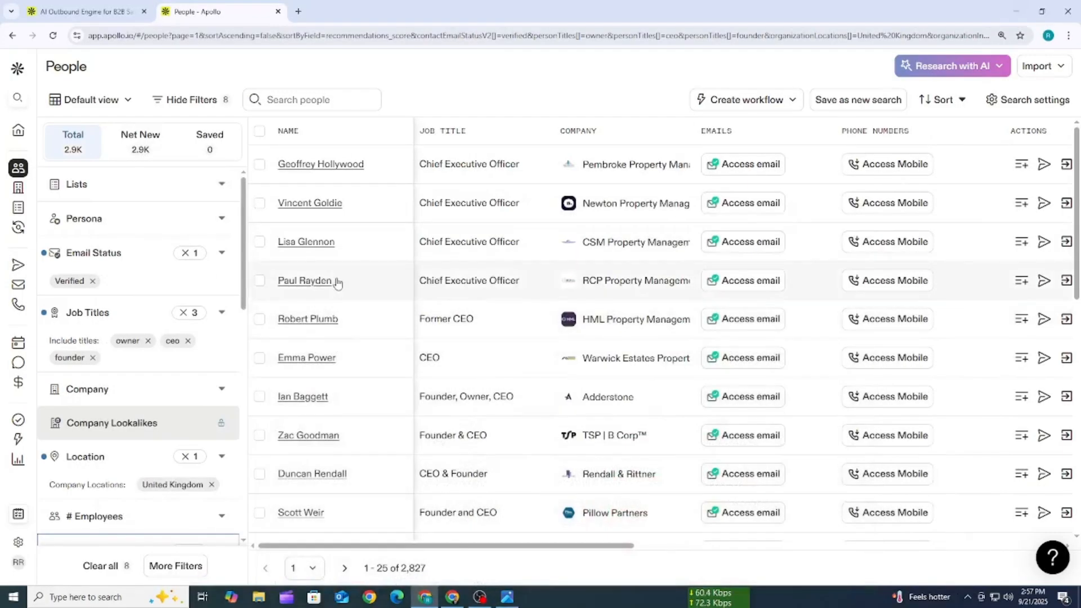
# - Look over the filtered people and select all 25 records on this page
pyautogui.scroll(-1, 336, 281)
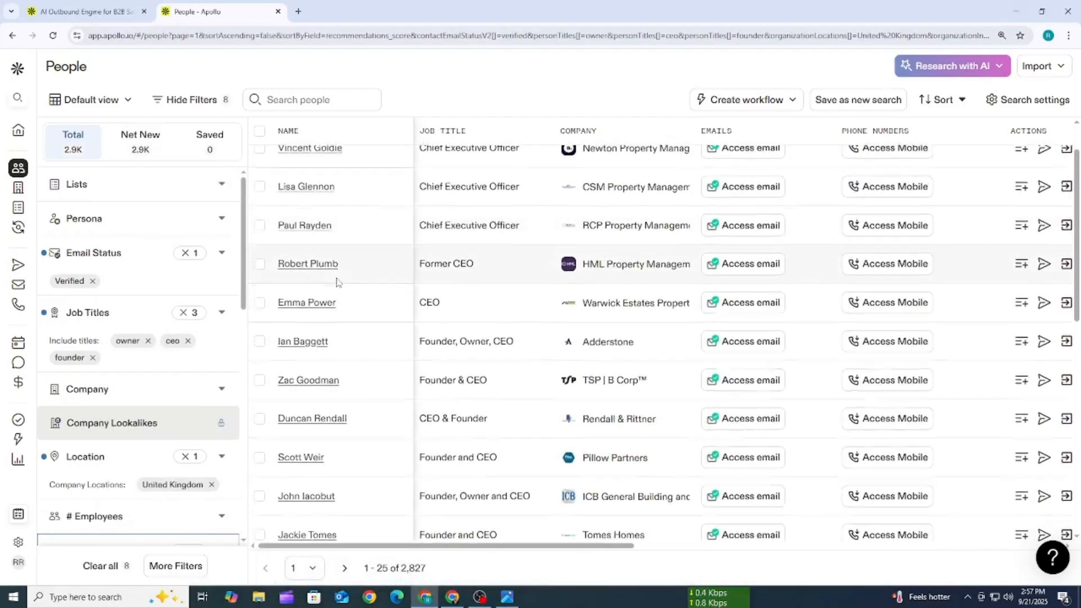
pyautogui.scroll(1, 337, 282)
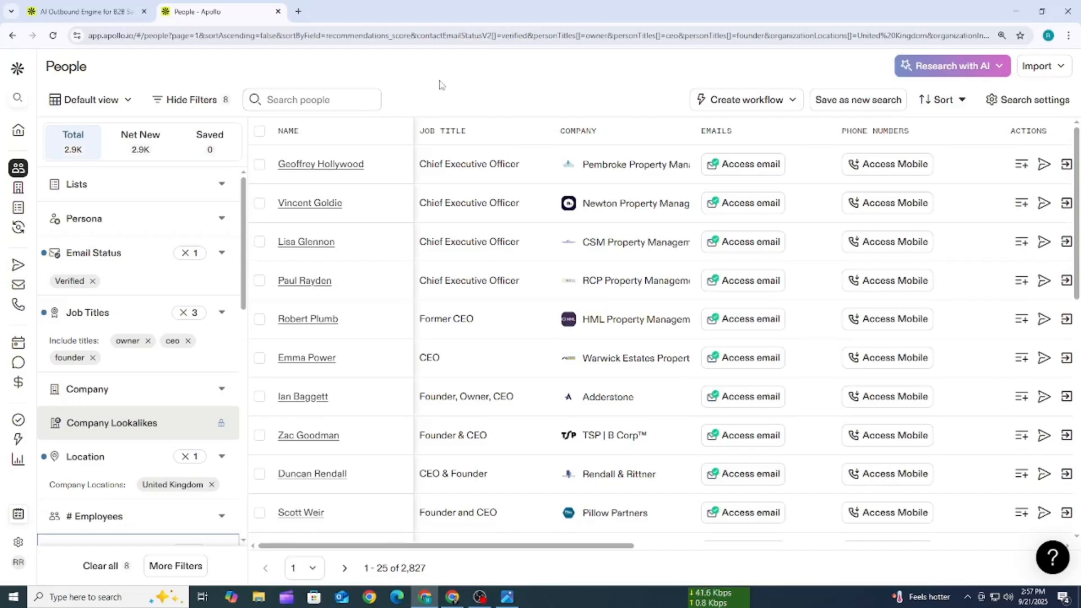
pyautogui.click(258, 135)
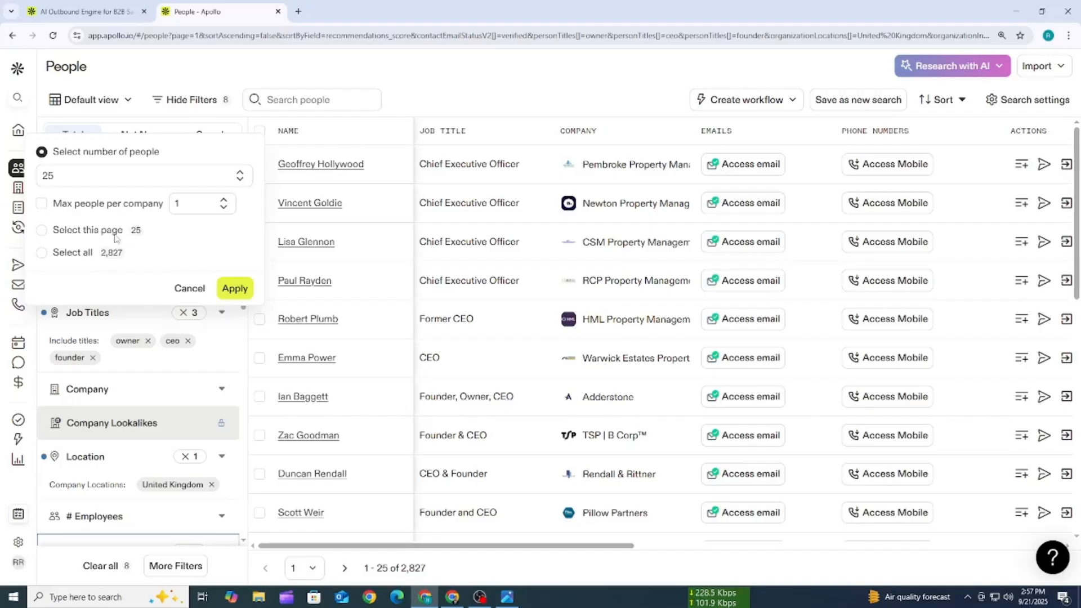
pyautogui.click(73, 236)
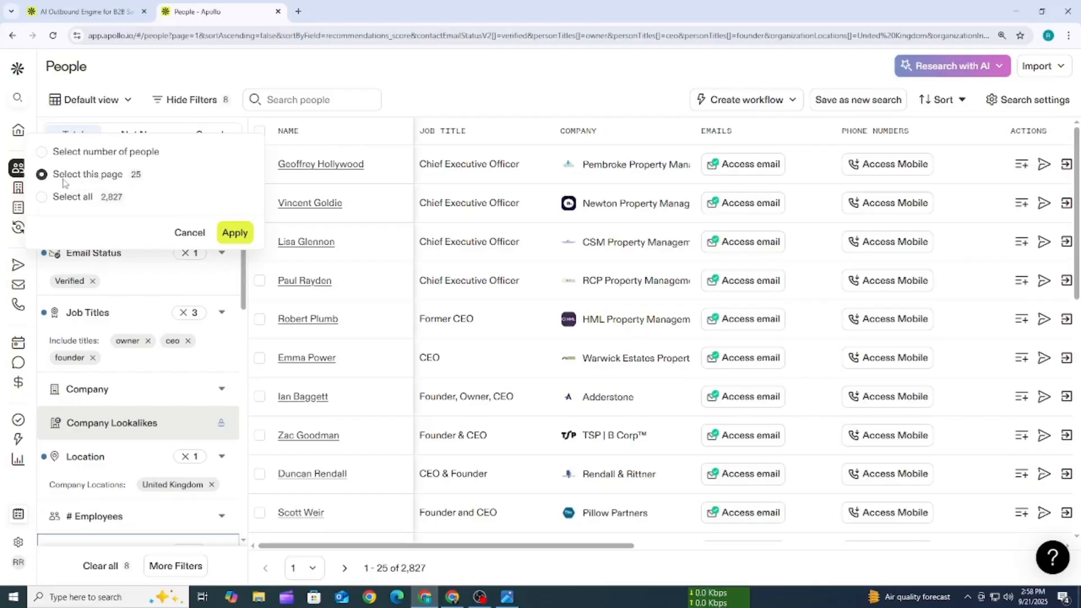
pyautogui.click(235, 233)
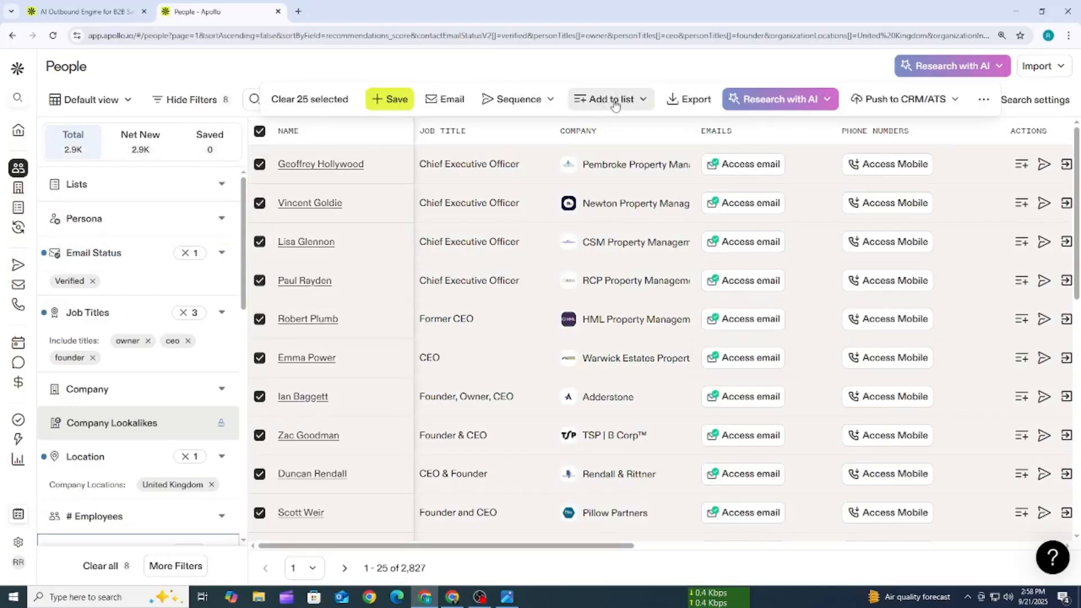
# - Create a new people list named "real estate" for the 25 selected records and submit it
pyautogui.click(616, 102)
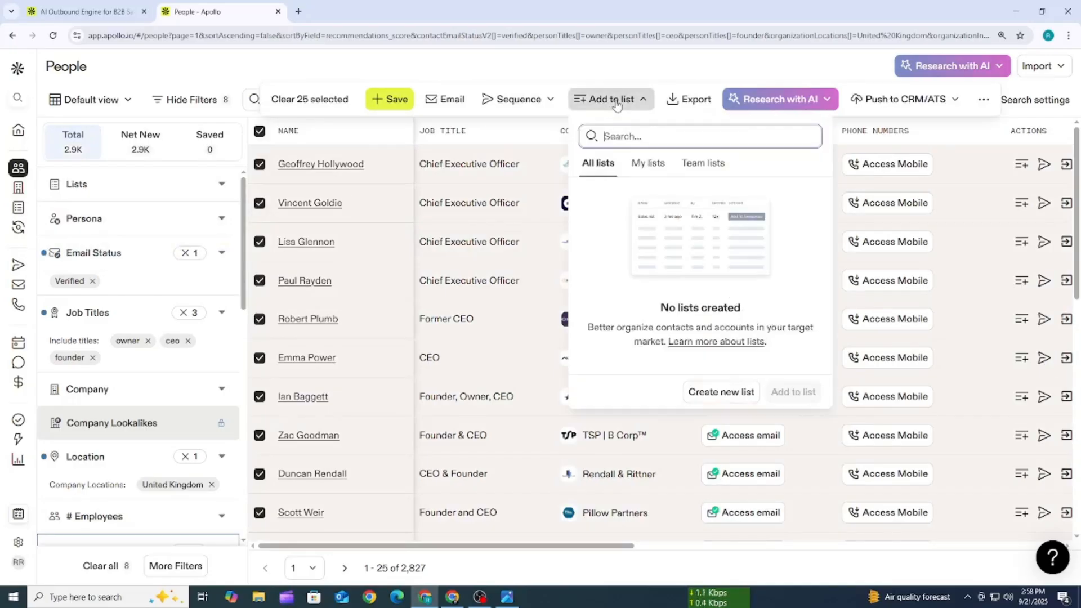
pyautogui.click(630, 135)
pyautogui.click(711, 394)
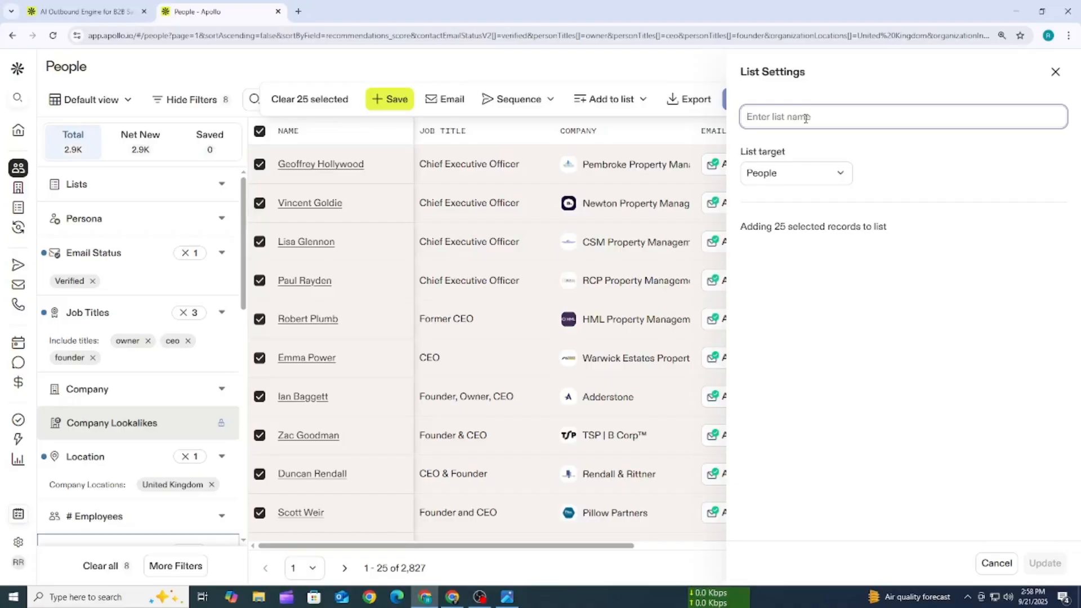
pyautogui.write('co')
pyautogui.press('BackSpace')
pyautogui.write('real')
pyautogui.press('BackSpace')
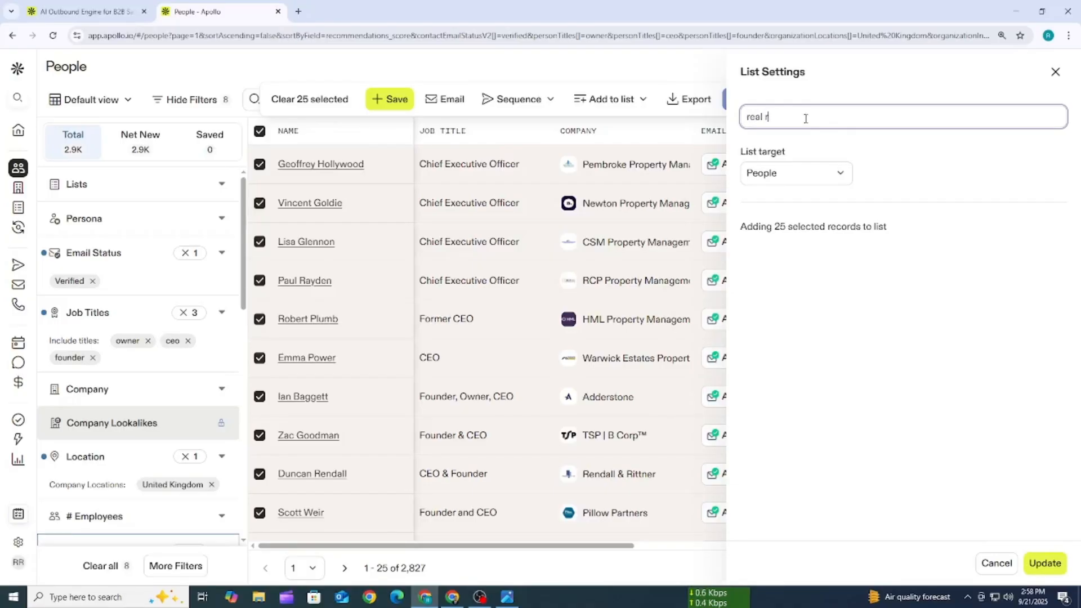
pyautogui.write('estate')
pyautogui.click(1045, 562)
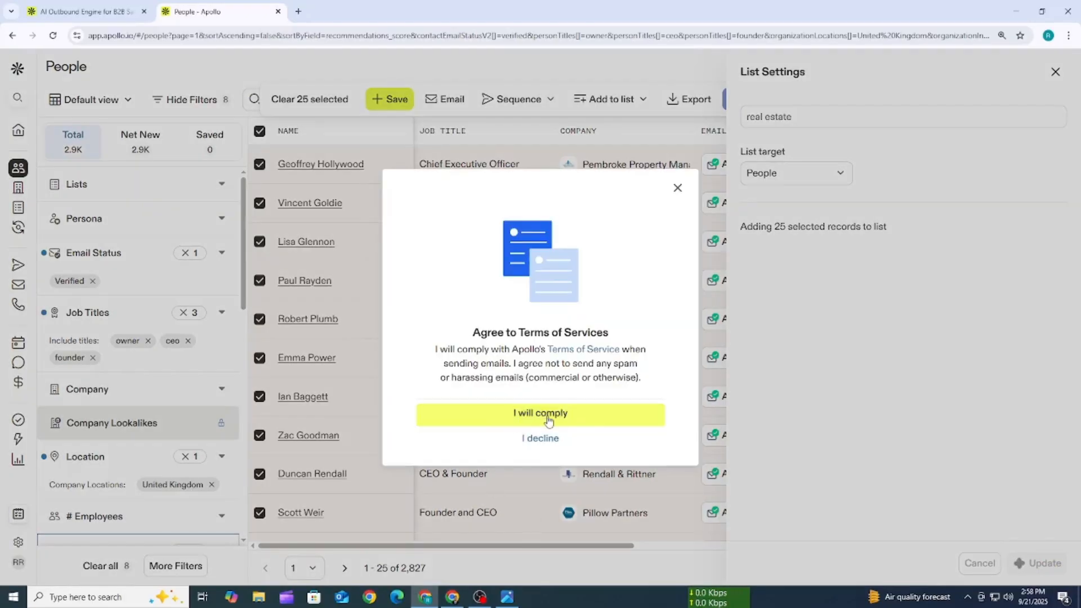
# - Agree to comply with the Terms of Service for the list addition and read the completion notice
pyautogui.click(563, 419)
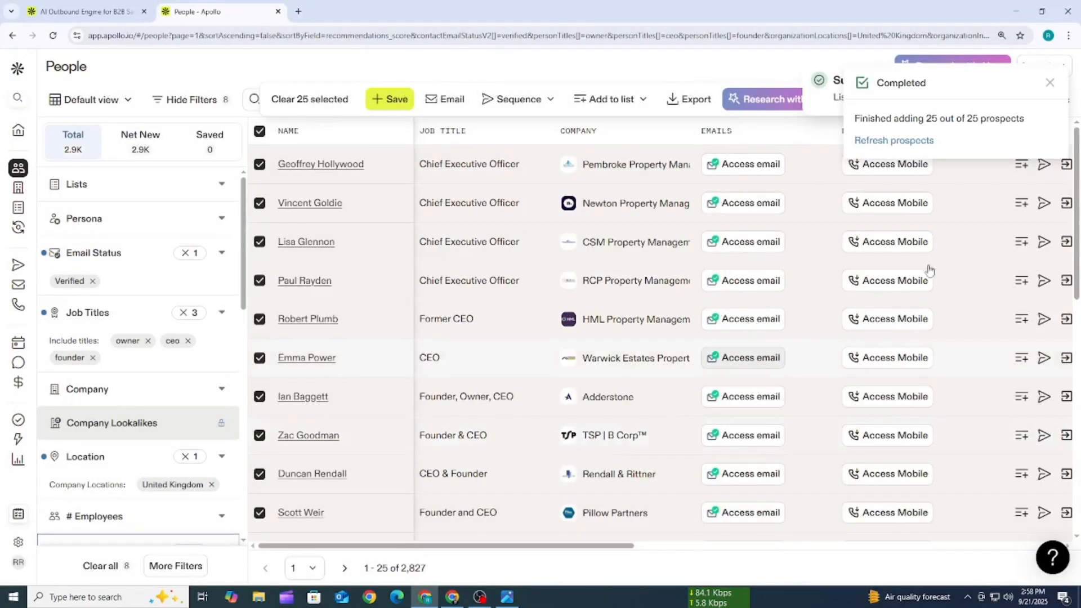
pyautogui.moveTo(1042, 127); pyautogui.dragTo(988, 121)
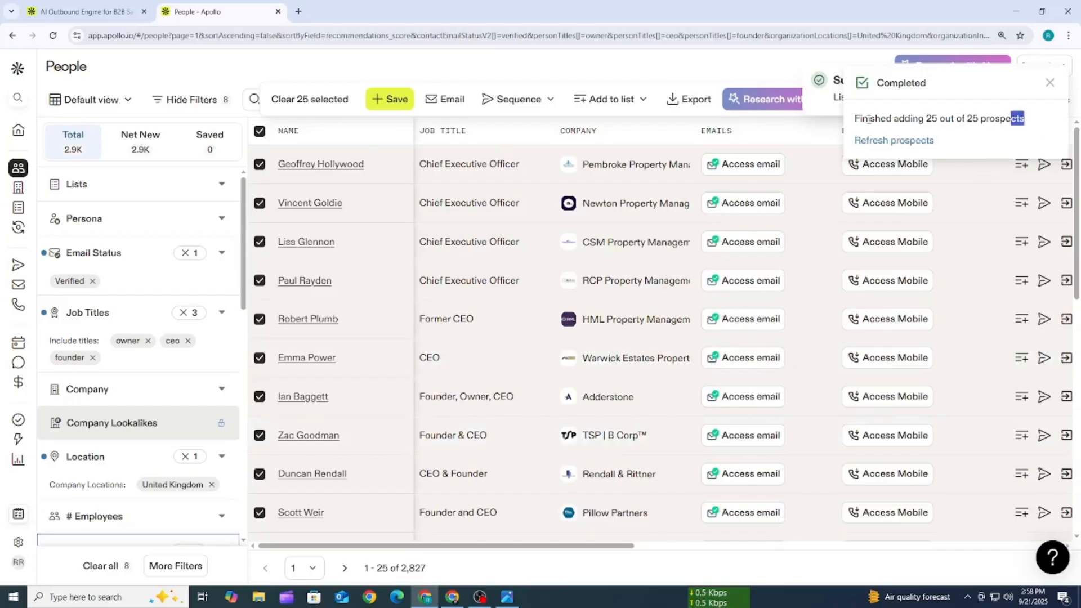
pyautogui.moveTo(869, 119); pyautogui.dragTo(862, 119)
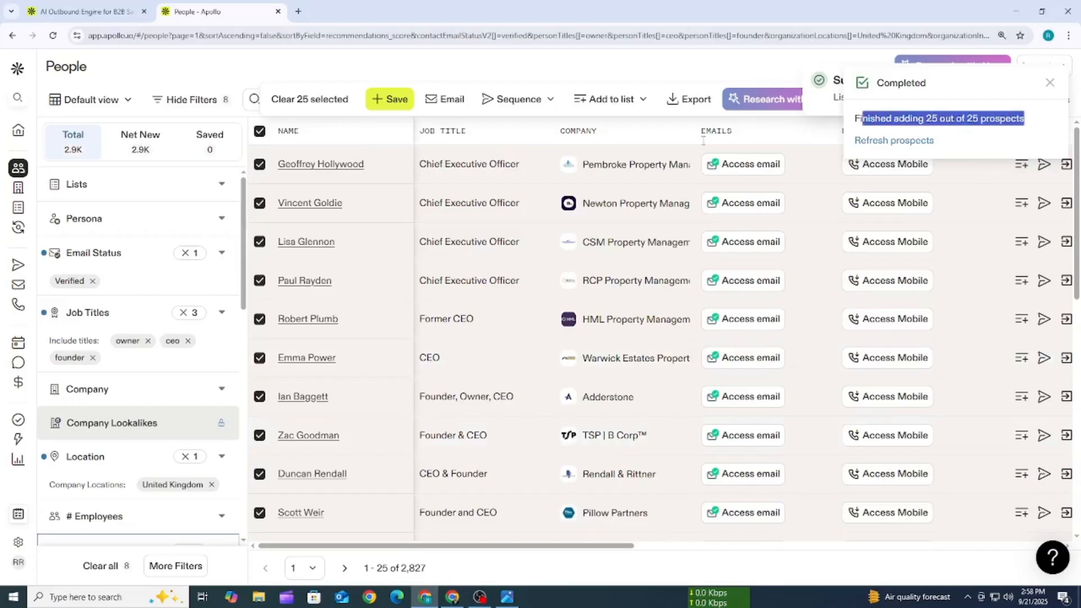
pyautogui.click(433, 76)
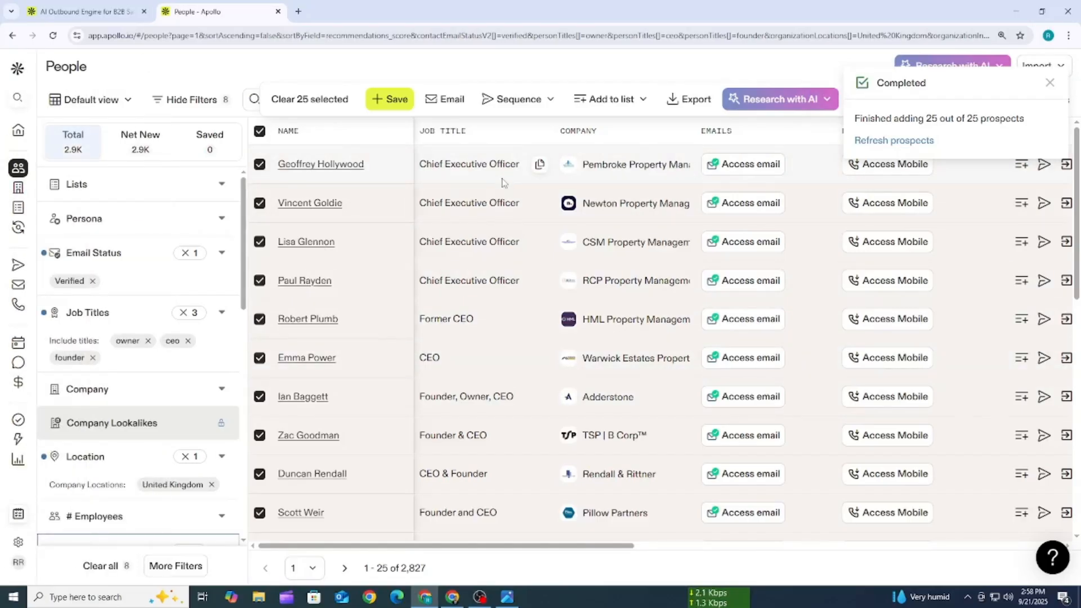
# - Open the Lists page in a new browser tab and switch to that tab
pyautogui.moveTo(13, 231)
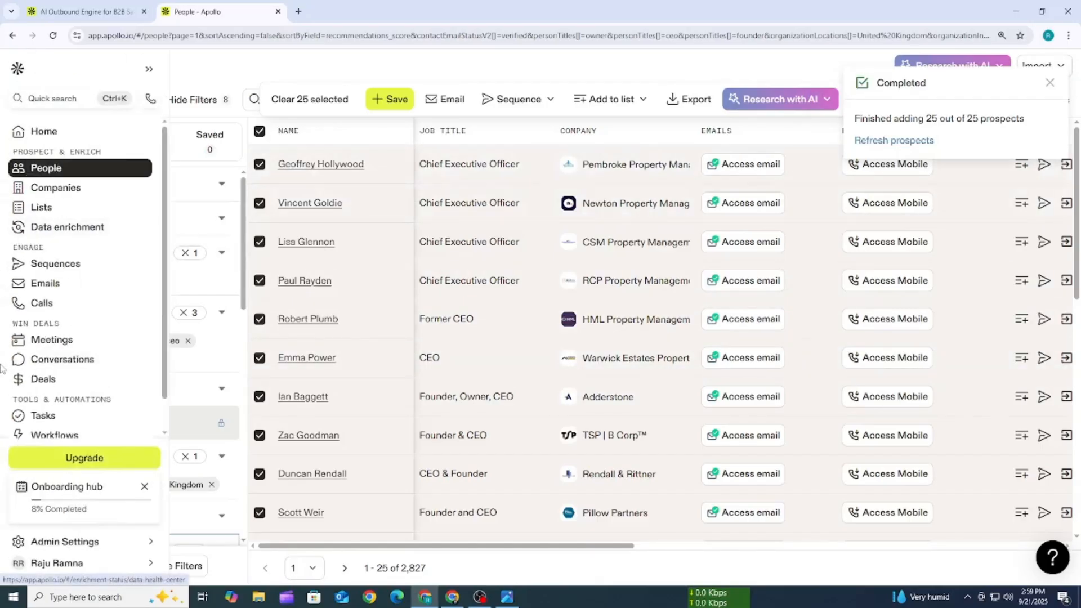
pyautogui.rightClick(43, 214)
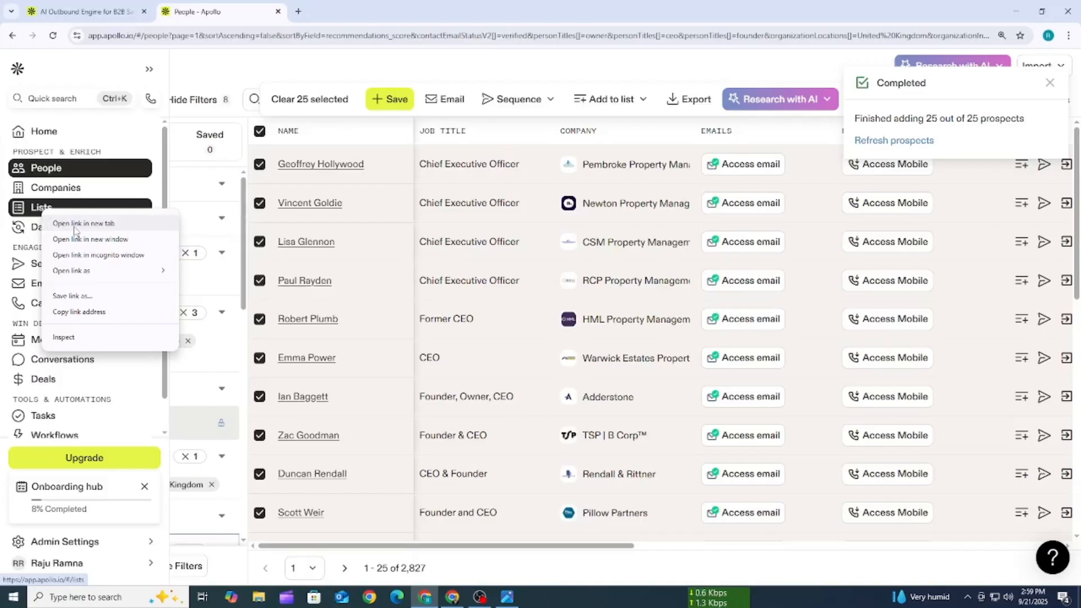
pyautogui.click(79, 223)
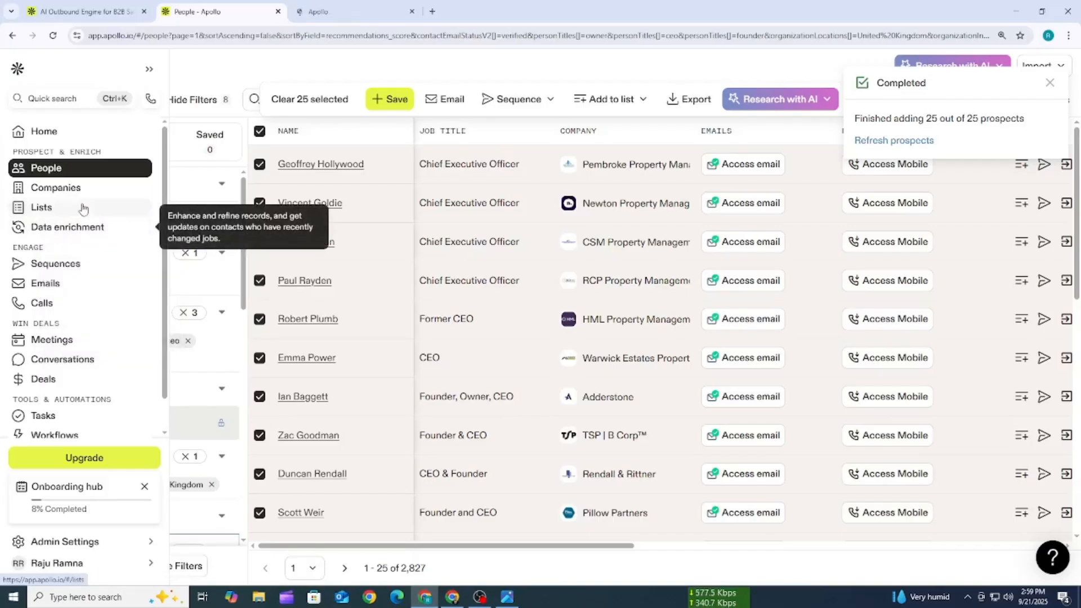
pyautogui.click(318, 10)
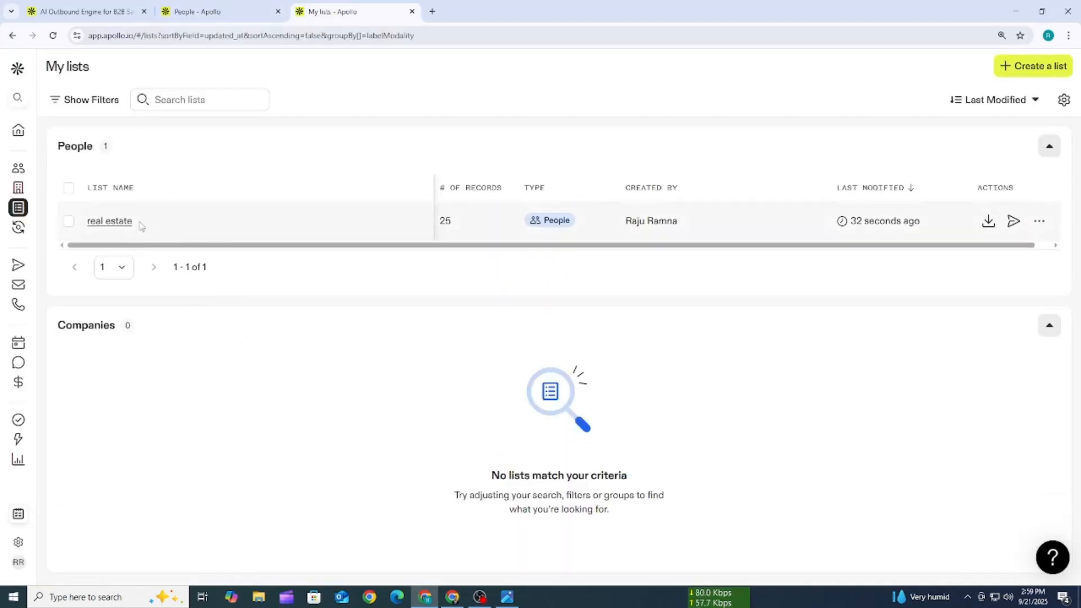
# - Check the real estate list's name and record count in My lists, and open the list to view its people
pyautogui.moveTo(141, 226); pyautogui.dragTo(86, 223)
pyautogui.click(309, 373)
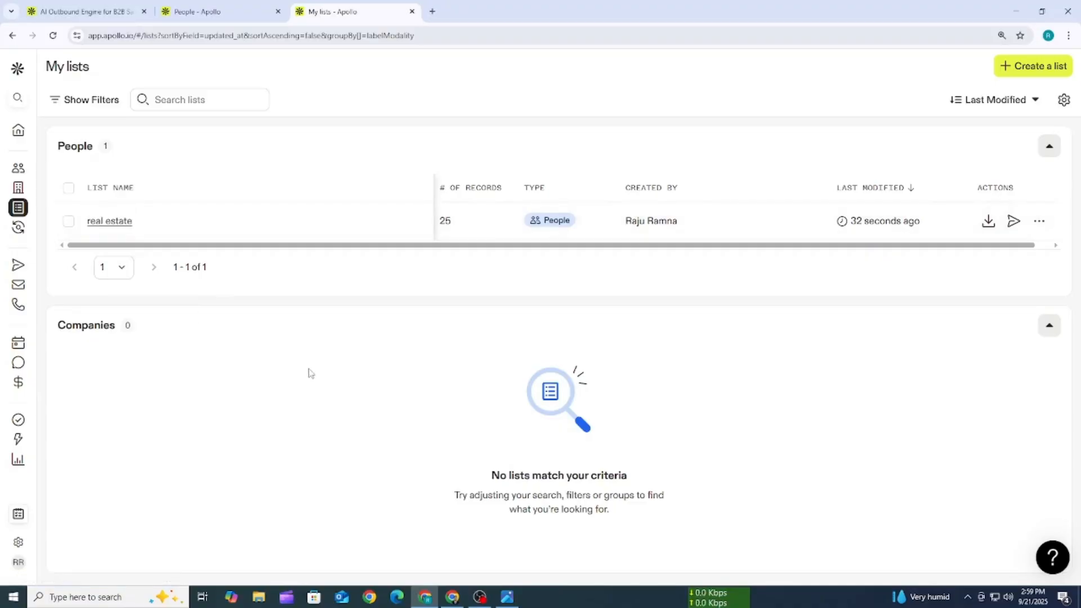
pyautogui.doubleClick(448, 221)
pyautogui.click(389, 340)
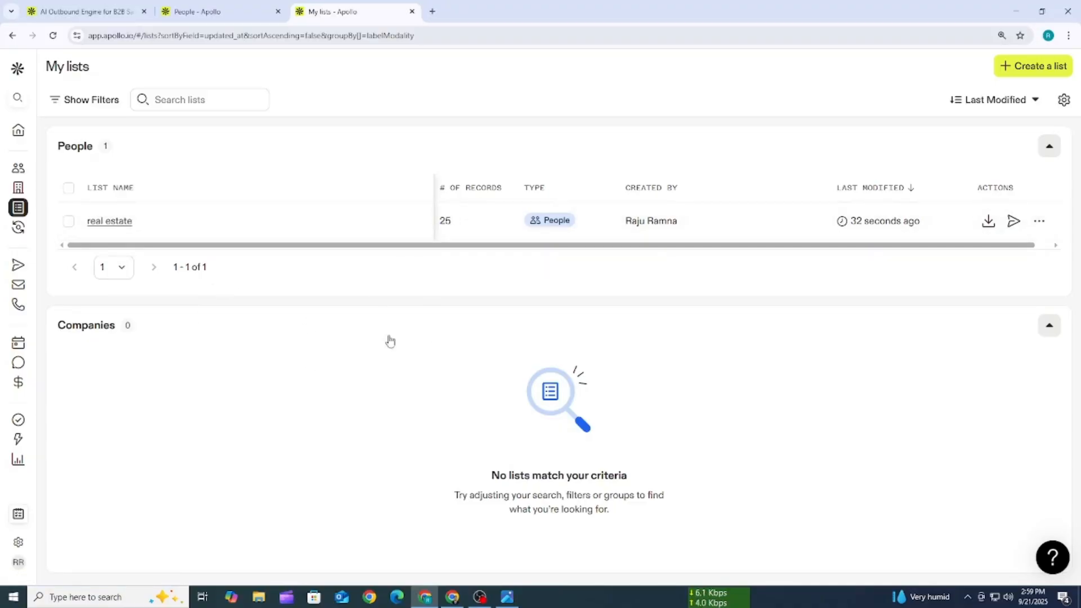
pyautogui.click(104, 223)
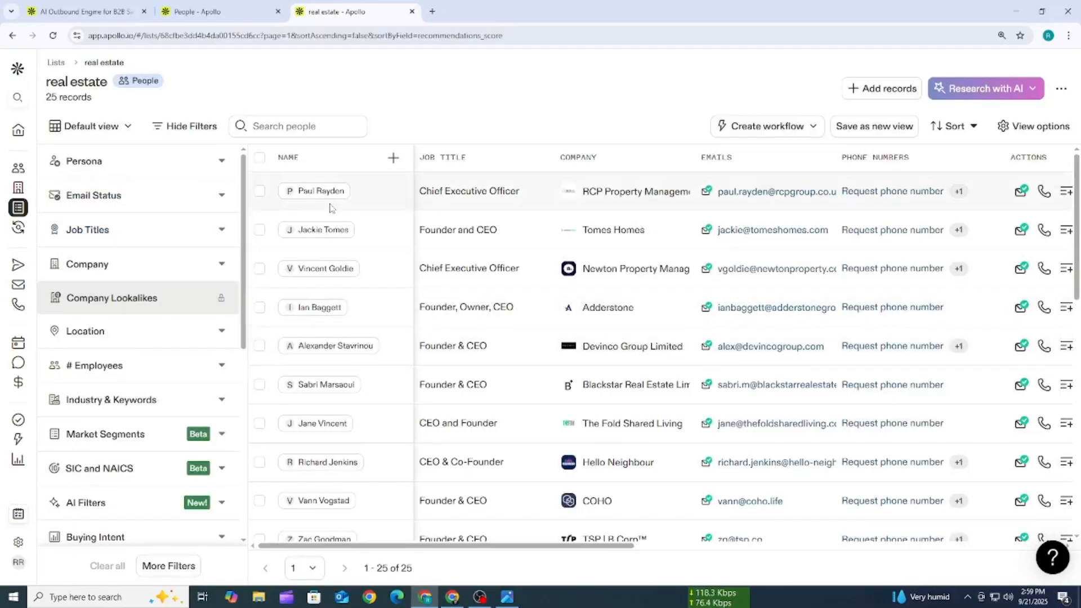
pyautogui.doubleClick(287, 157)
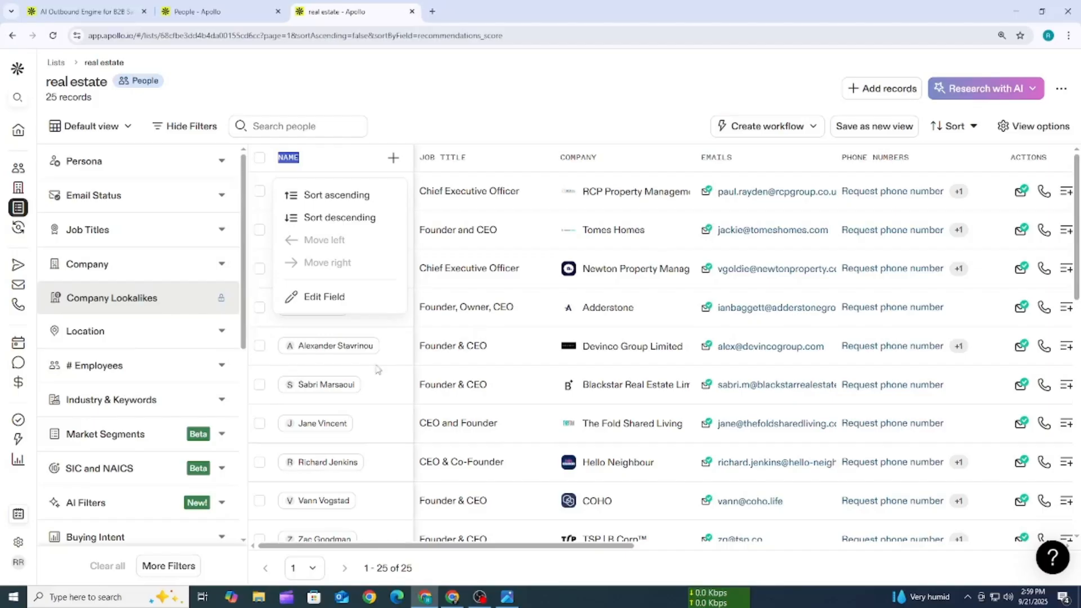
pyautogui.click(549, 95)
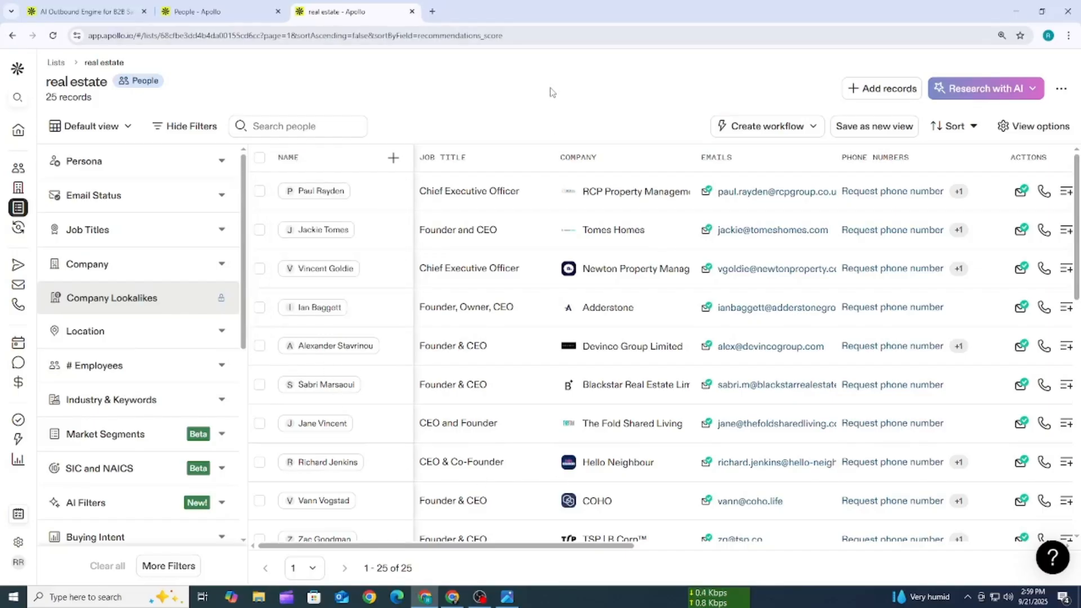
# - Select all 25 people in the real estate list
pyautogui.click(259, 159)
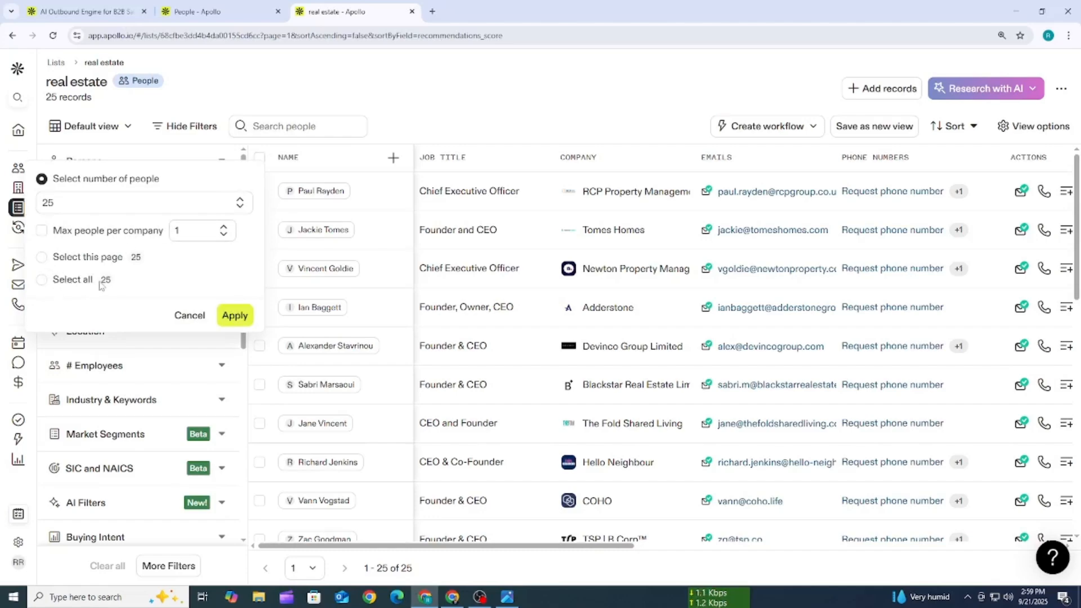
pyautogui.click(74, 282)
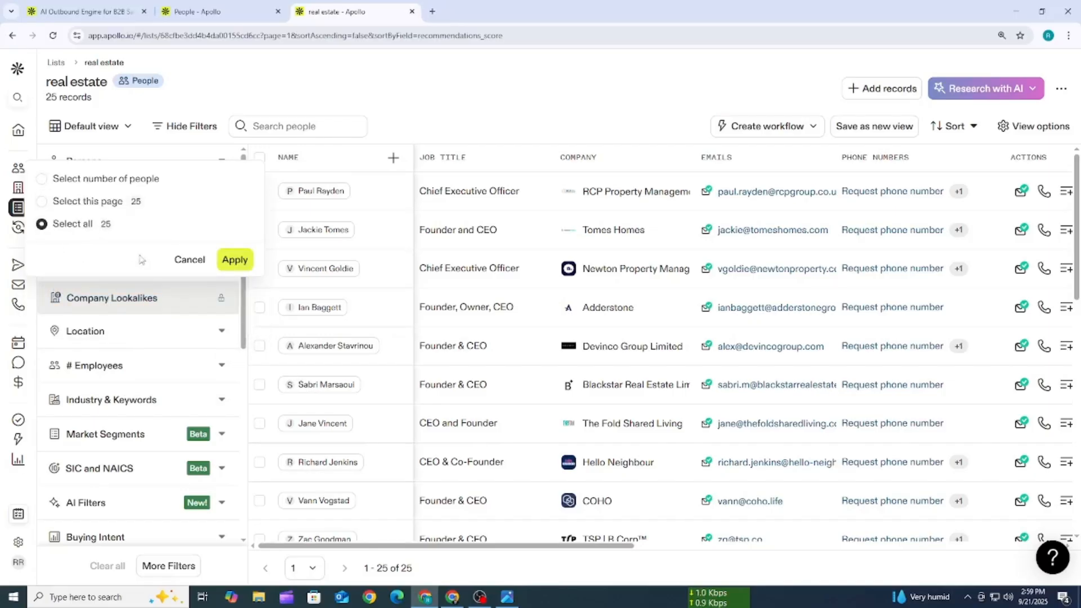
pyautogui.click(234, 260)
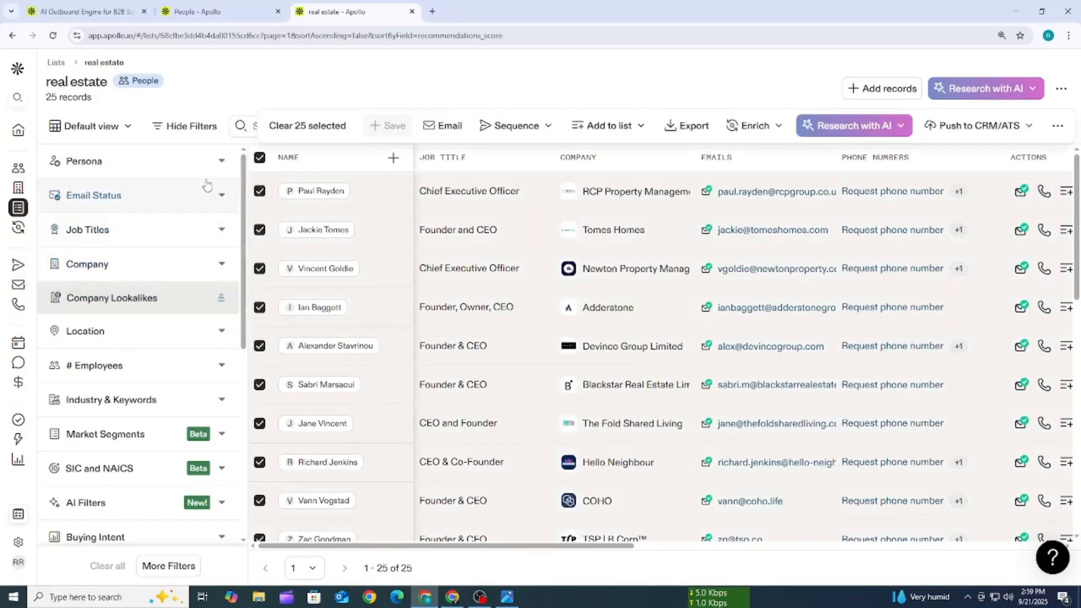
# - Export the selected records to CSV with verified emails only, download the file and open it in Excel
pyautogui.click(690, 126)
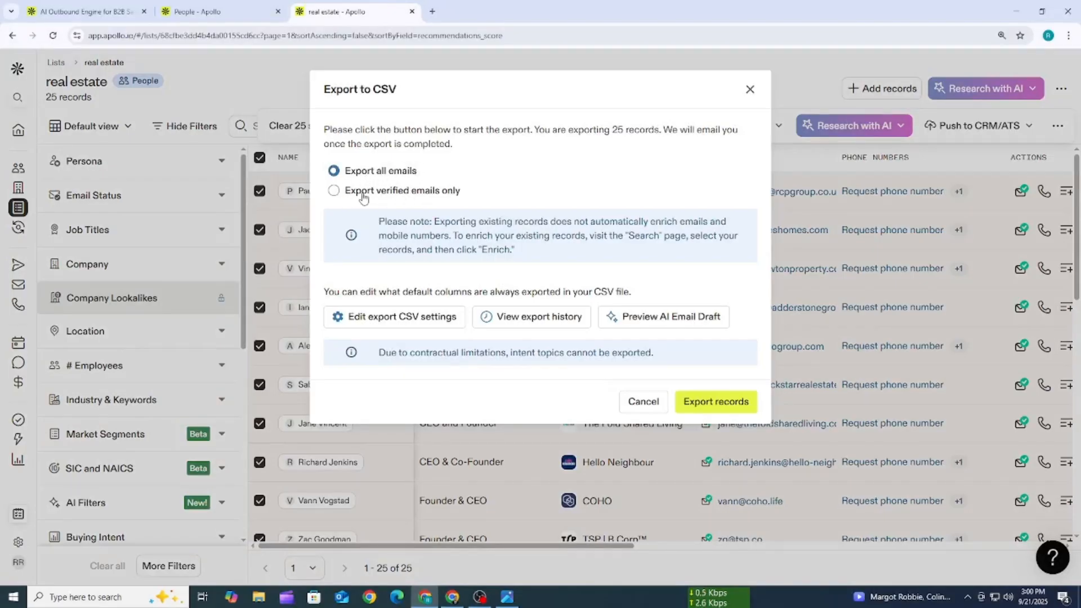
pyautogui.click(334, 191)
pyautogui.click(721, 403)
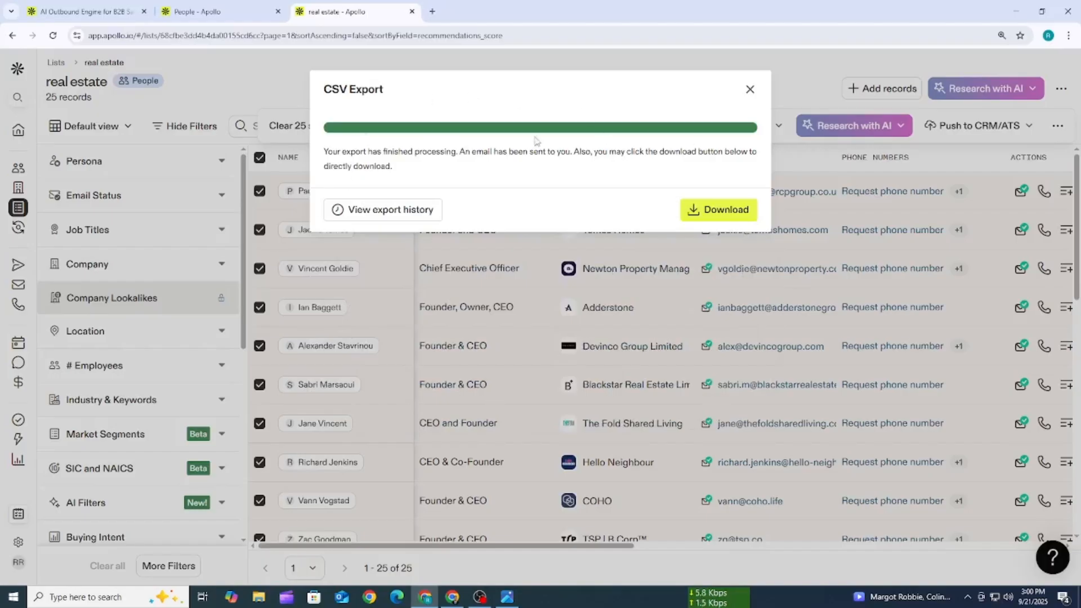
pyautogui.click(722, 219)
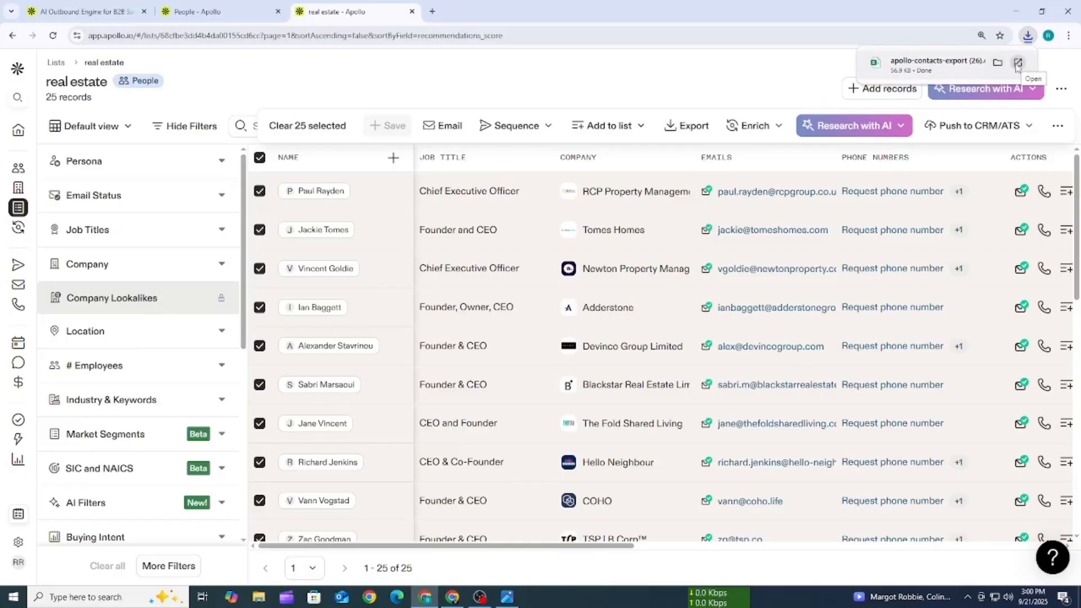
pyautogui.click(1018, 63)
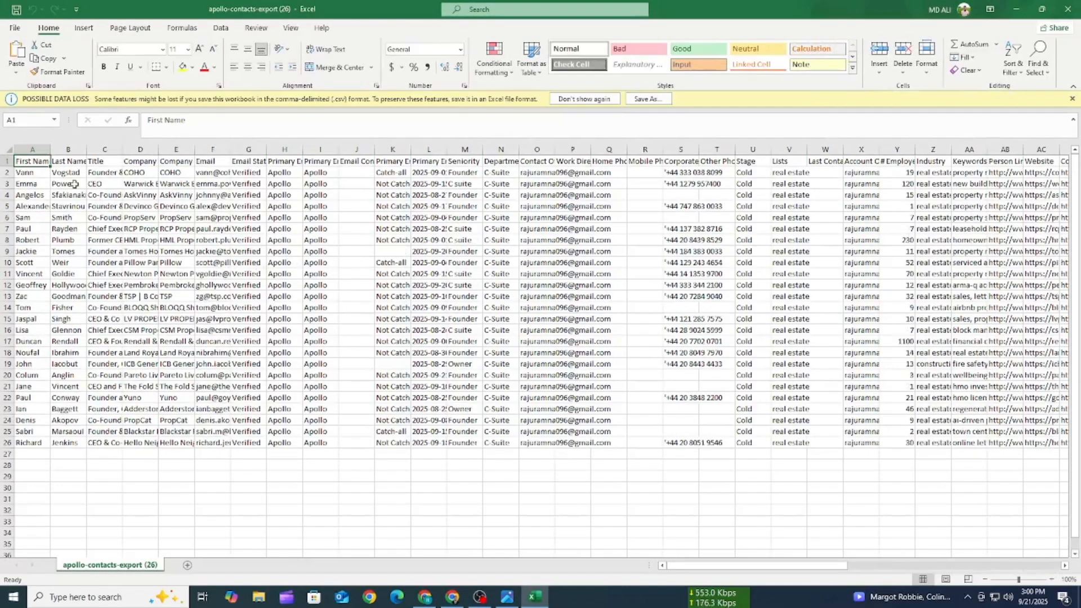
pyautogui.hotkey('ctrl', 'shift', '+')
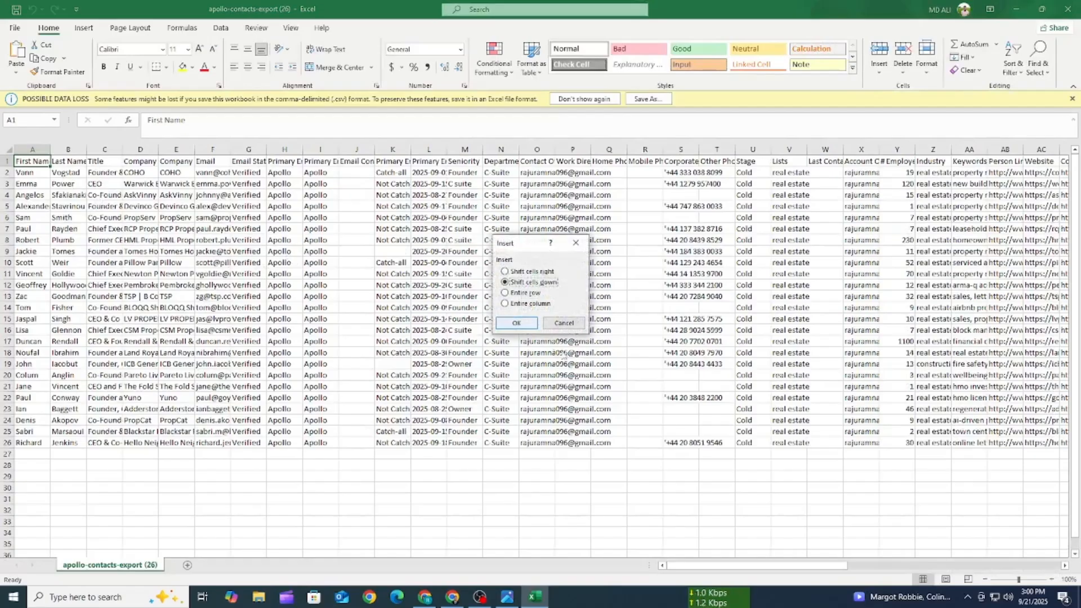
pyautogui.click(570, 325)
pyautogui.click(250, 401)
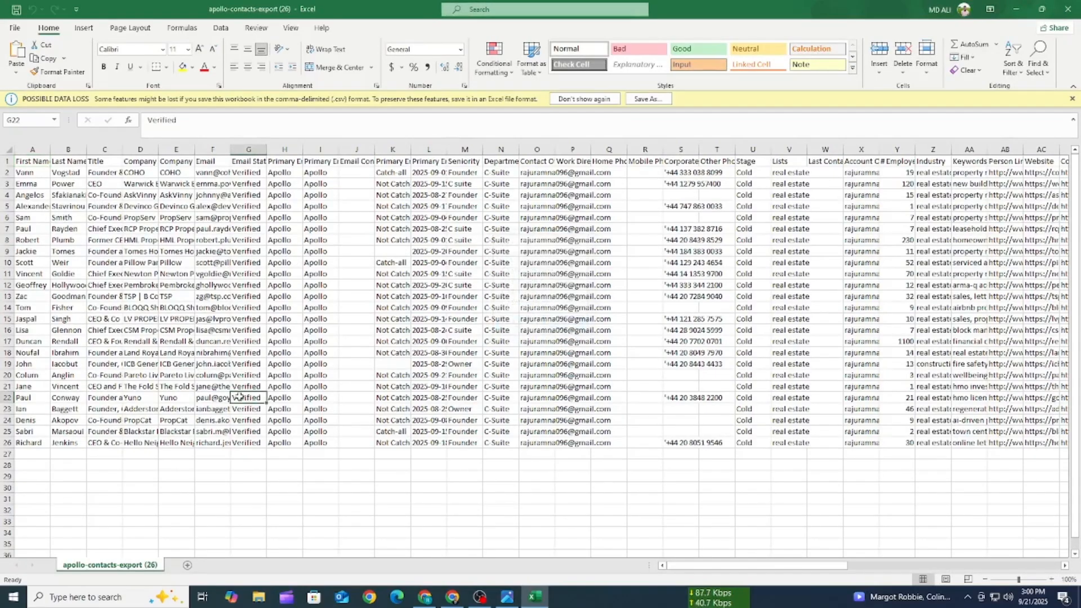
# - Widen the First Name and Last Name columns so the names show in full, and highlight their entries
pyautogui.doubleClick(47, 151)
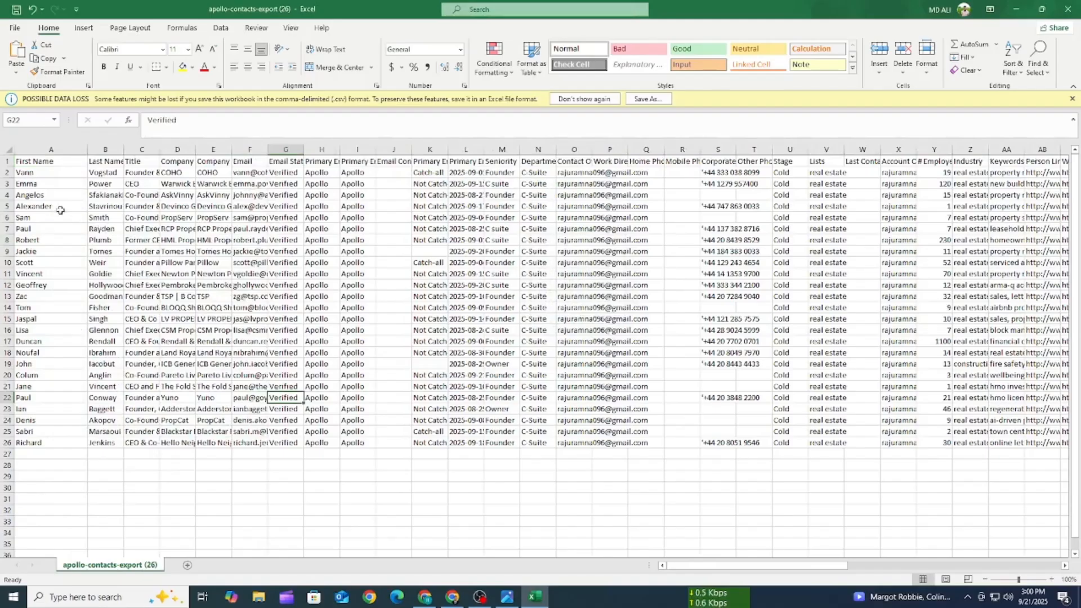
pyautogui.click(45, 163)
pyautogui.hotkey('shift', 'Down')
pyautogui.hotkey('shift', 'Down')
pyautogui.hotkey('shift', 'Down')
pyautogui.hotkey('shift', 'Down')
pyautogui.hotkey('shift', 'Down')
pyautogui.hotkey('shift', 'Down')
pyautogui.hotkey('shift', 'Down')
pyautogui.hotkey('shift', 'Down')
pyautogui.hotkey('shift', 'Down')
pyautogui.hotkey('shift', 'Down')
pyautogui.hotkey('shift', 'Down')
pyautogui.hotkey('shift', 'Down')
pyautogui.hotkey('shift', 'Down')
pyautogui.hotkey('shift', 'Down')
pyautogui.hotkey('shift', 'Down')
pyautogui.hotkey('shift', 'Down')
pyautogui.hotkey('shift', 'Down')
pyautogui.hotkey('shift', 'Down')
pyautogui.hotkey('shift', 'Down')
pyautogui.hotkey('shift', 'Down')
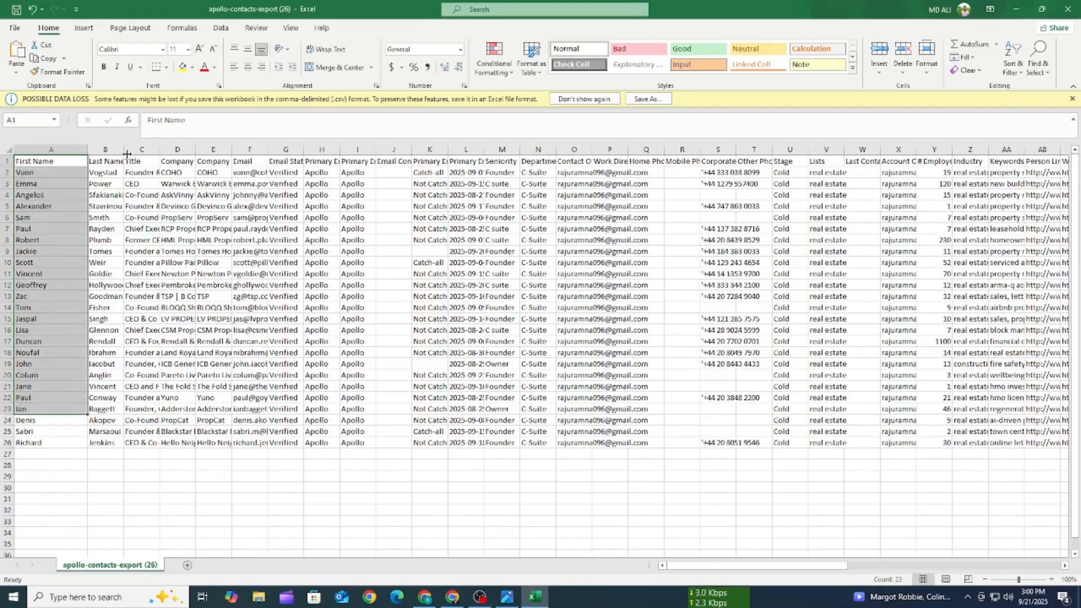
pyautogui.moveTo(127, 154); pyautogui.dragTo(107, 421)
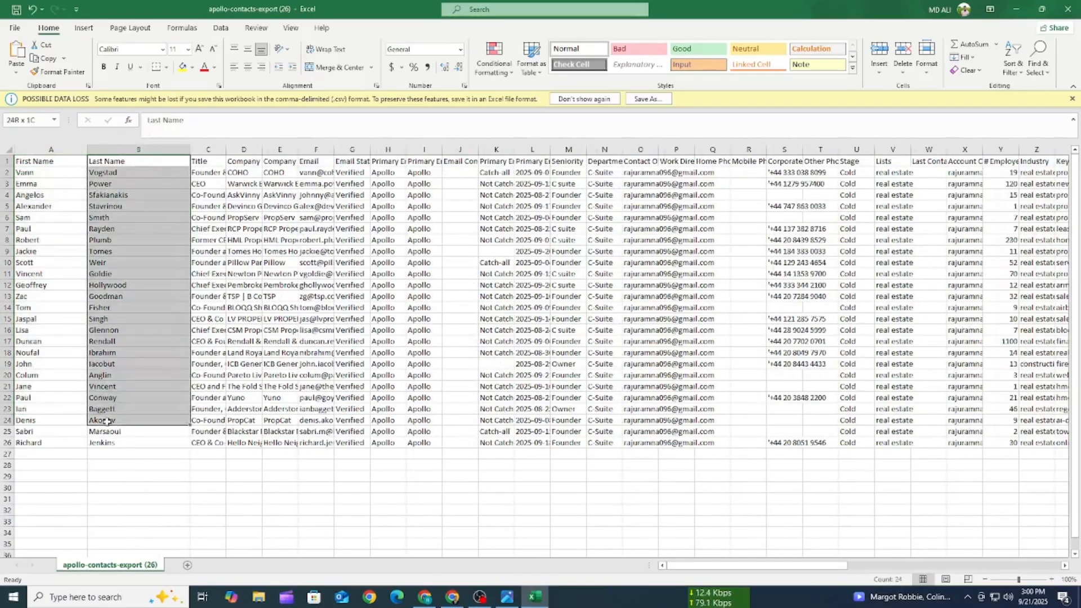
pyautogui.click(133, 454)
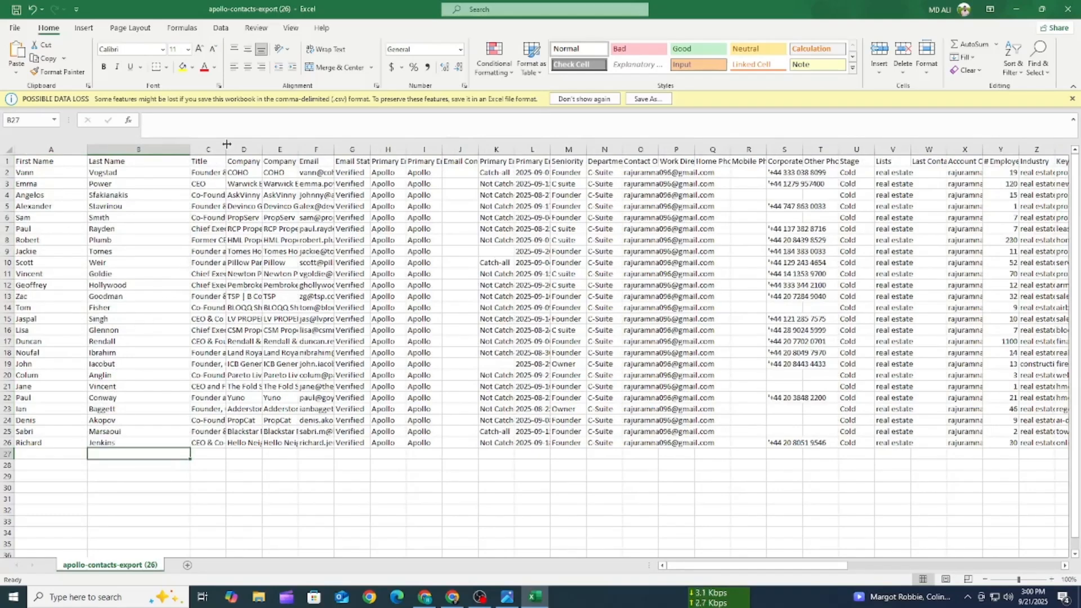
# - Widen the Title and Company columns to make the job titles and company names readable
pyautogui.moveTo(227, 145); pyautogui.dragTo(292, 145)
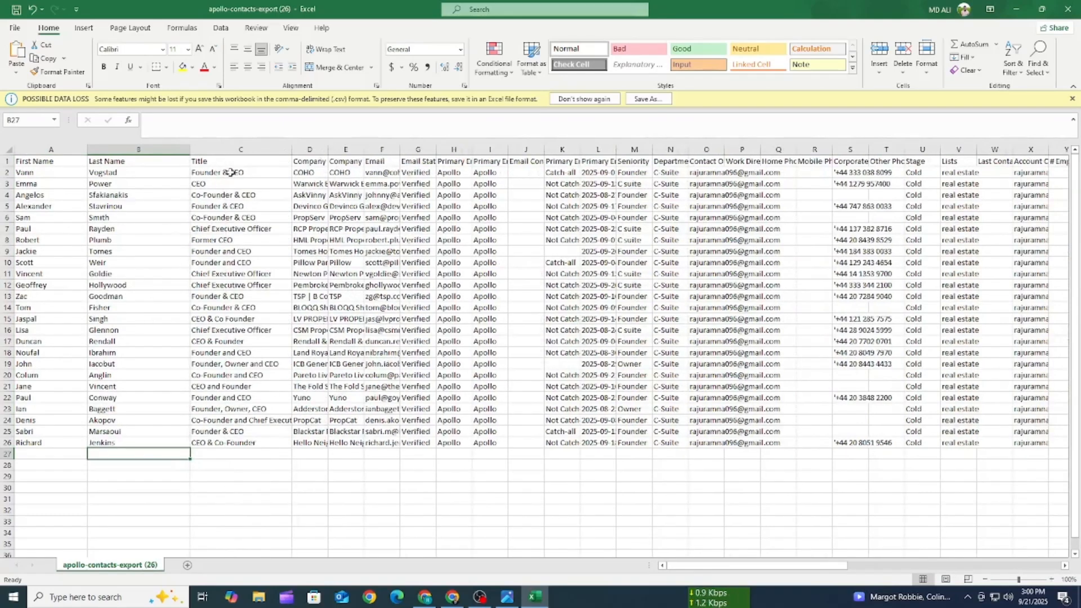
pyautogui.moveTo(233, 169); pyautogui.dragTo(217, 444)
pyautogui.click(250, 479)
pyautogui.moveTo(330, 150); pyautogui.dragTo(322, 431)
pyautogui.click(332, 454)
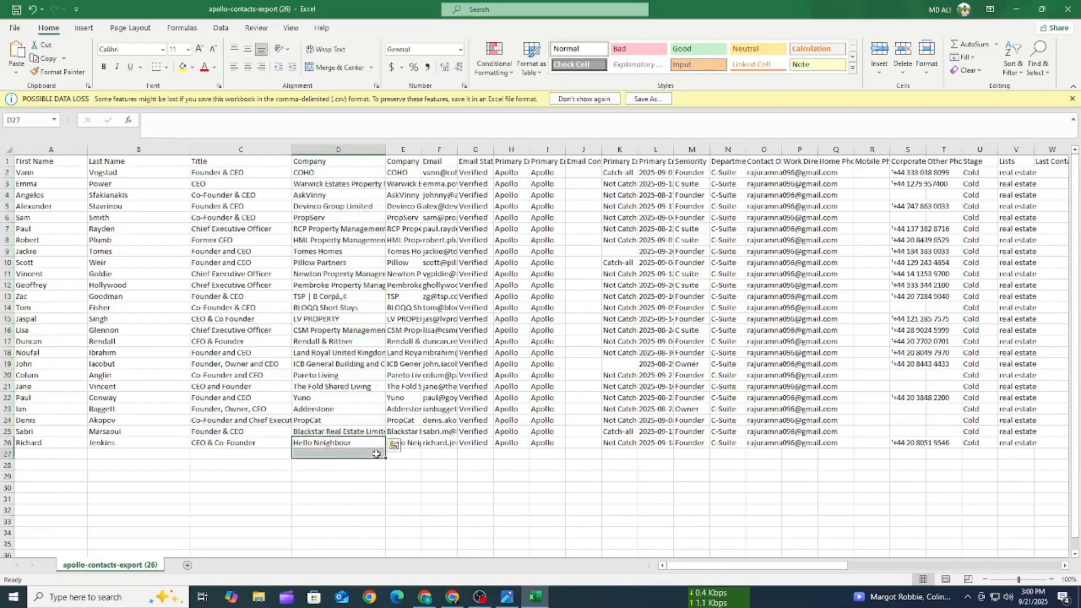
# - Widen the Company Name for Emails and Email columns, and highlight the email addresses for review
pyautogui.moveTo(421, 150); pyautogui.dragTo(524, 445)
pyautogui.click(449, 465)
pyautogui.moveTo(555, 148); pyautogui.dragTo(697, 148)
pyautogui.moveTo(563, 172); pyautogui.dragTo(591, 444)
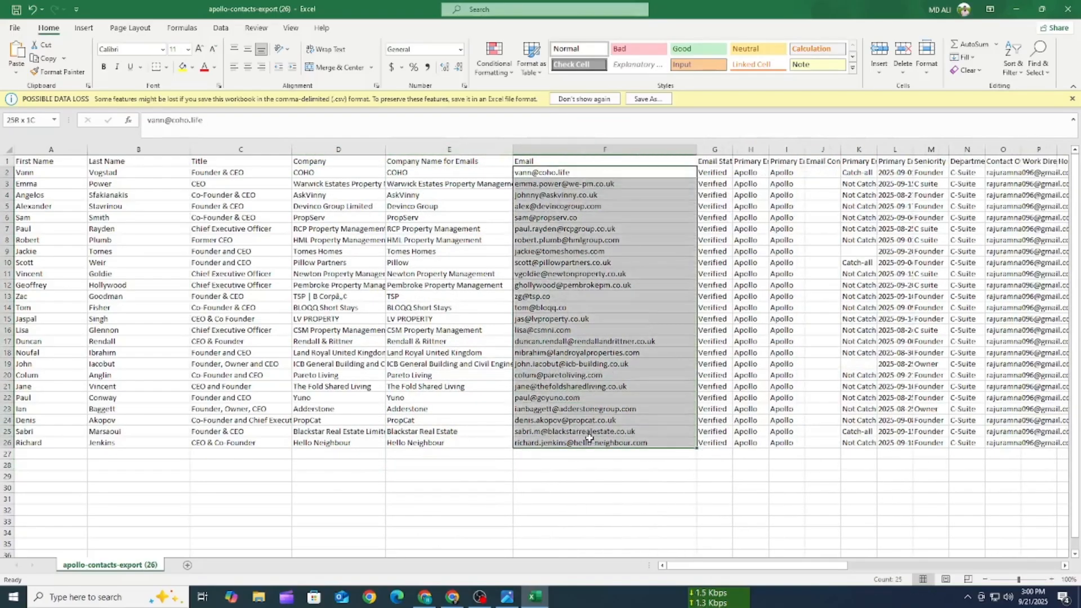
pyautogui.click(34, 169)
pyautogui.moveTo(34, 169); pyautogui.dragTo(253, 421)
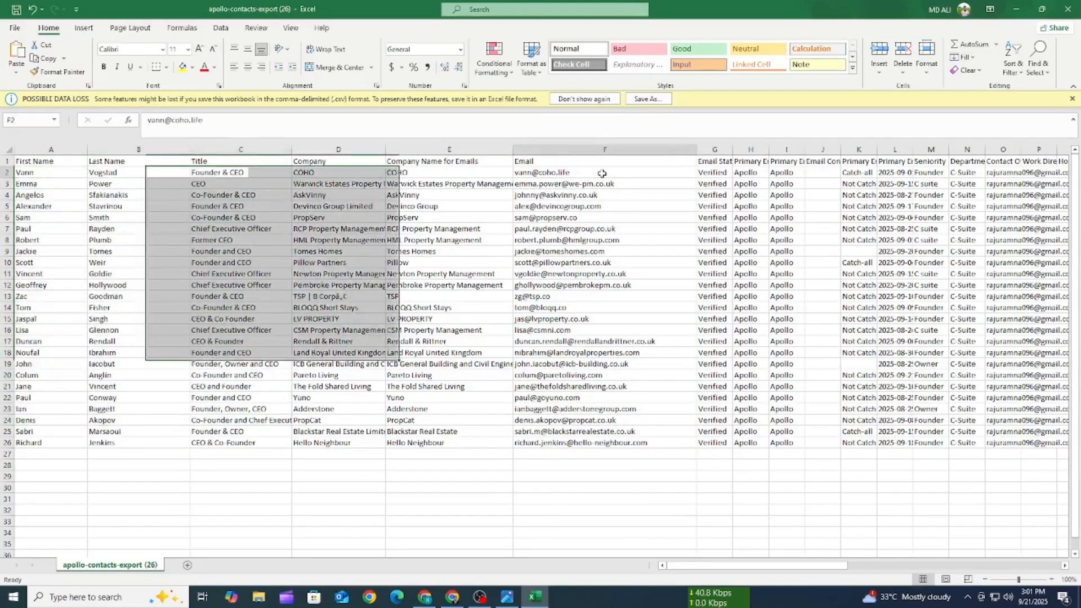
pyautogui.moveTo(563, 173); pyautogui.dragTo(559, 398)
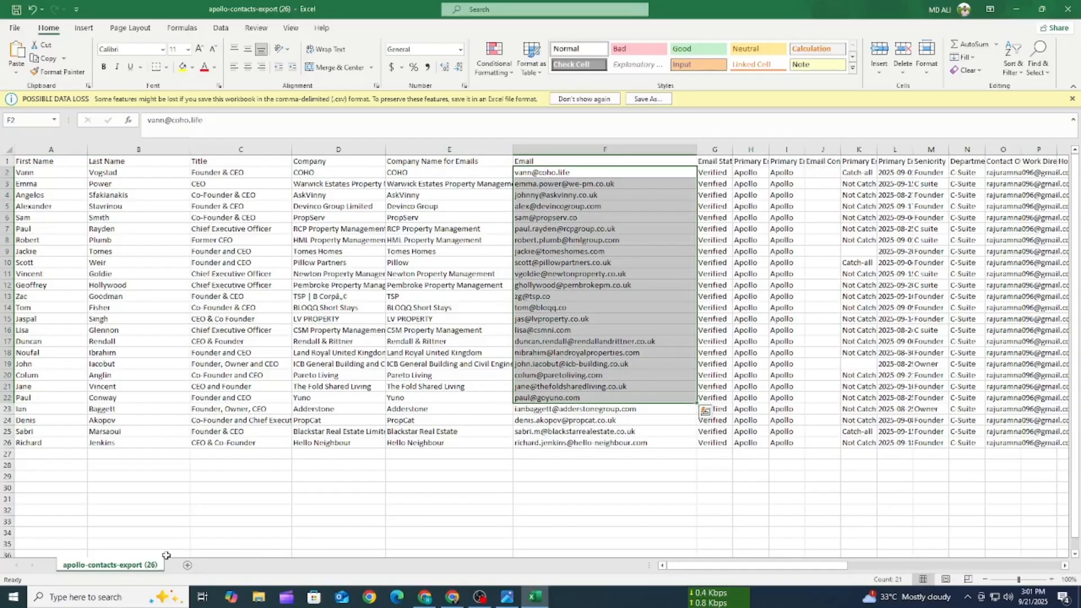
# - Widen the Corporate Phone column and highlight its phone numbers in rows 2 to 26
pyautogui.moveTo(802, 565); pyautogui.dragTo(824, 559)
pyautogui.moveTo(795, 149); pyautogui.dragTo(896, 149)
pyautogui.moveTo(833, 173); pyautogui.dragTo(805, 444)
# - Widen the # Employees and Industry columns so their headers and entries show in full
pyautogui.hscroll(5, 716, 431)
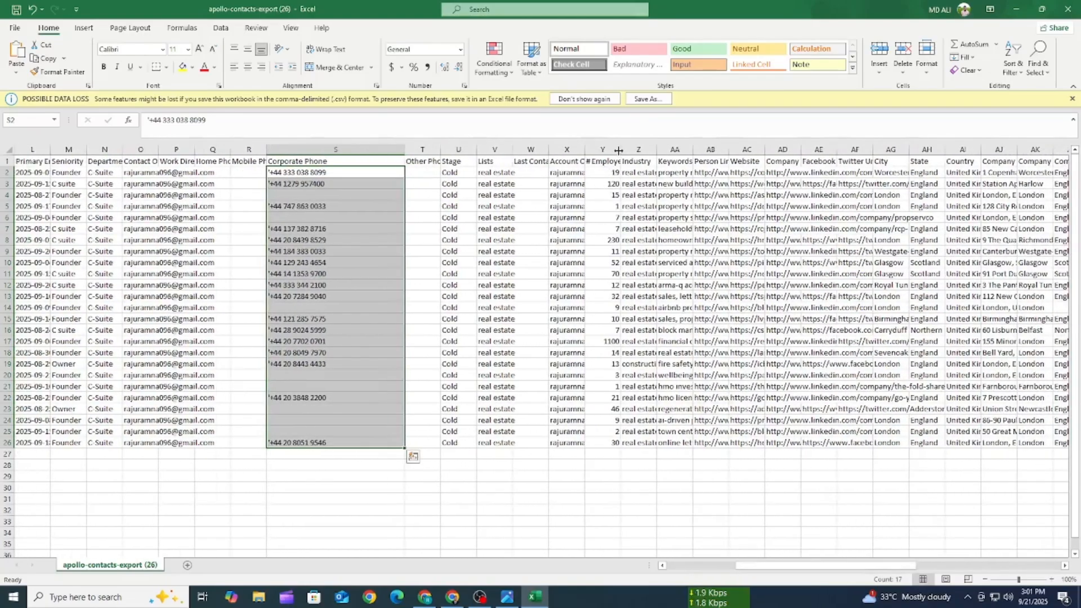
pyautogui.moveTo(618, 150); pyautogui.dragTo(698, 151)
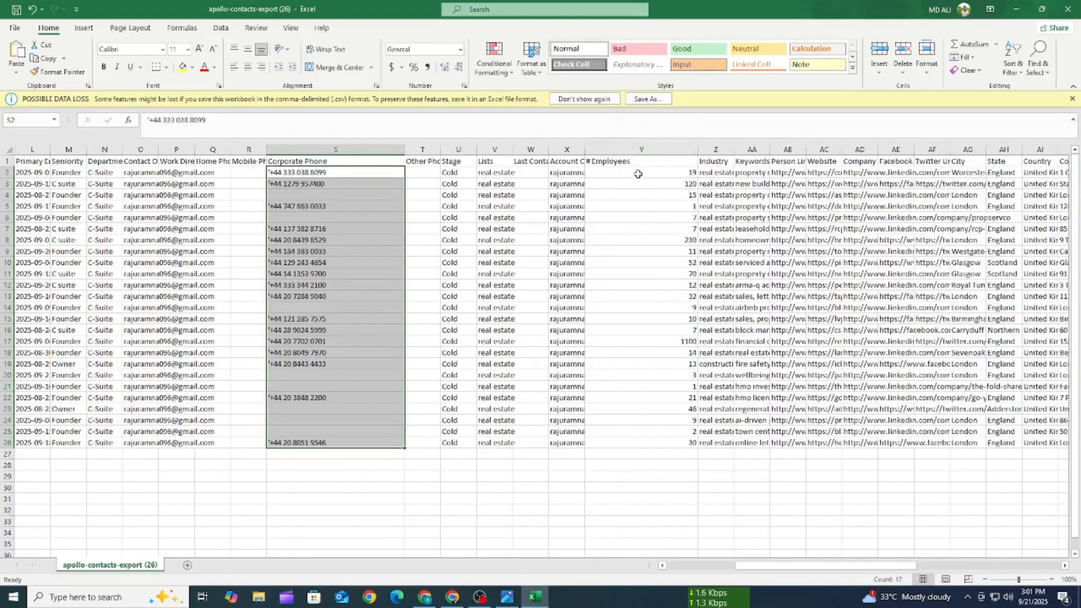
pyautogui.moveTo(637, 174); pyautogui.dragTo(613, 445)
pyautogui.click(597, 495)
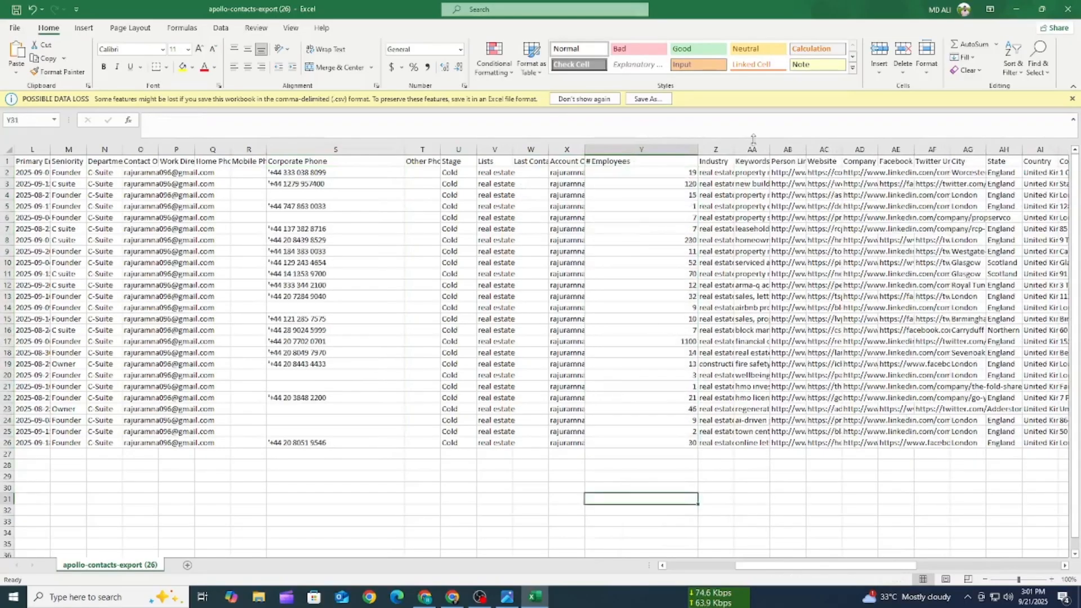
pyautogui.moveTo(734, 150); pyautogui.dragTo(806, 150)
pyautogui.moveTo(732, 172); pyautogui.dragTo(723, 443)
pyautogui.click(715, 477)
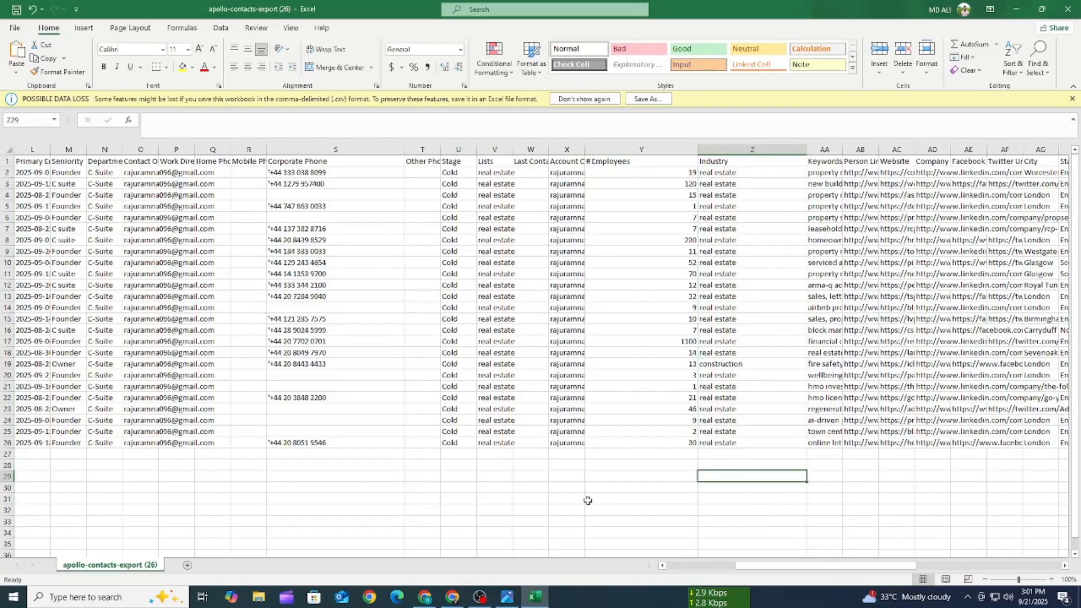
# - Widen the Person Linkedin Url column, highlight its profile links, and return to the start of the sheet
pyautogui.moveTo(798, 565); pyautogui.dragTo(846, 564)
pyautogui.moveTo(488, 149); pyautogui.dragTo(612, 148)
pyautogui.moveTo(551, 172); pyautogui.dragTo(540, 444)
pyautogui.moveTo(805, 565); pyautogui.dragTo(426, 559)
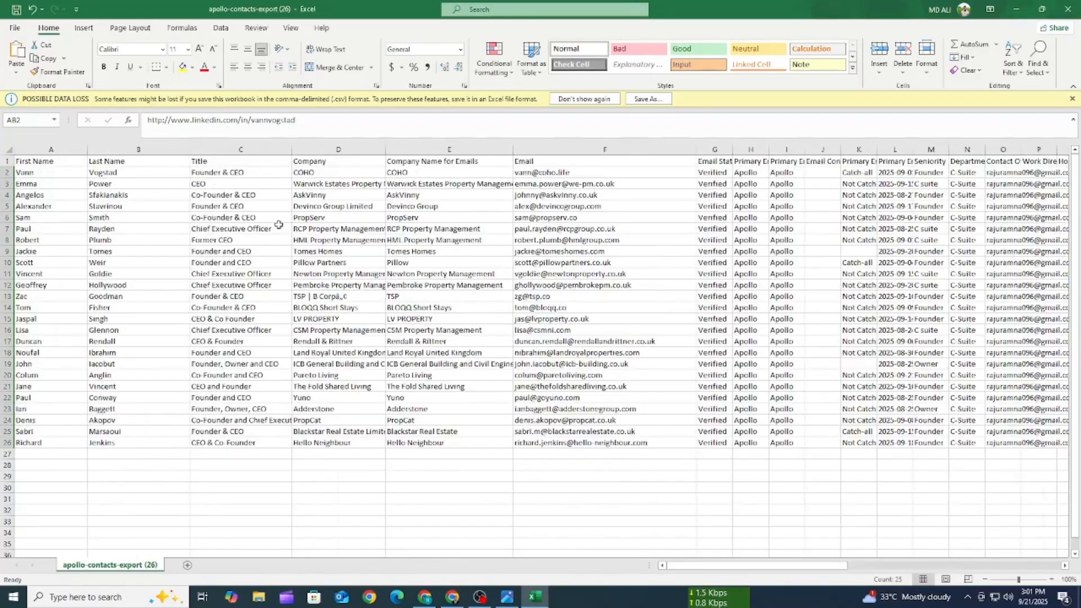
# - Highlight the last names and titles for review, and widen the Website column so its URLs show in full
pyautogui.moveTo(253, 175); pyautogui.dragTo(93, 423)
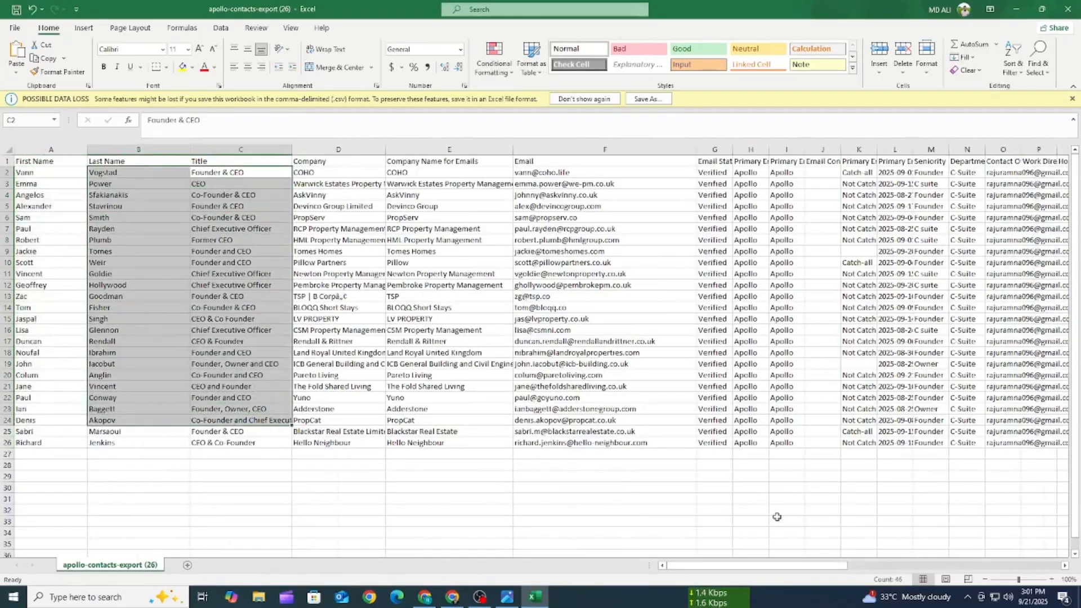
pyautogui.moveTo(809, 565); pyautogui.dragTo(869, 509)
pyautogui.moveTo(930, 174); pyautogui.dragTo(817, 408)
pyautogui.moveTo(753, 566); pyautogui.dragTo(797, 568)
pyautogui.moveTo(856, 151); pyautogui.dragTo(959, 150)
pyautogui.moveTo(881, 174); pyautogui.dragTo(828, 445)
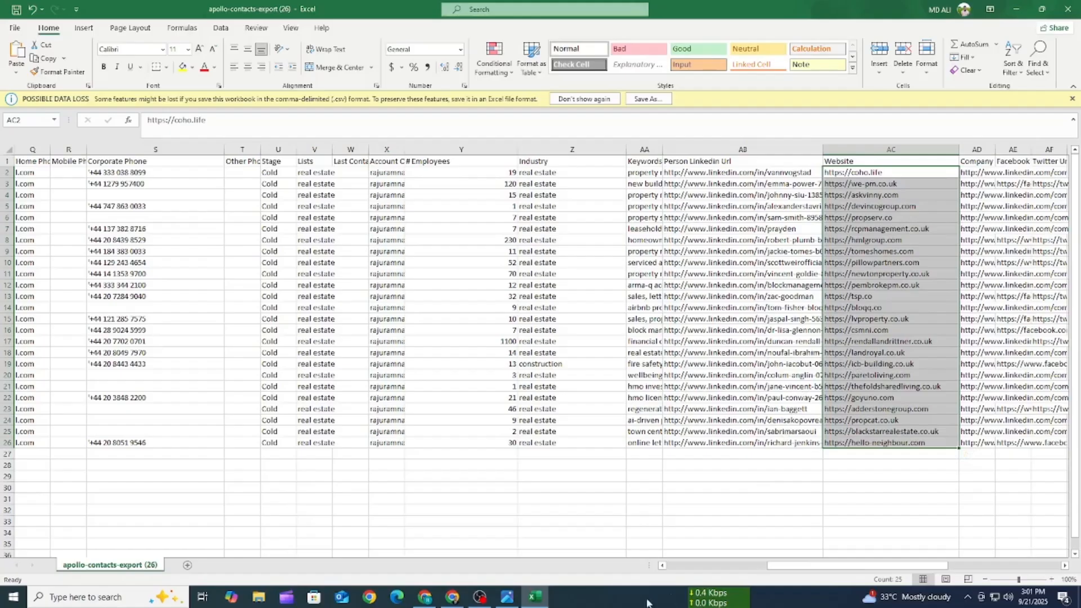
# - Widen the Company Linkedin Url column to show more of each company link
pyautogui.moveTo(785, 568); pyautogui.dragTo(815, 568)
pyautogui.moveTo(694, 170); pyautogui.dragTo(777, 165)
pyautogui.click(813, 283)
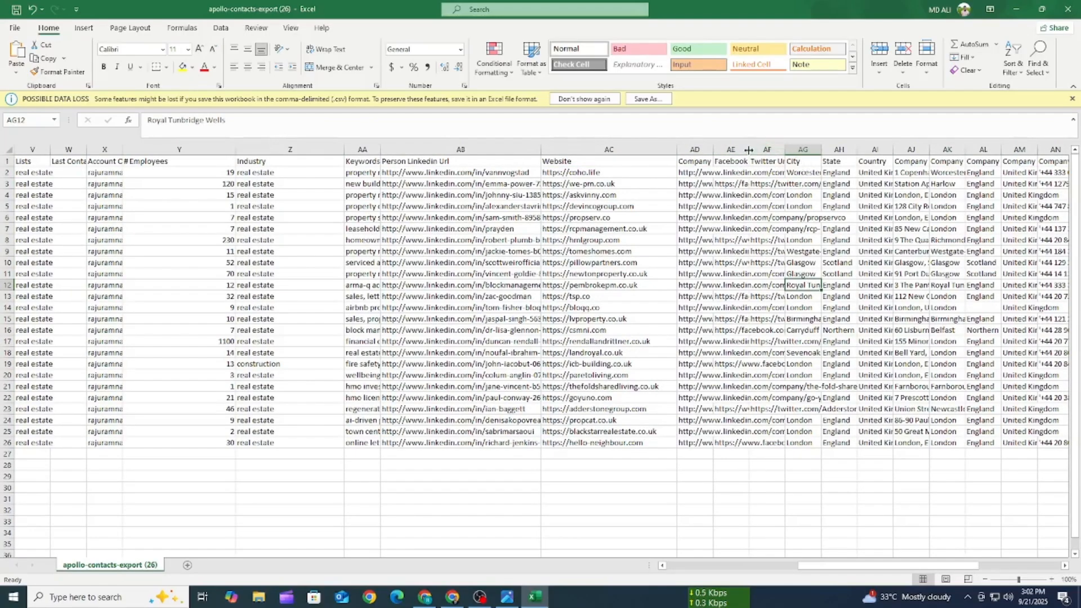
pyautogui.moveTo(714, 149); pyautogui.dragTo(753, 150)
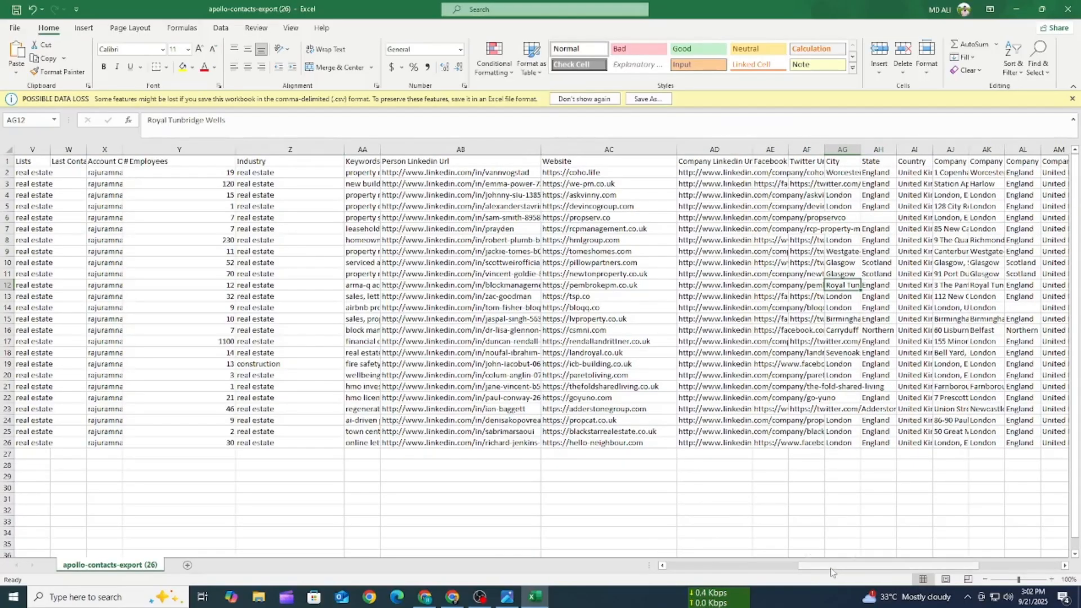
# - Widen the Company City and Company Address columns, and highlight the address entries
pyautogui.hscroll(4, 507, 256)
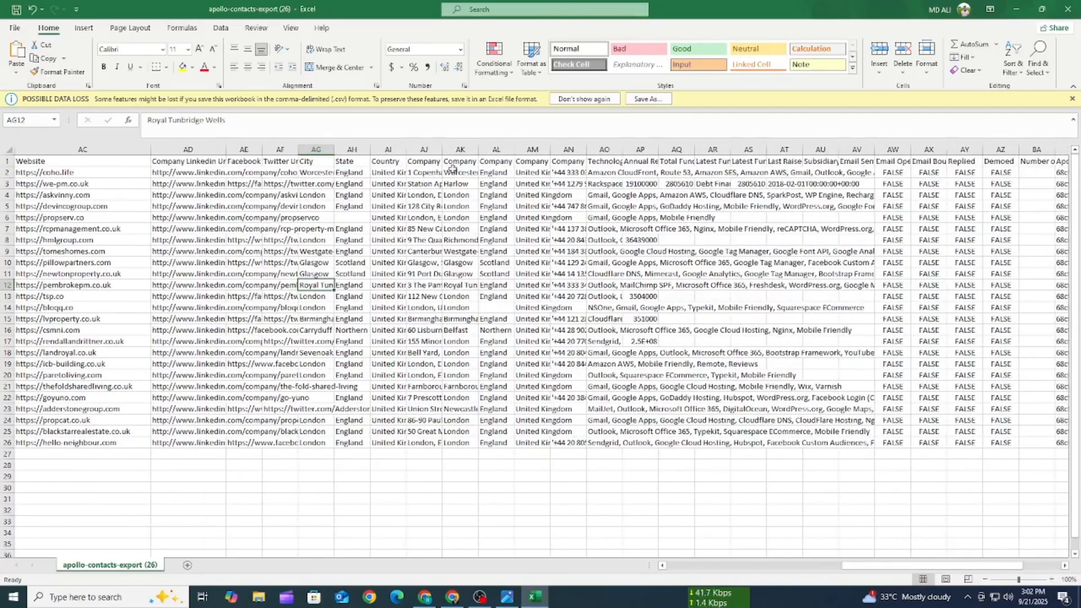
pyautogui.moveTo(481, 149); pyautogui.dragTo(564, 150)
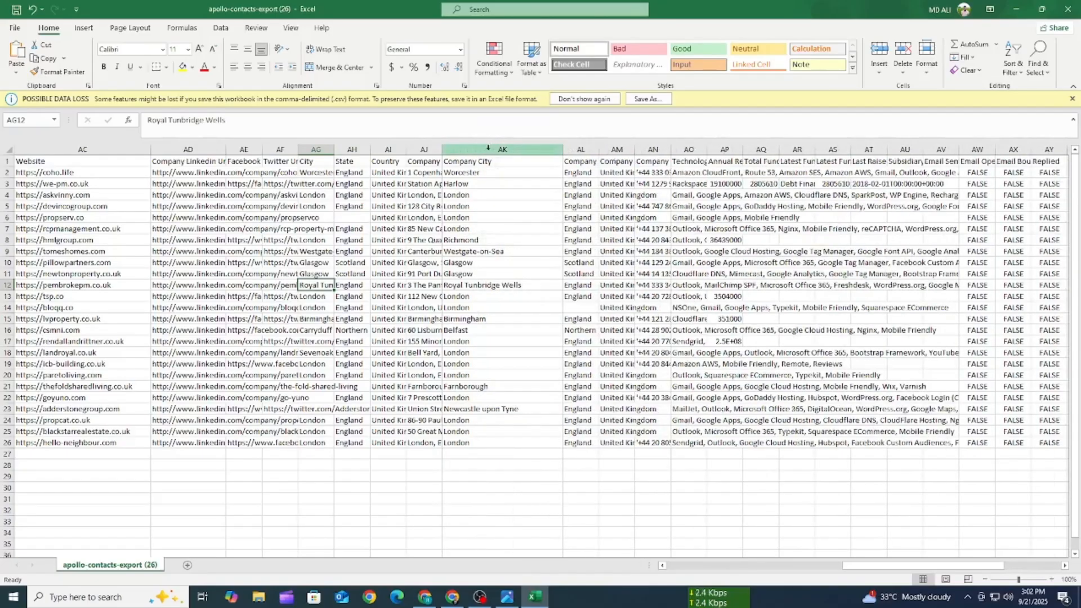
pyautogui.moveTo(427, 148); pyautogui.dragTo(570, 153)
pyautogui.click(500, 274)
pyautogui.moveTo(507, 162); pyautogui.dragTo(504, 454)
pyautogui.click(505, 496)
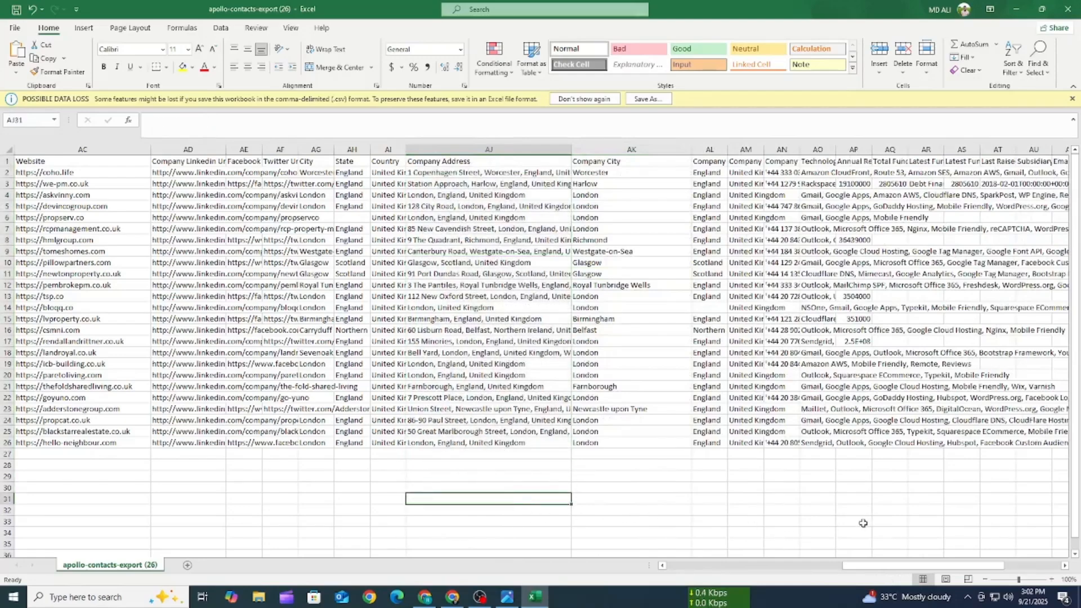
# - Widen the company phone number column (AN) and highlight its entries
pyautogui.moveTo(798, 148); pyautogui.dragTo(901, 148)
pyautogui.moveTo(833, 162); pyautogui.dragTo(820, 445)
pyautogui.click(787, 498)
# - Return to the first columns and highlight the exported contact rows from row 1 to review the whole data set
pyautogui.moveTo(920, 566); pyautogui.dragTo(744, 566)
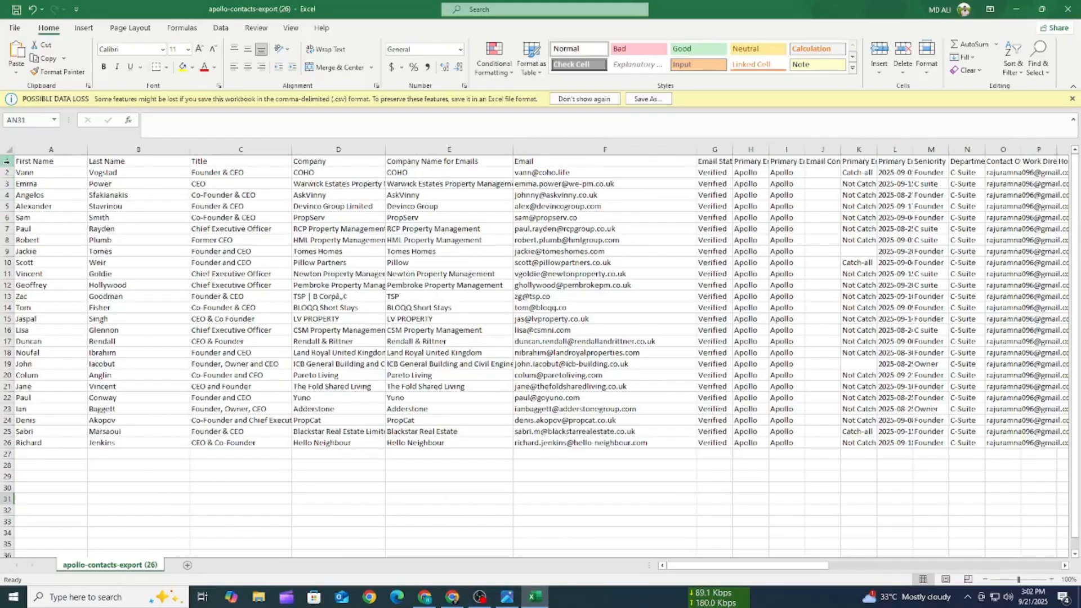
pyautogui.moveTo(7, 161); pyautogui.dragTo(7, 442)
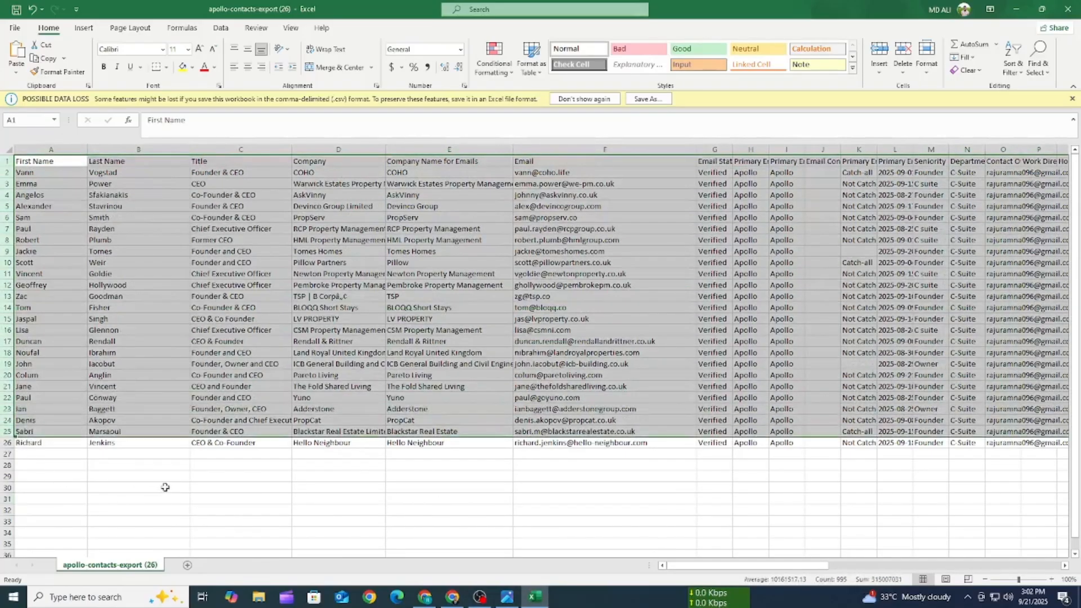
pyautogui.click(183, 488)
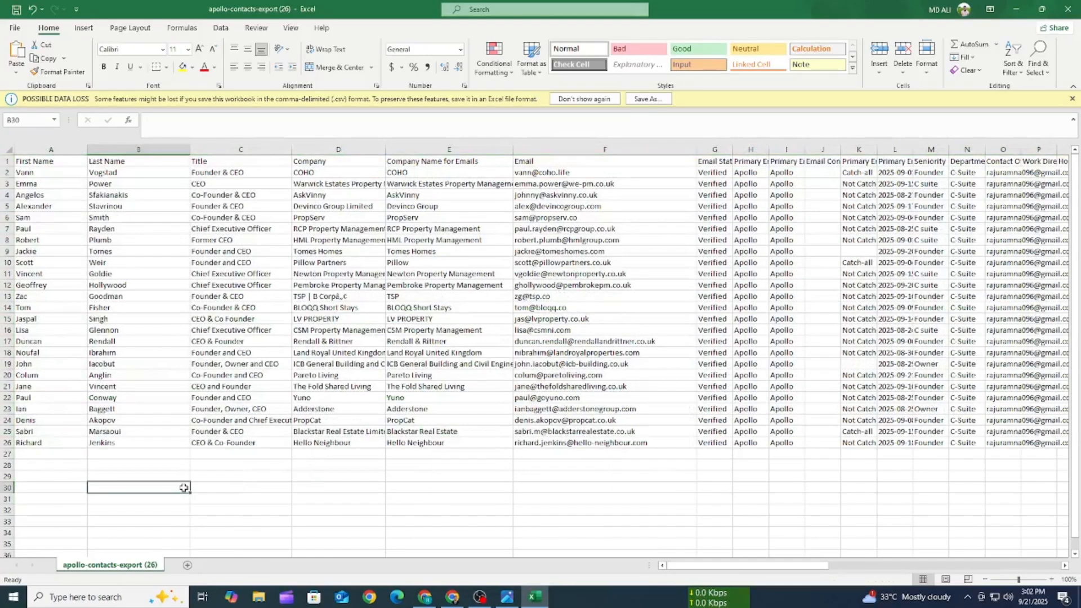
# - Switch back to Apollo in the browser and look through the selected people in the real estate list
pyautogui.click(453, 602)
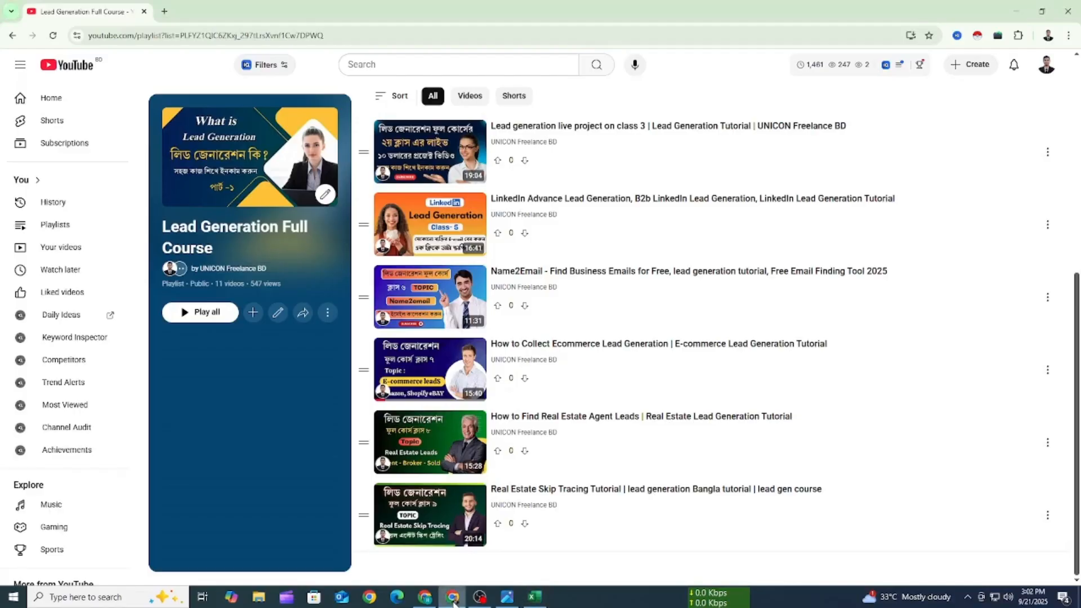
pyautogui.click(425, 600)
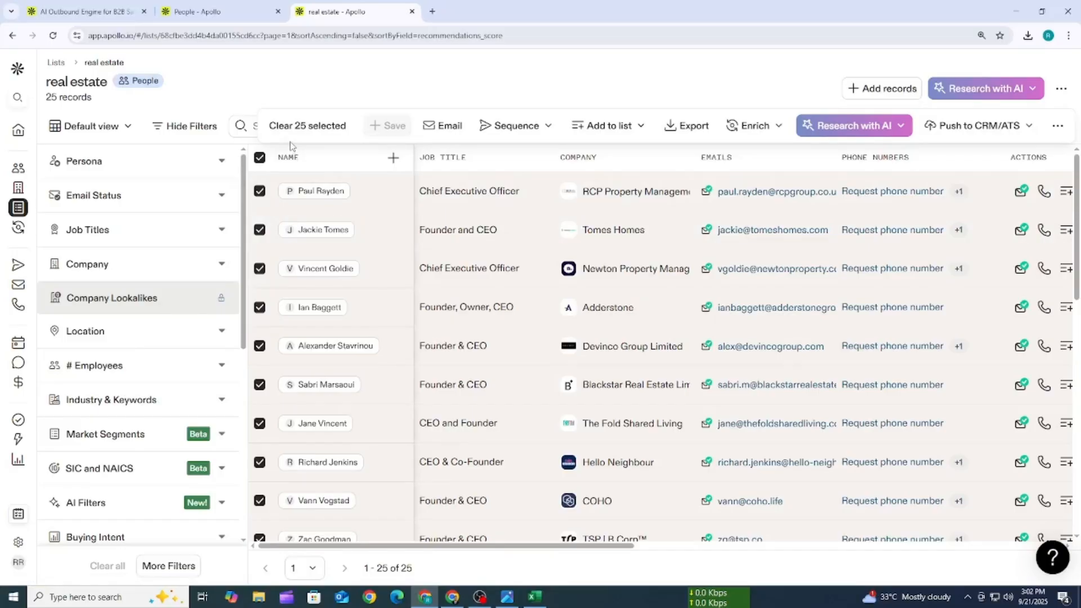
pyautogui.scroll(-2, 369, 262)
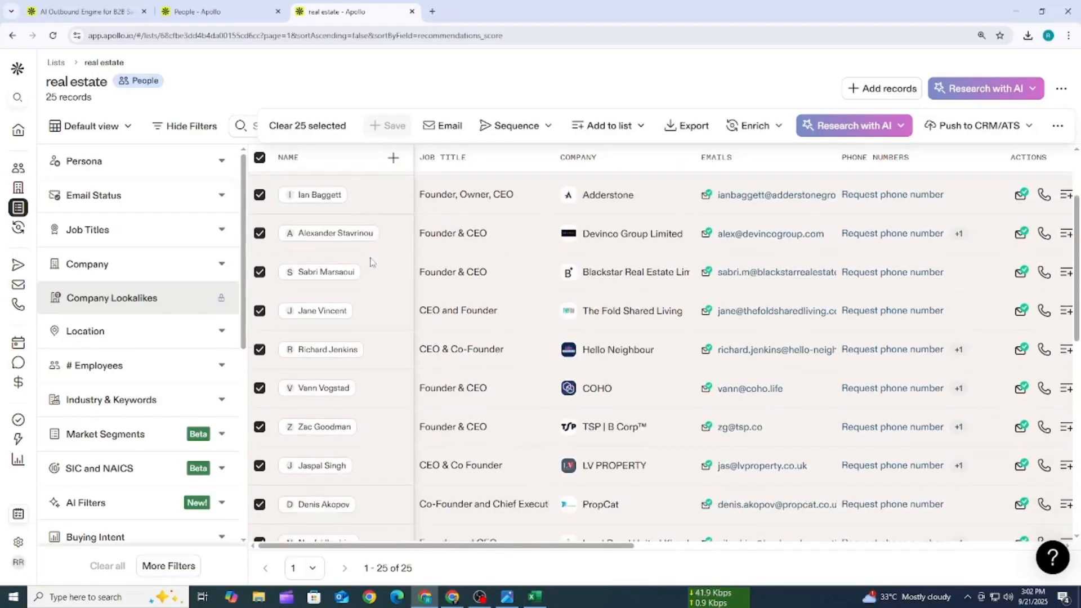
pyautogui.scroll(2, 369, 262)
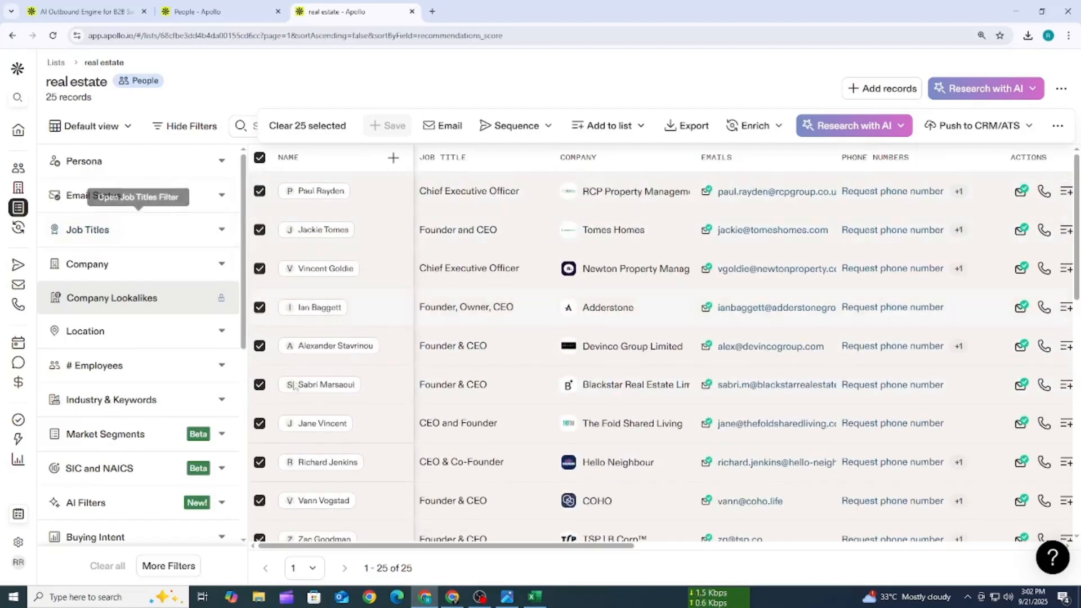
pyautogui.click(506, 597)
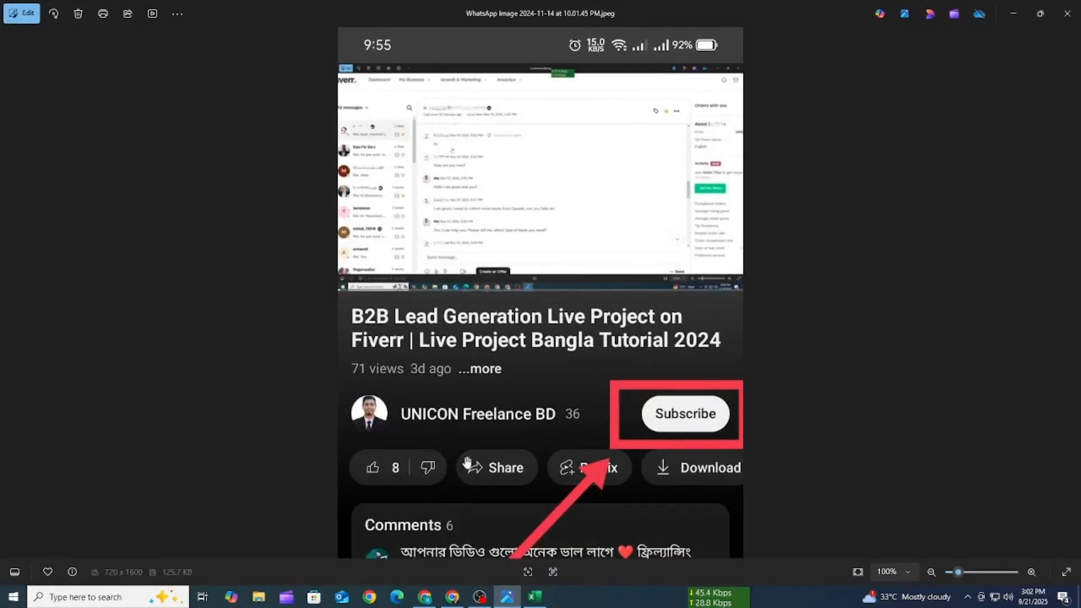
pyautogui.click(452, 597)
pyautogui.click(425, 596)
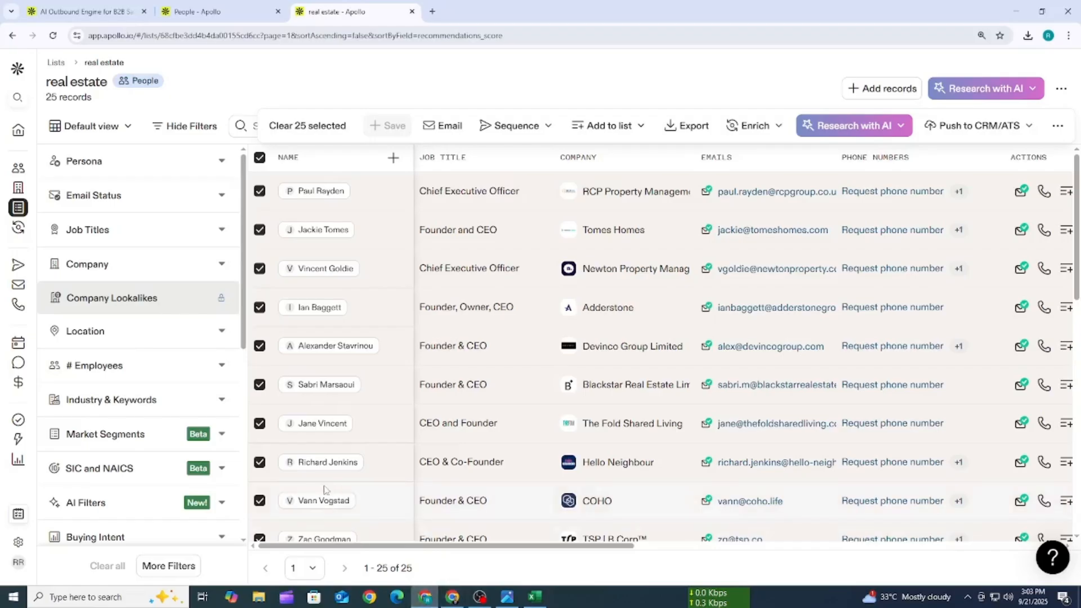